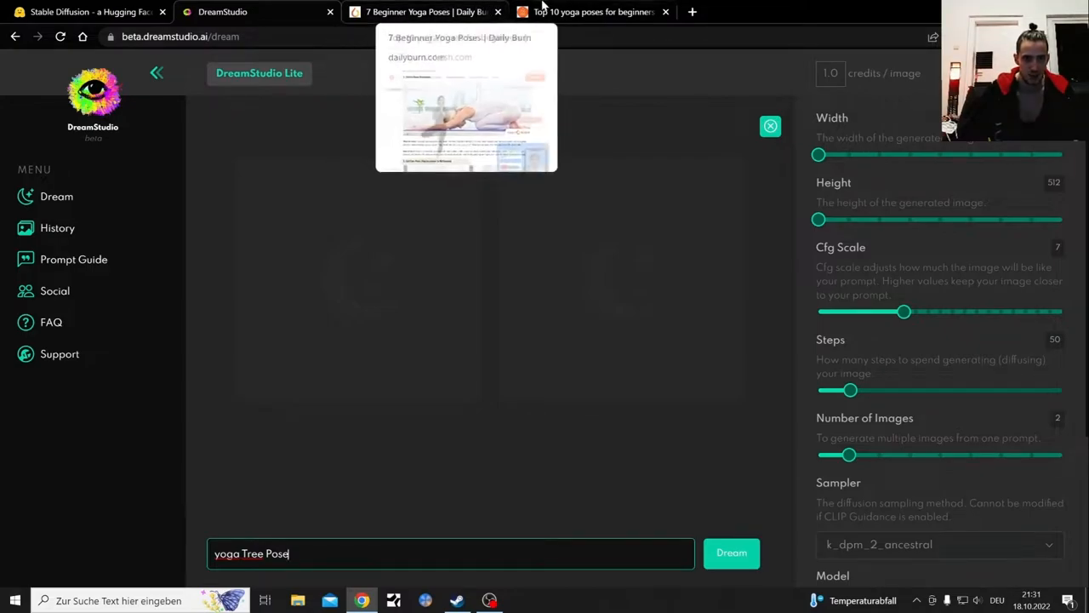
Check the reference Tree Pose photo, then generate DreamStudio images for 'yoga Tree Pose'
left_click(551, 6)
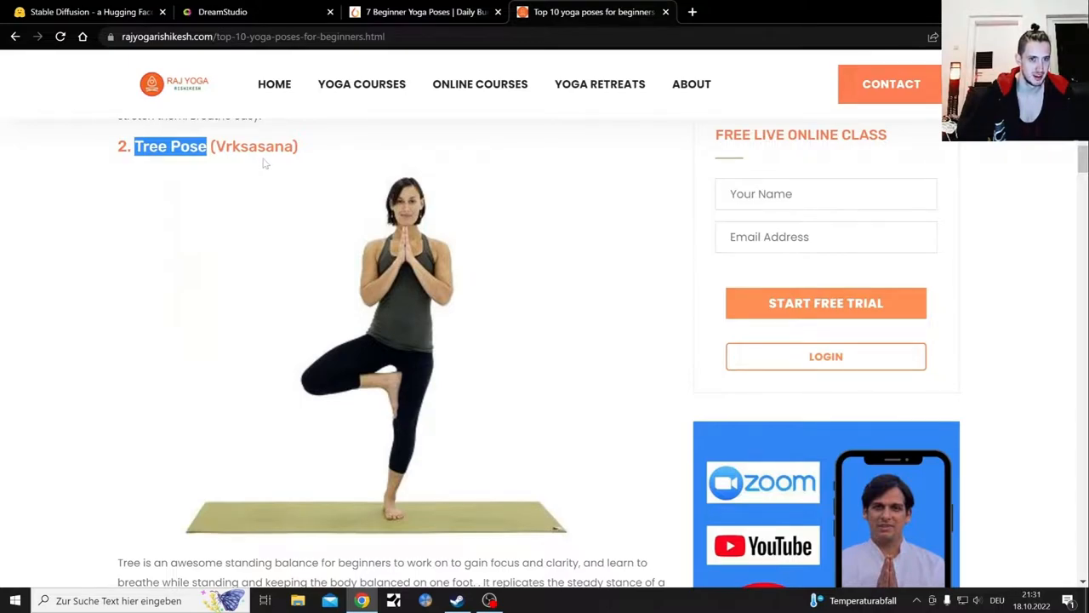
left_click(230, 10)
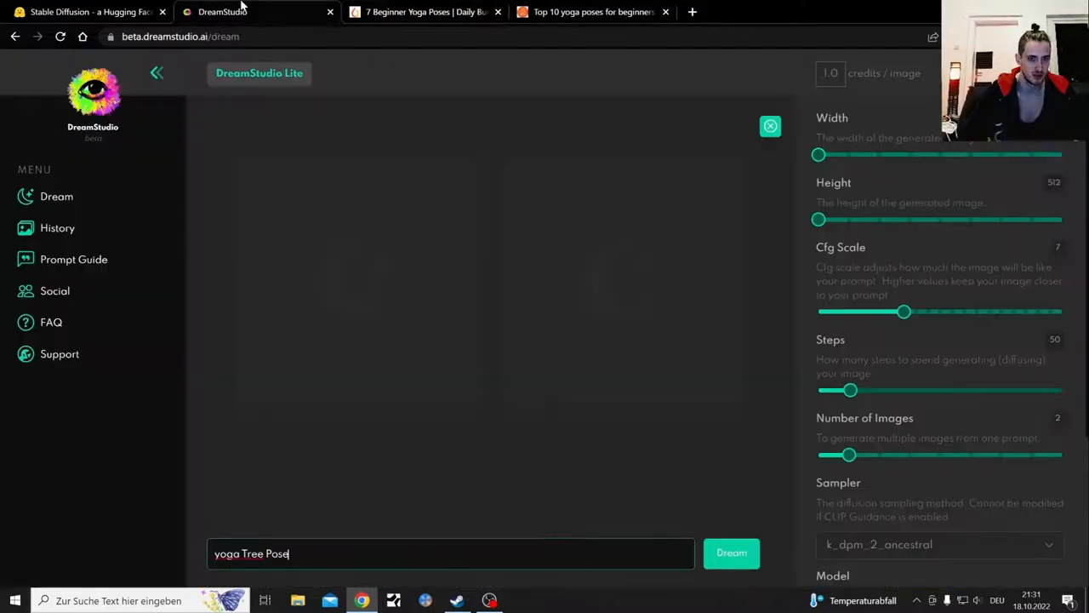
left_click(725, 555)
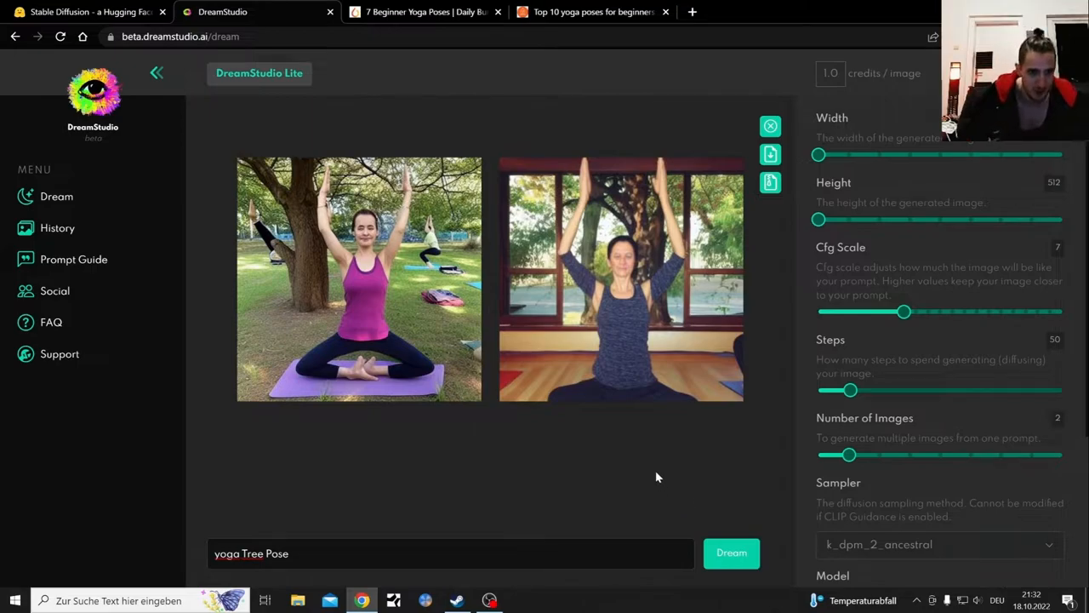
Review the first Tree Pose result enlarged twice, then move to the Hugging Face demo
left_click(389, 375)
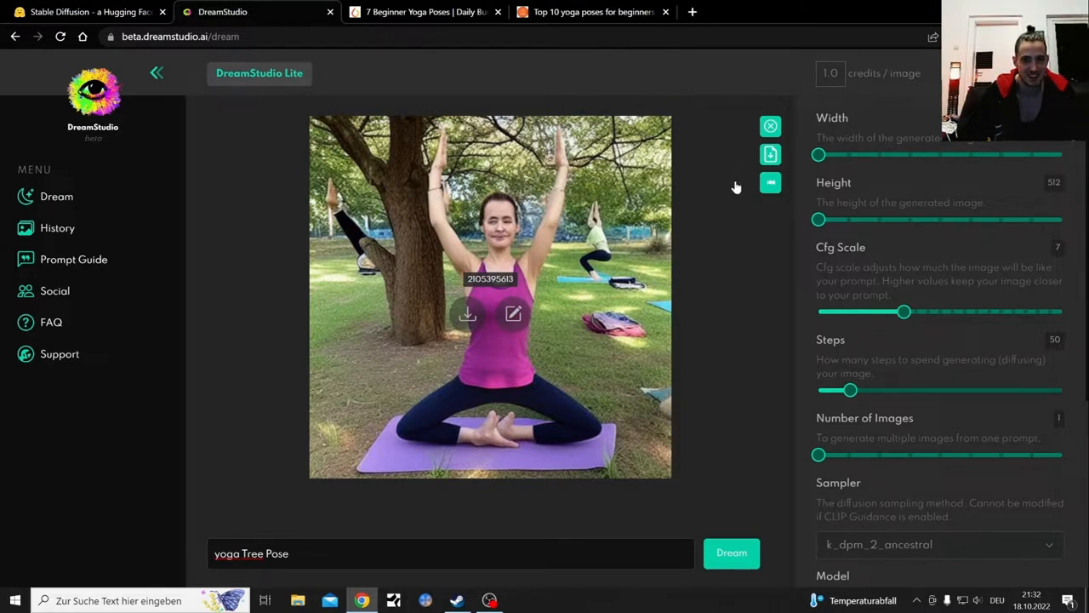
left_click(770, 184)
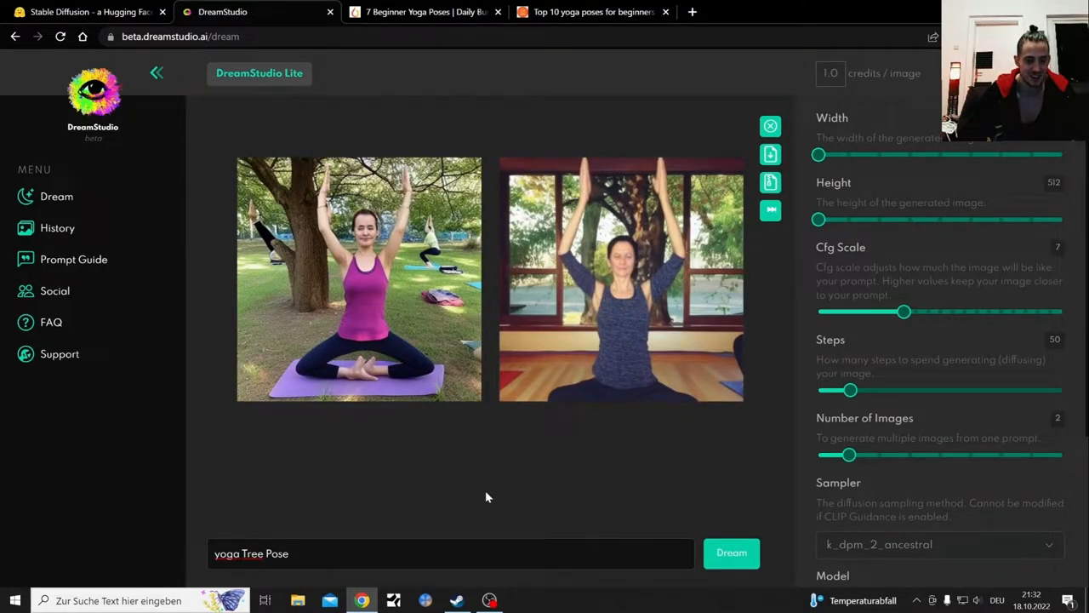
left_click(407, 385)
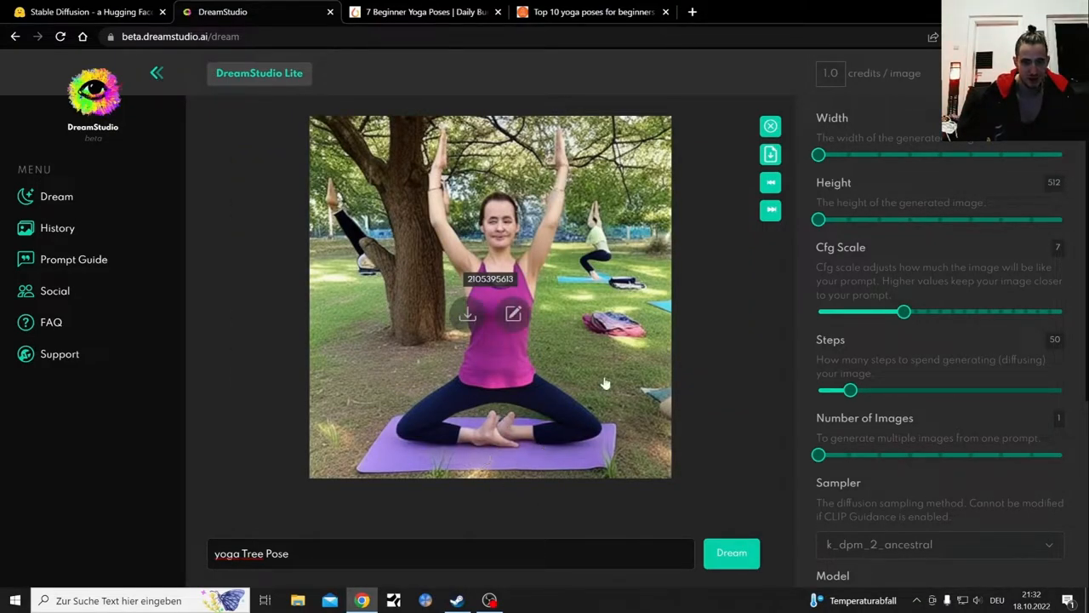
left_click(770, 209)
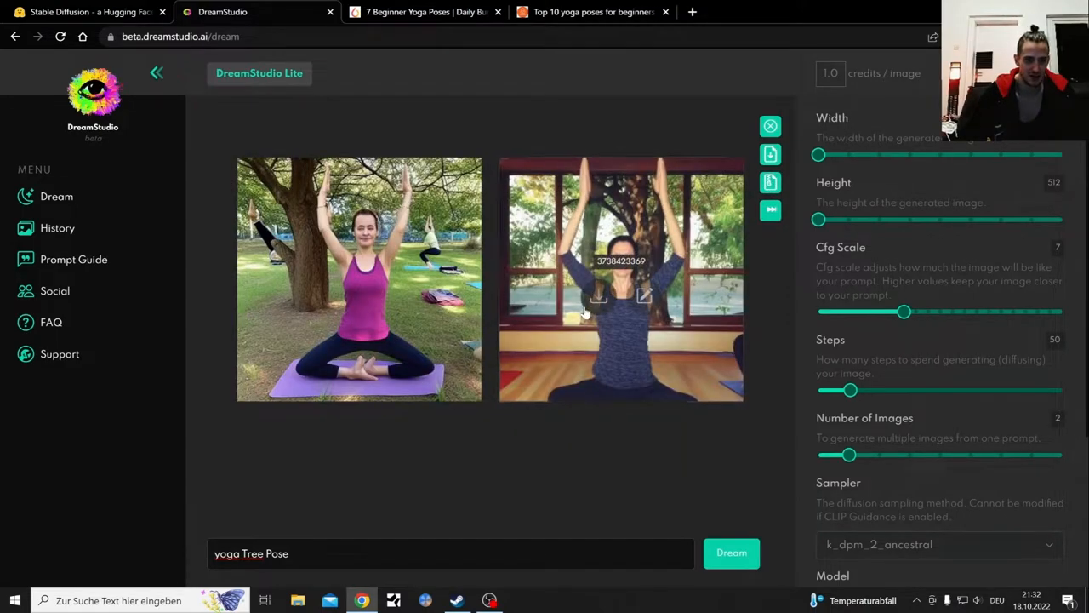
left_click(107, 7)
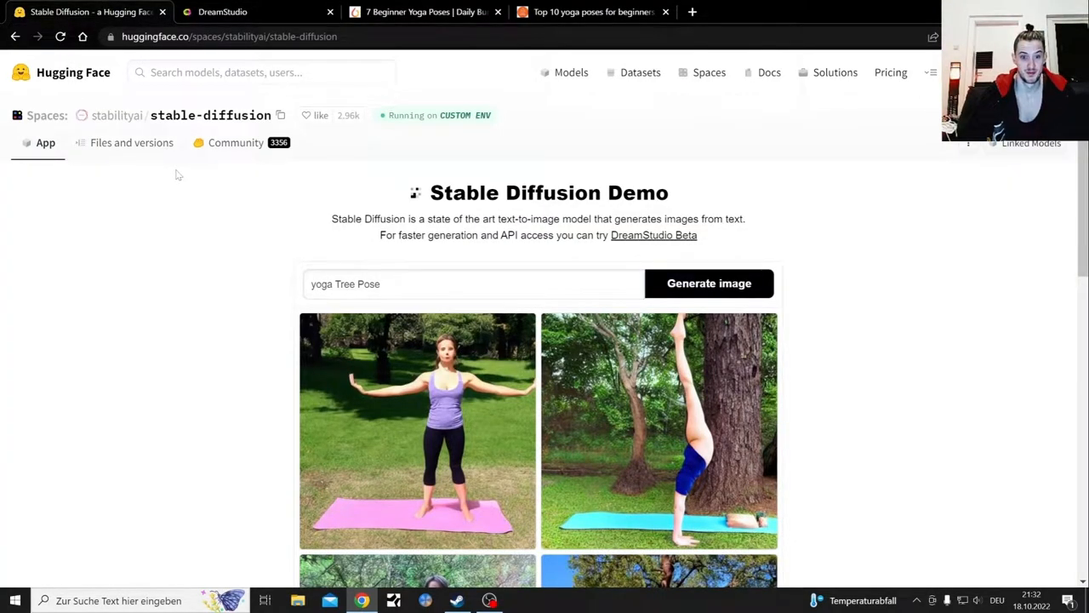
scroll(178, 174, "down", 3)
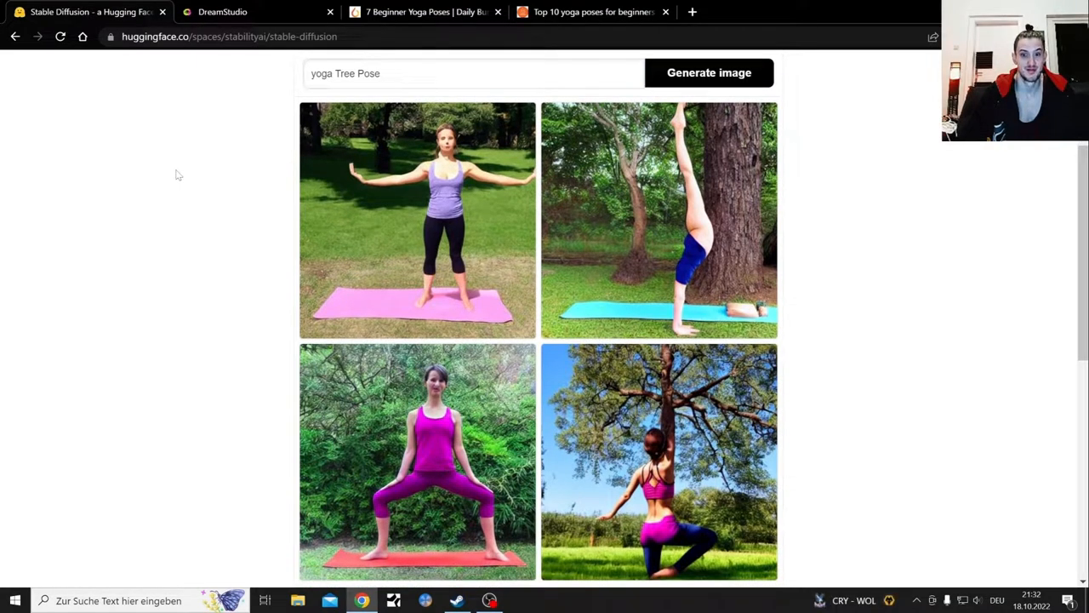
View all four Hugging Face Tree Pose images enlarged one by one, then return to DreamStudio
left_click(412, 220)
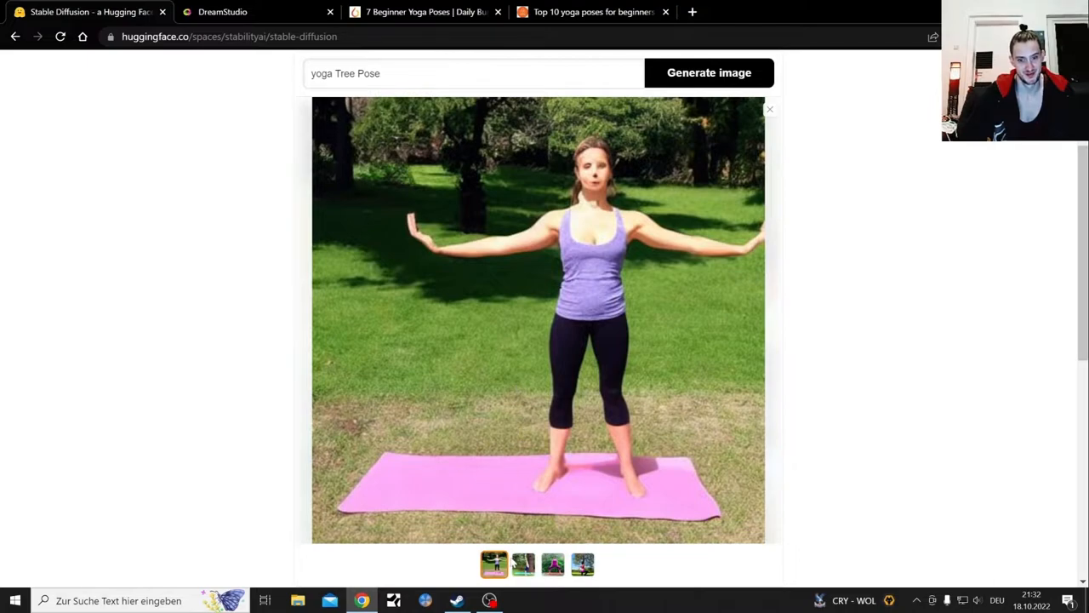
left_click(521, 574)
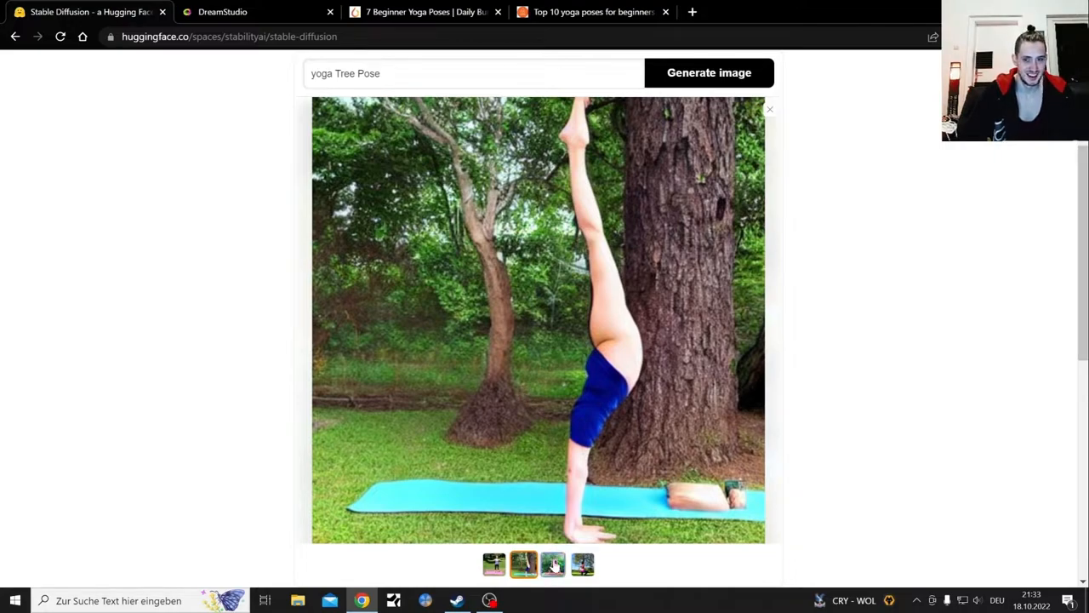
left_click(554, 564)
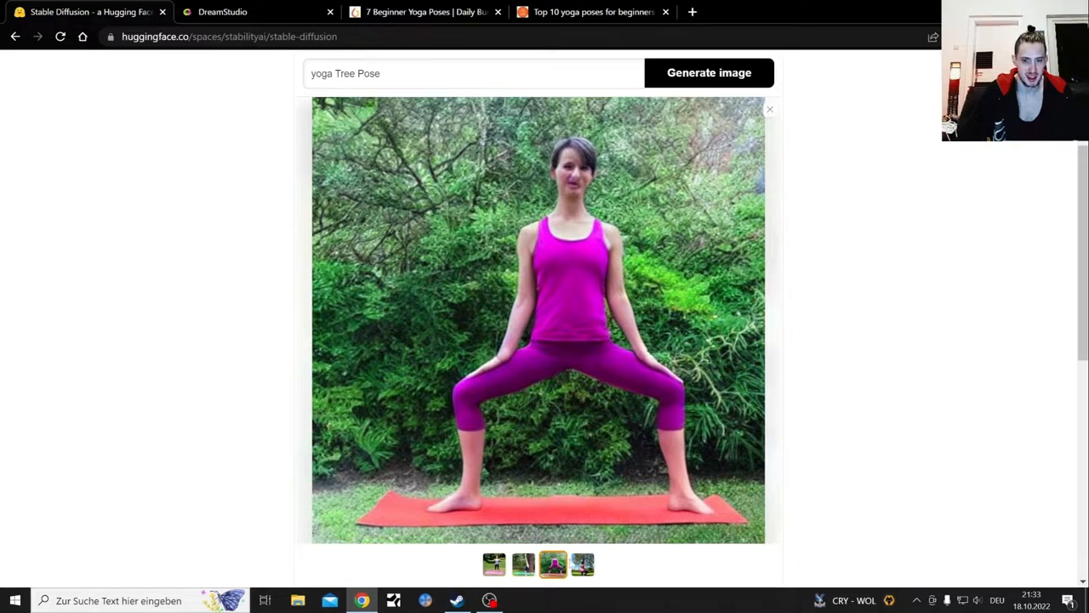
left_click(584, 568)
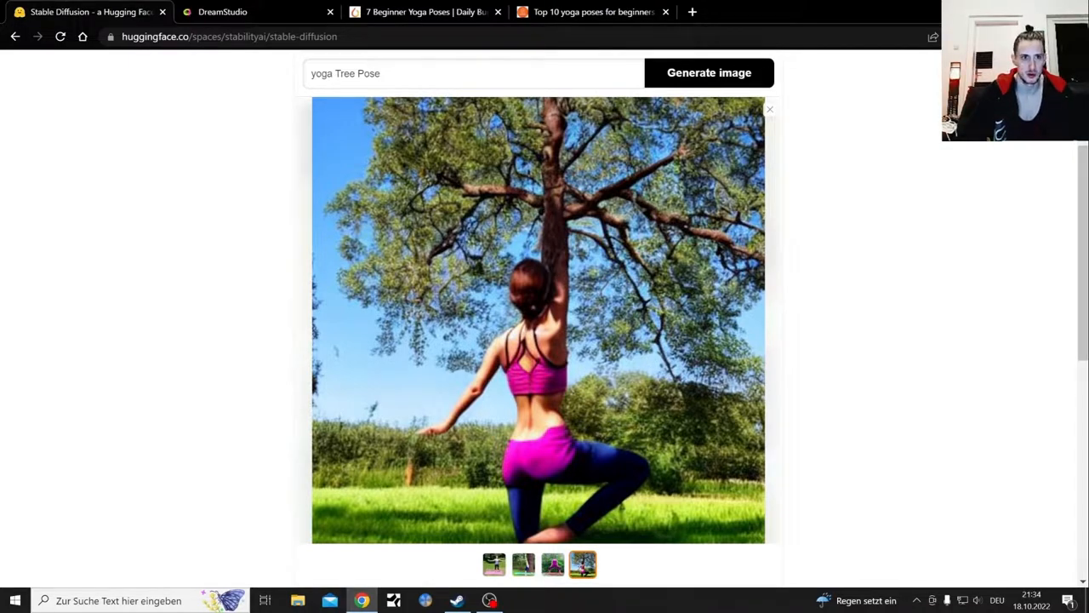
left_click(250, 10)
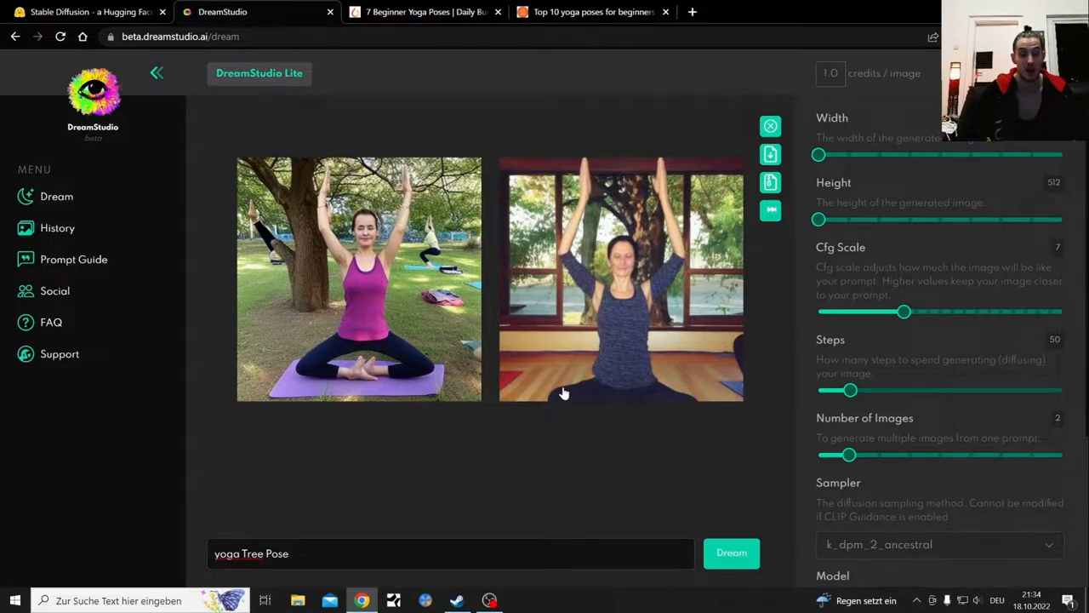
Enlarge DreamStudio's first 'yoga Triangle' image and compare it with the reference Triangle photo
left_click(489, 600)
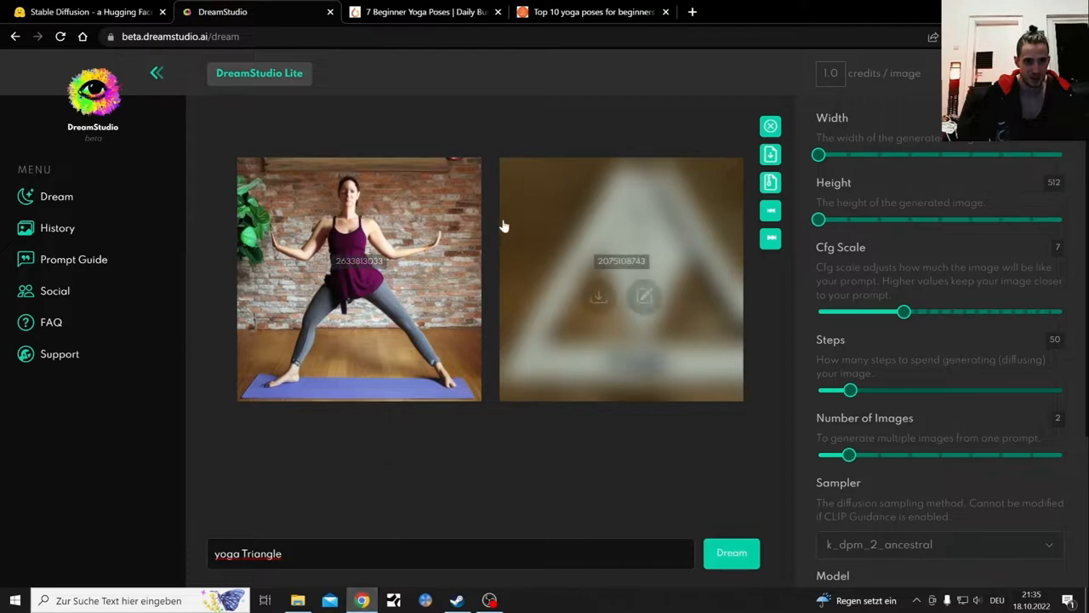
mouse_move(622, 279)
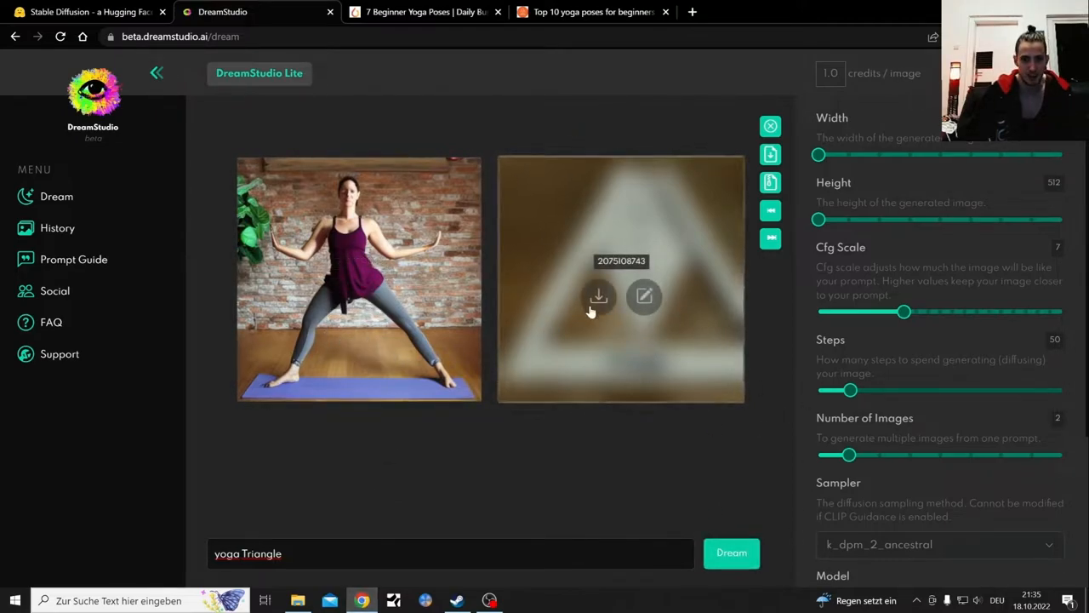
left_click(389, 350)
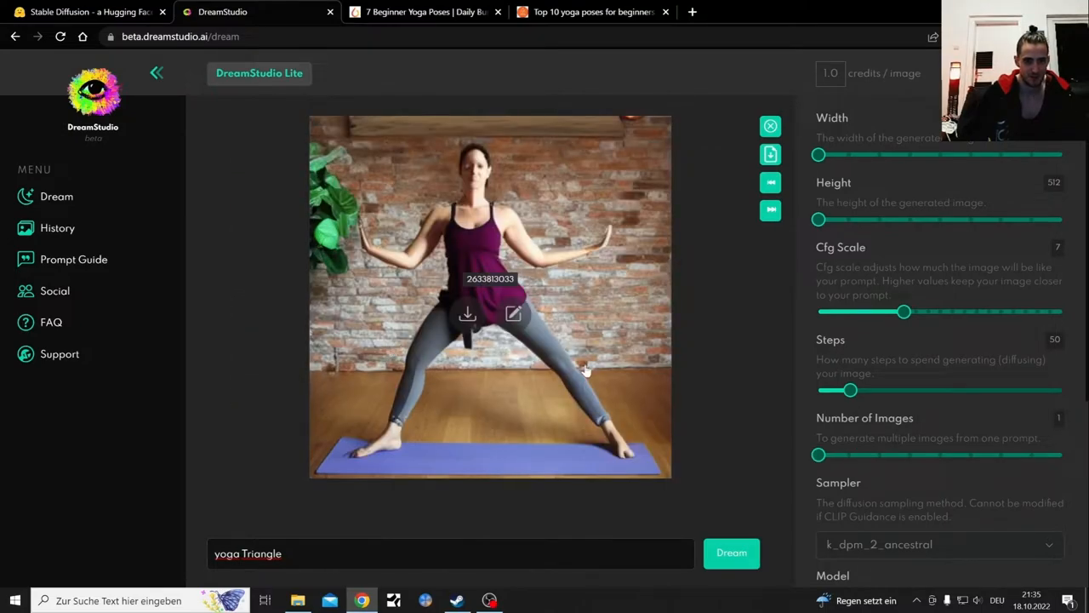
left_click(573, 14)
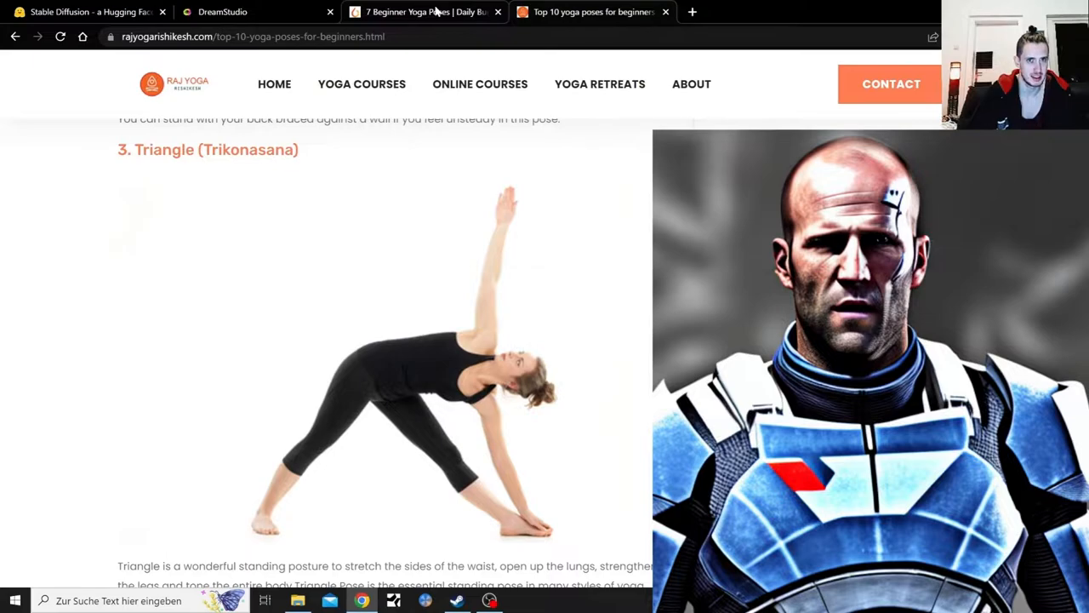
left_click(217, 11)
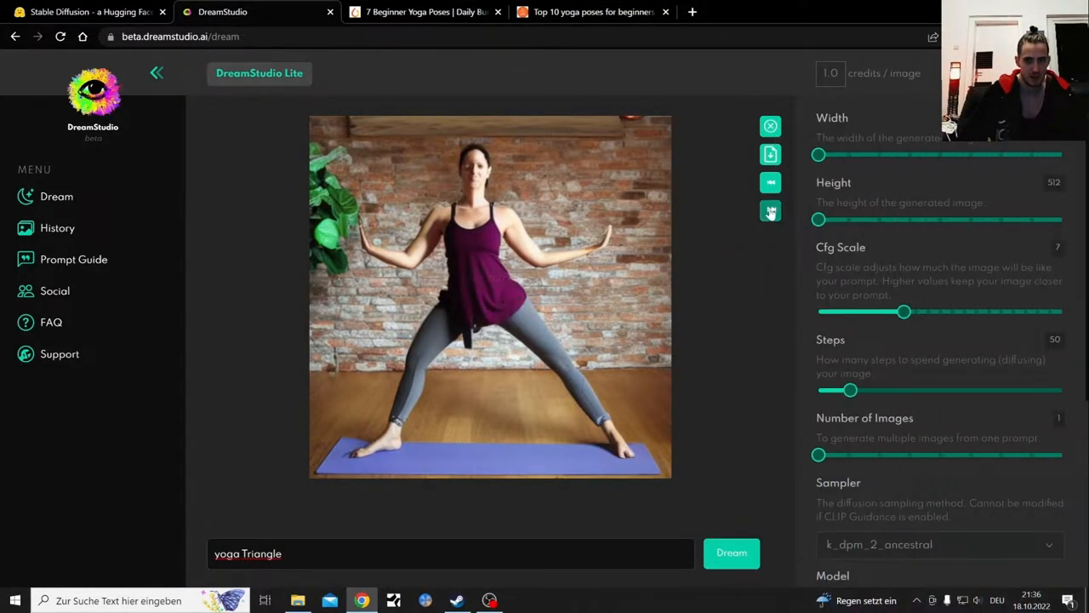
Inspect the blurred second Triangle image enlarged and return to the two-image overview
left_click(770, 182)
left_click(664, 263)
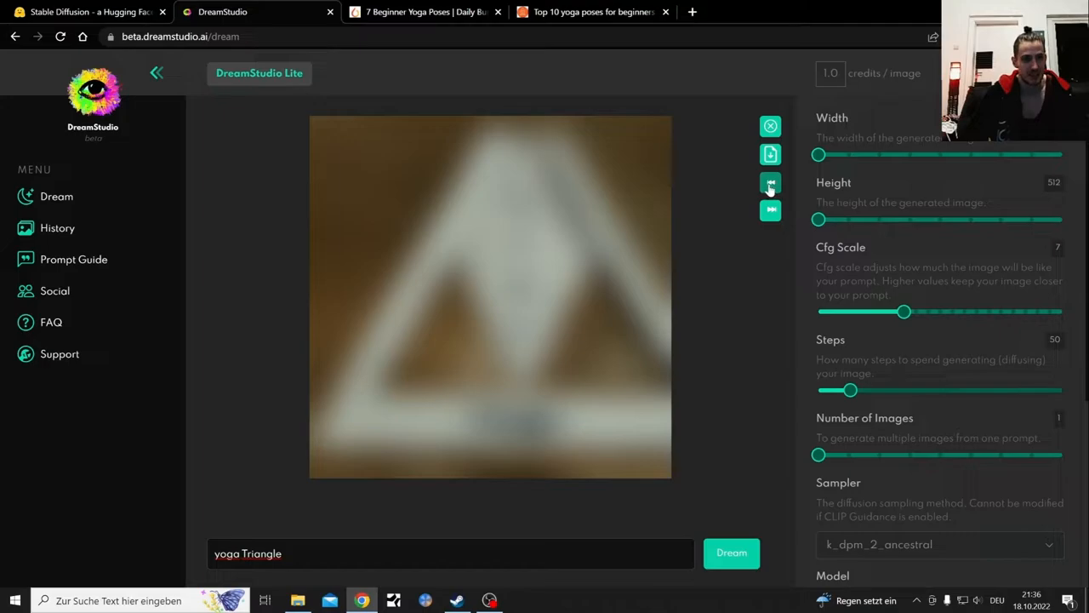
left_click(770, 184)
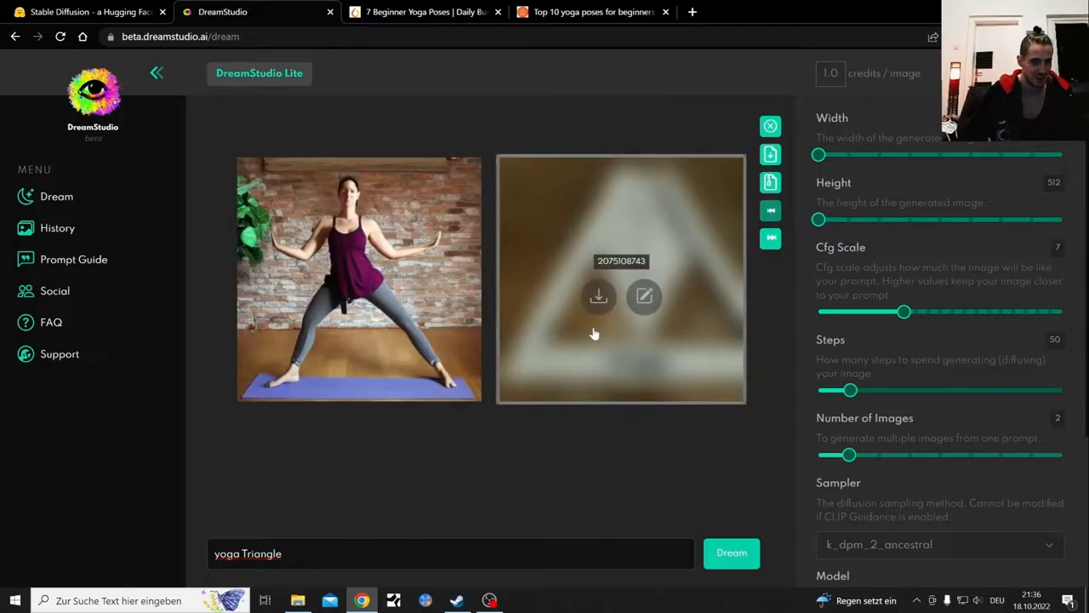
Step through the Hugging Face 'yoga Triangle' gallery: blue triangle, black-and-pink triangle, wooden A
left_click(94, 6)
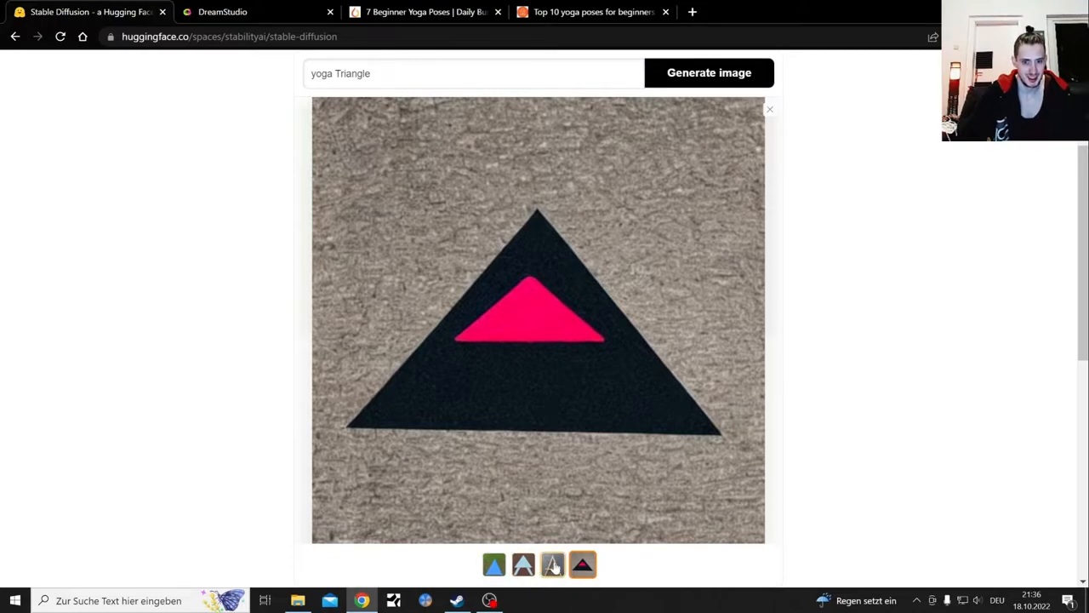
left_click(552, 564)
left_click(495, 566)
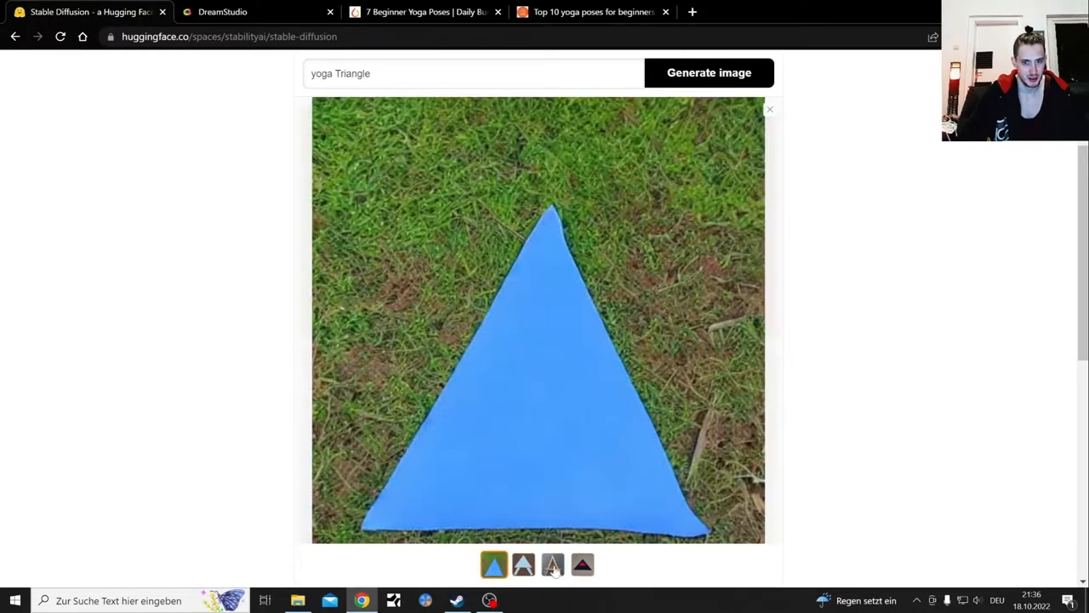
left_click(583, 565)
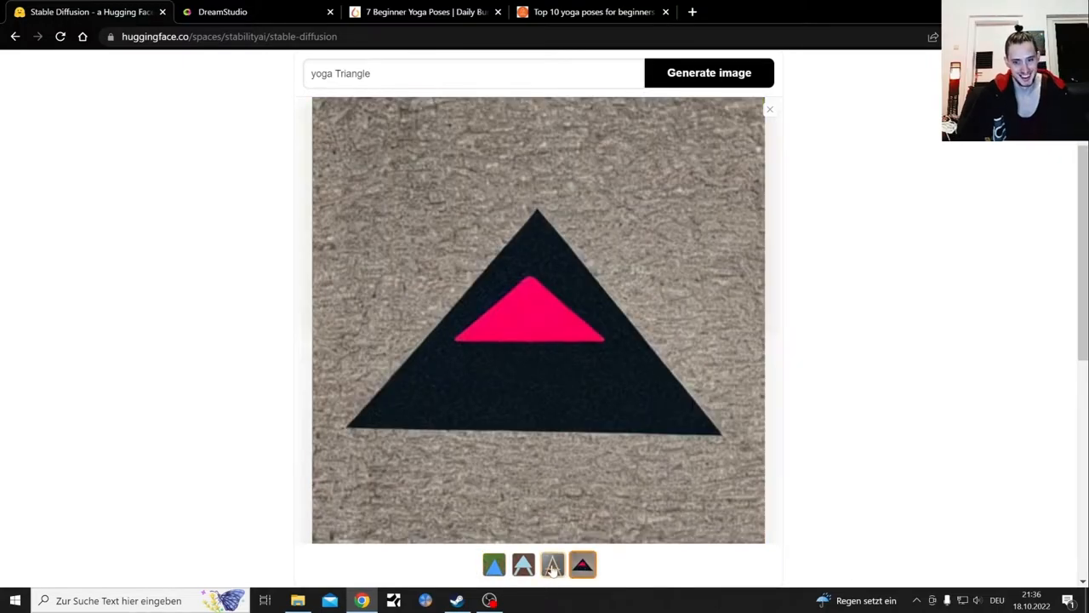
left_click(552, 564)
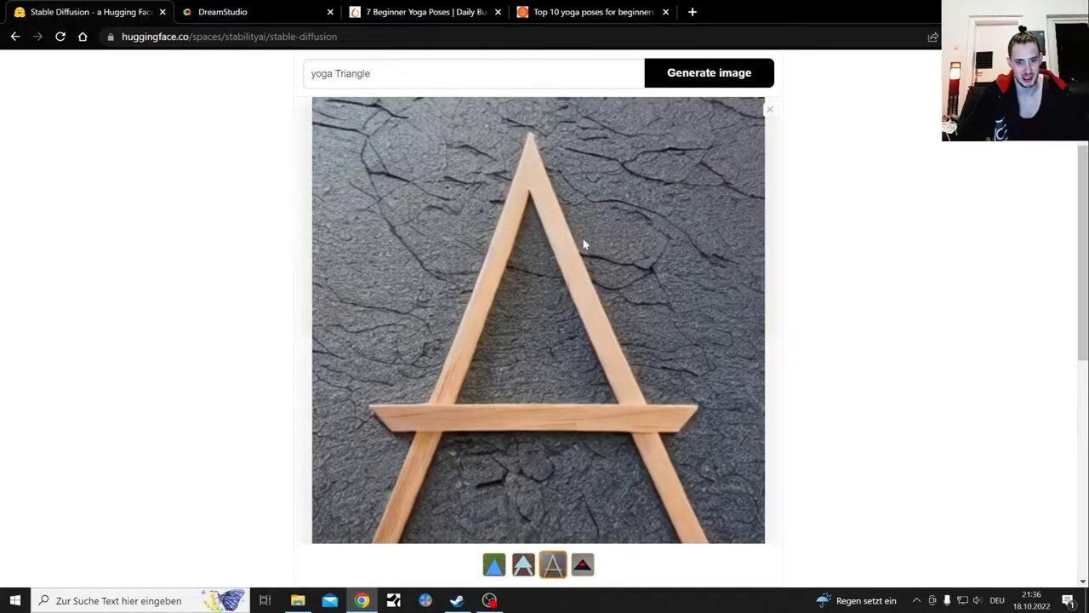
key("Left")
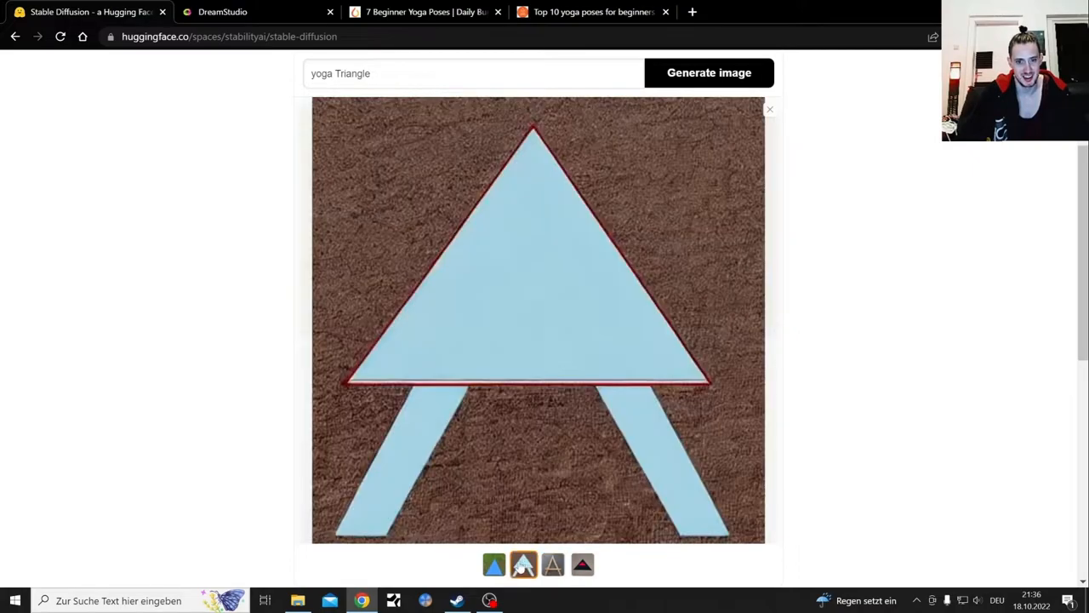
key("Left")
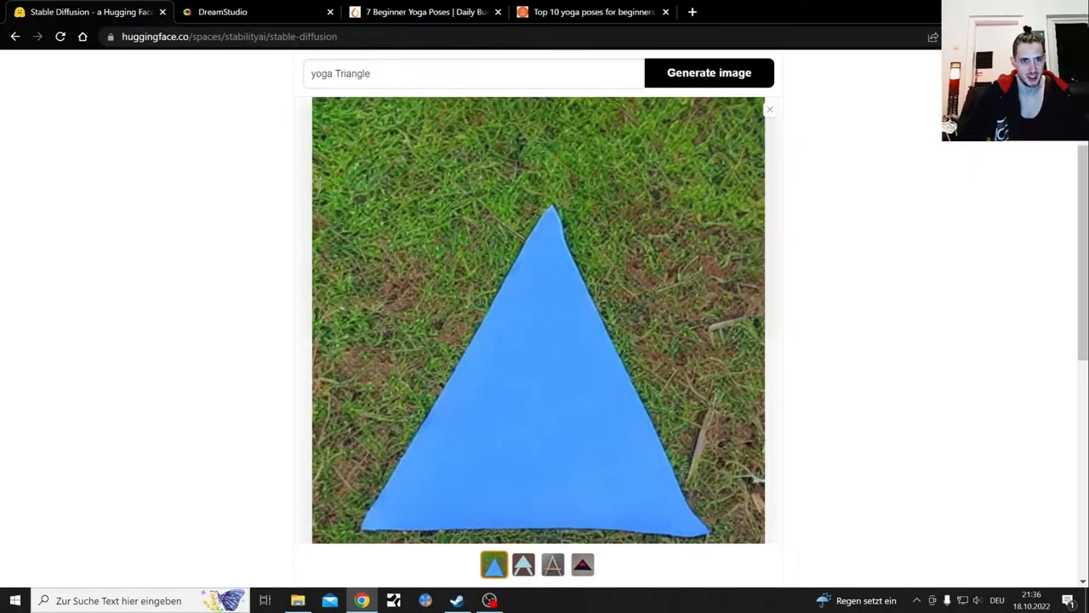
Revise the prompt to 'yoga Triangle pose', copy it, and generate new images
left_click_drag(371, 73, 310, 73)
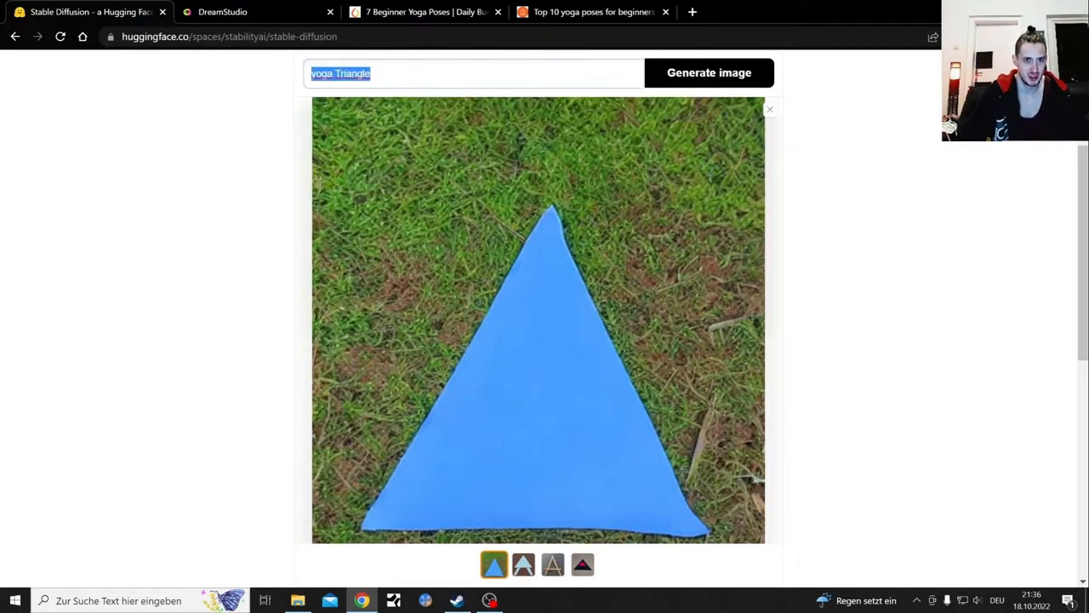
key("End")
type("pose")
left_click_drag(395, 73, 312, 74)
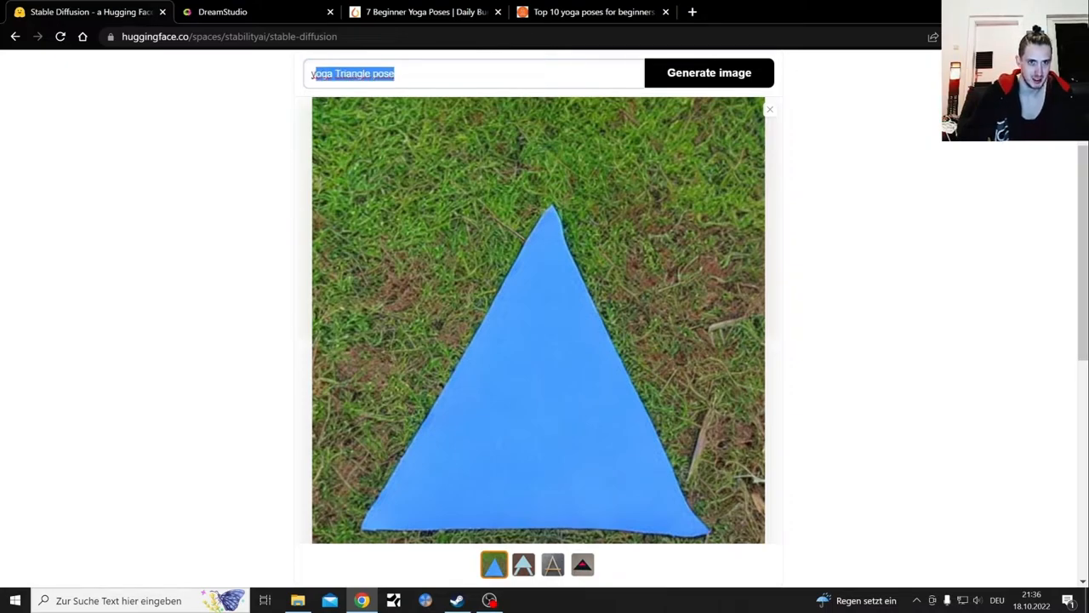
right_click(311, 74)
left_click(375, 122)
left_click(697, 75)
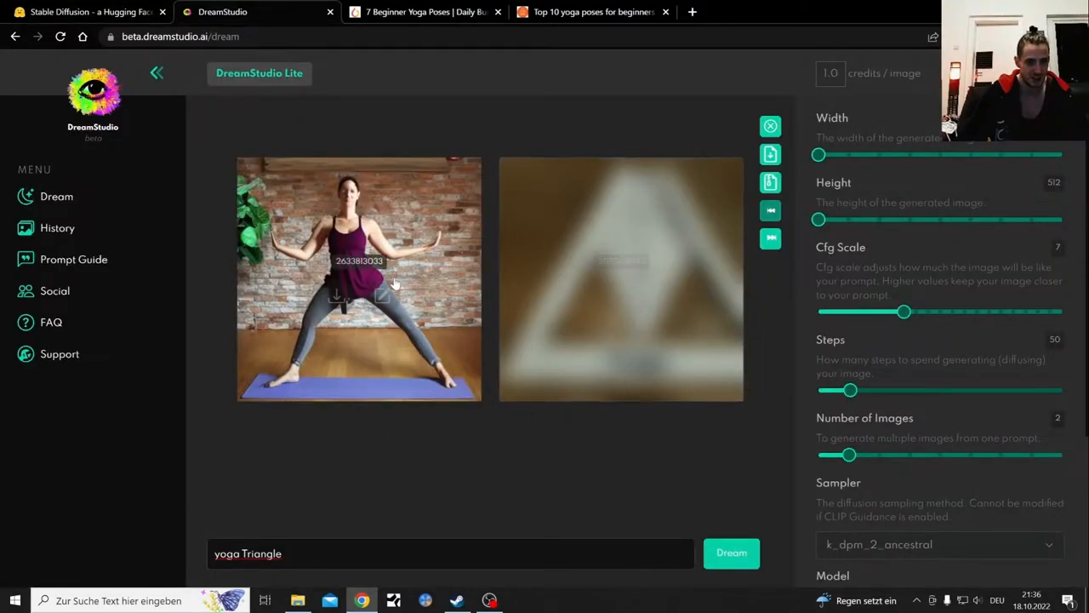
mouse_move(359, 279)
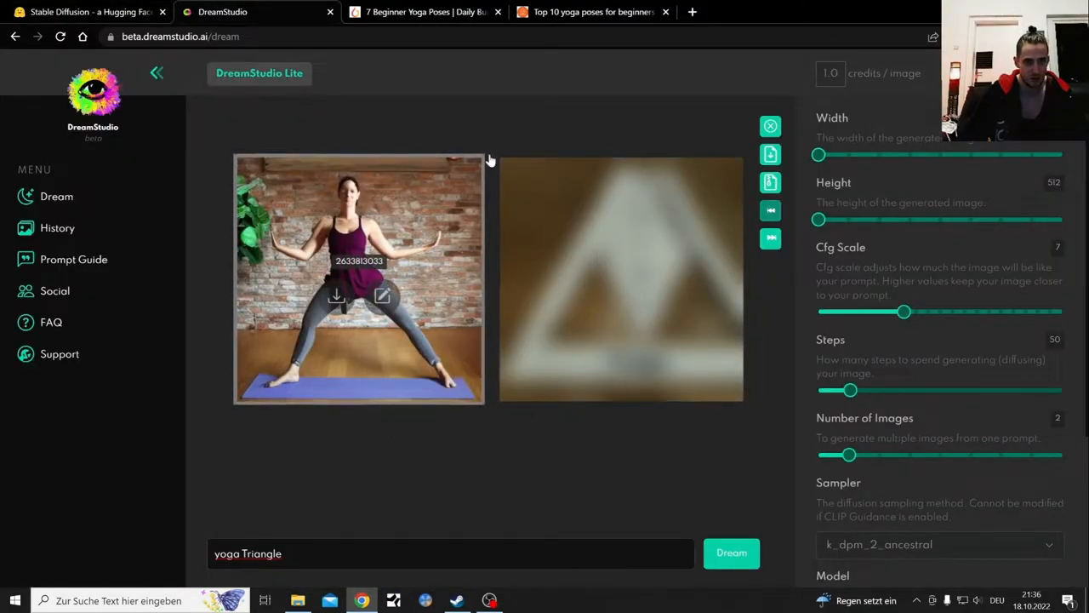
Glance at the Top 10 and Daily Burn reference pages, then return to the new Hugging Face results
left_click(568, 11)
left_click(398, 9)
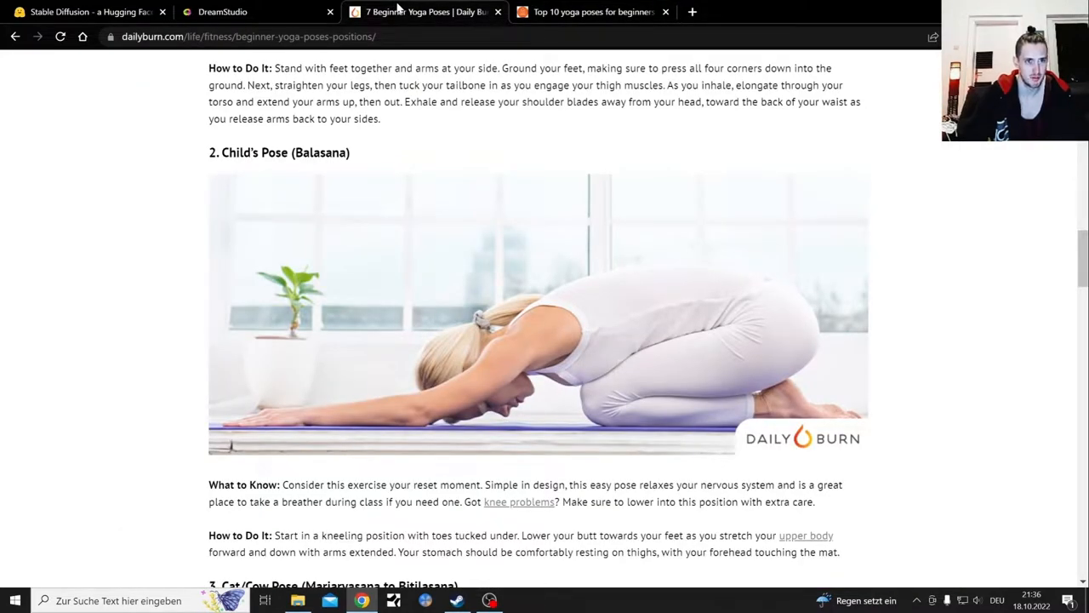
left_click(90, 8)
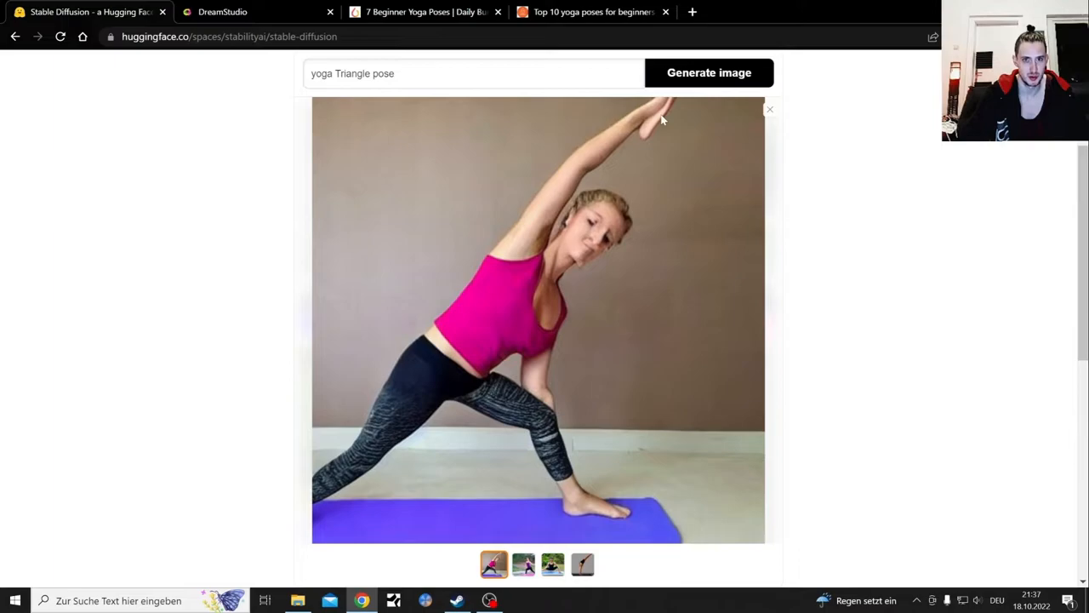
Compare the reference photo with the four generated Triangle pose images in turn
left_click(562, 11)
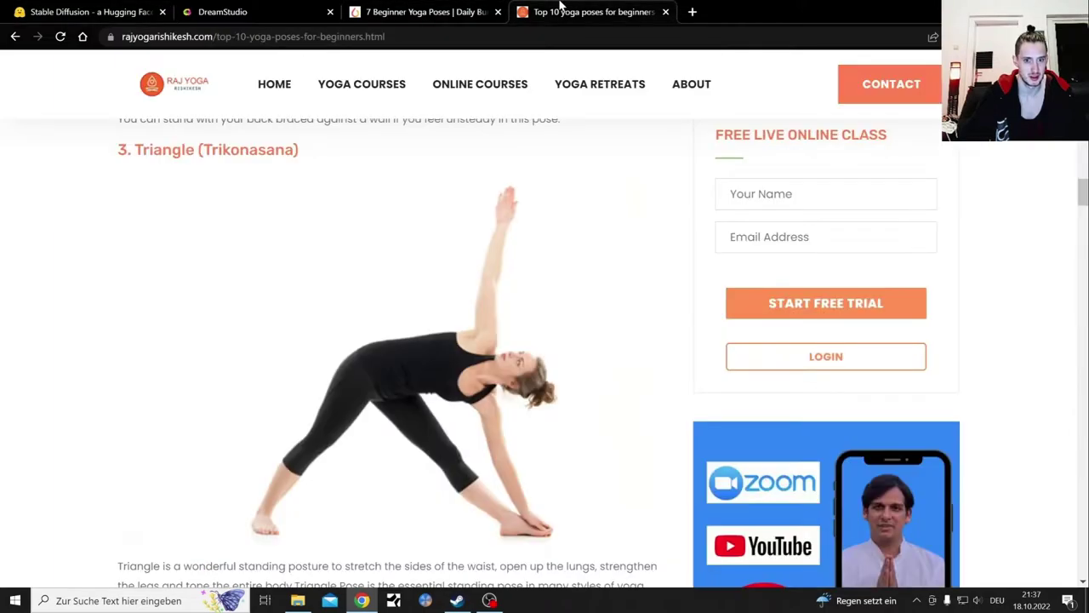
left_click(68, 11)
left_click(524, 565)
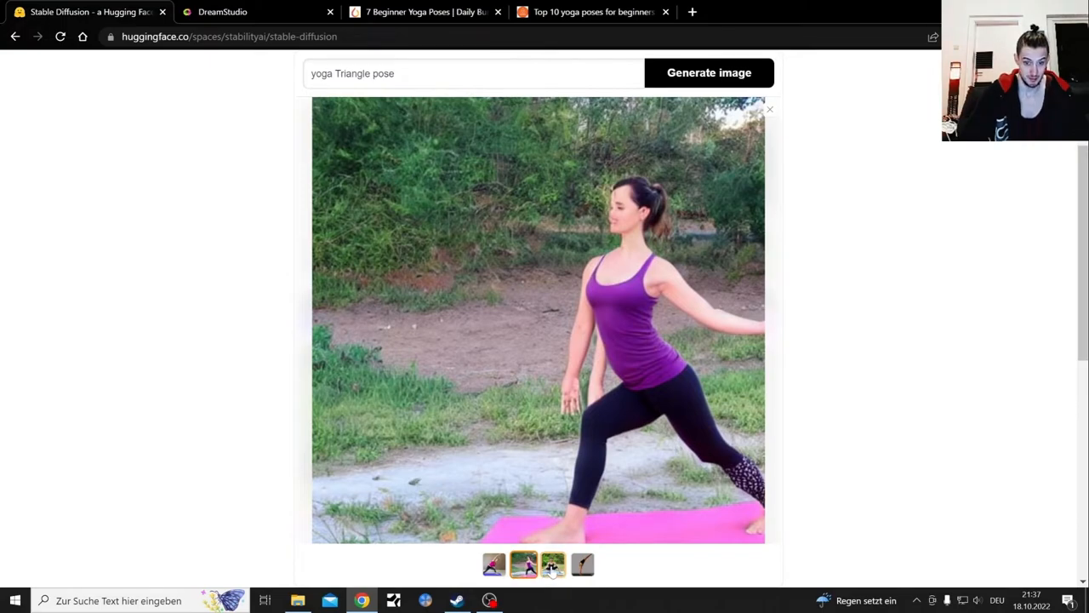
left_click(553, 568)
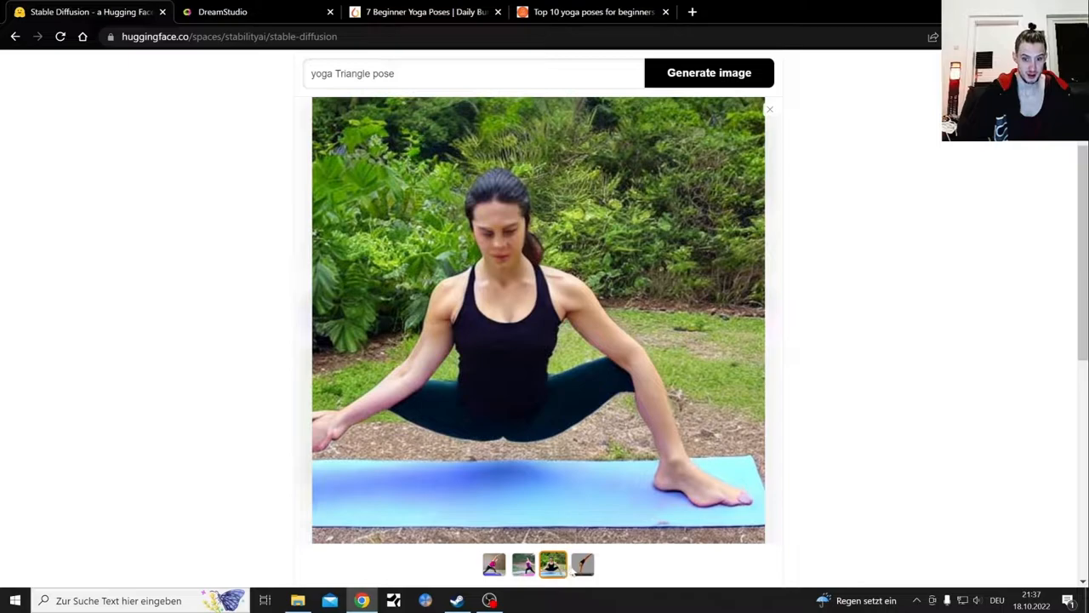
left_click(582, 569)
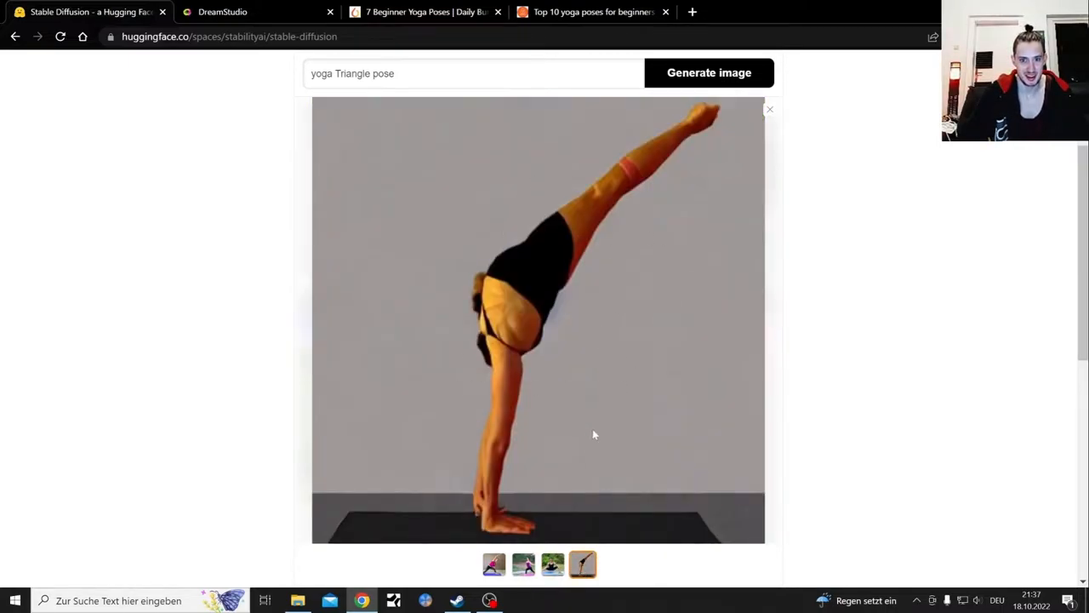
Save the fourth Triangle pose image into the Bilder > Bildschirmfotos folder
right_click(606, 344)
left_click(680, 366)
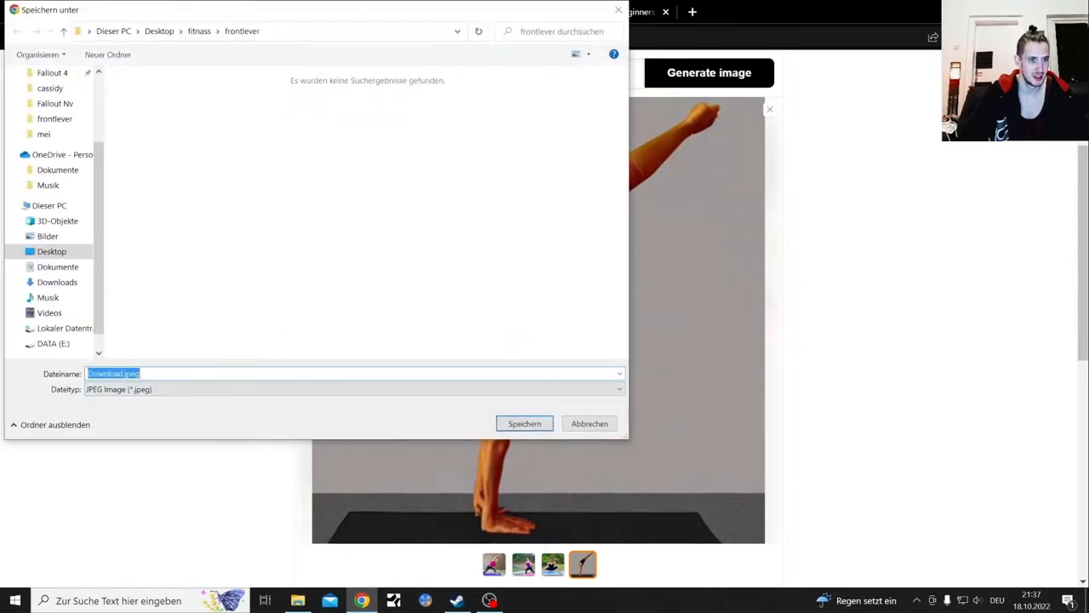
scroll(79, 149, "up", 1)
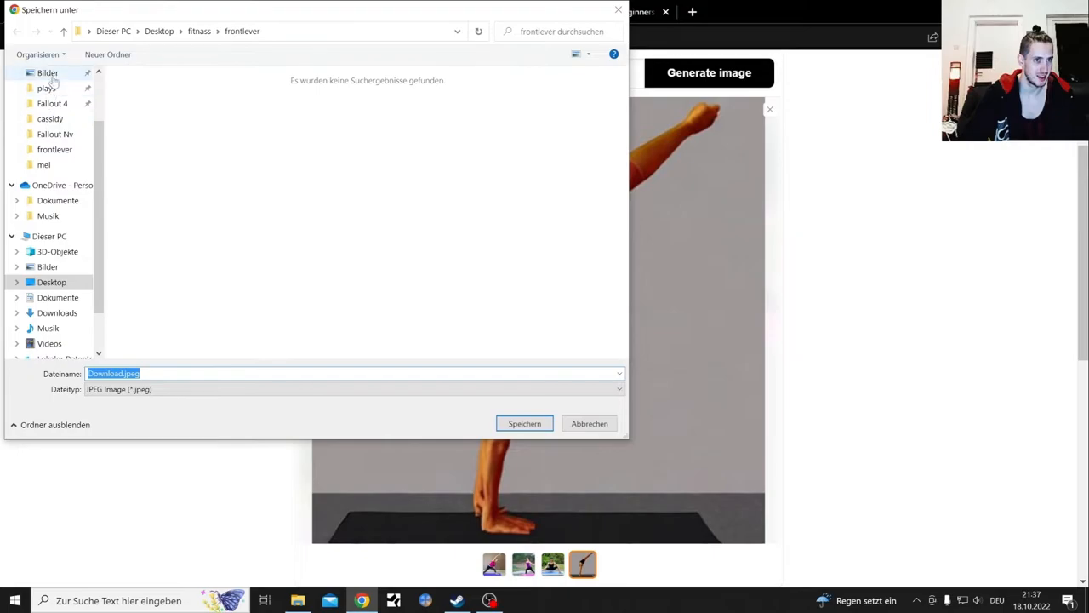
scroll(53, 145, "up", 1)
left_click(44, 104)
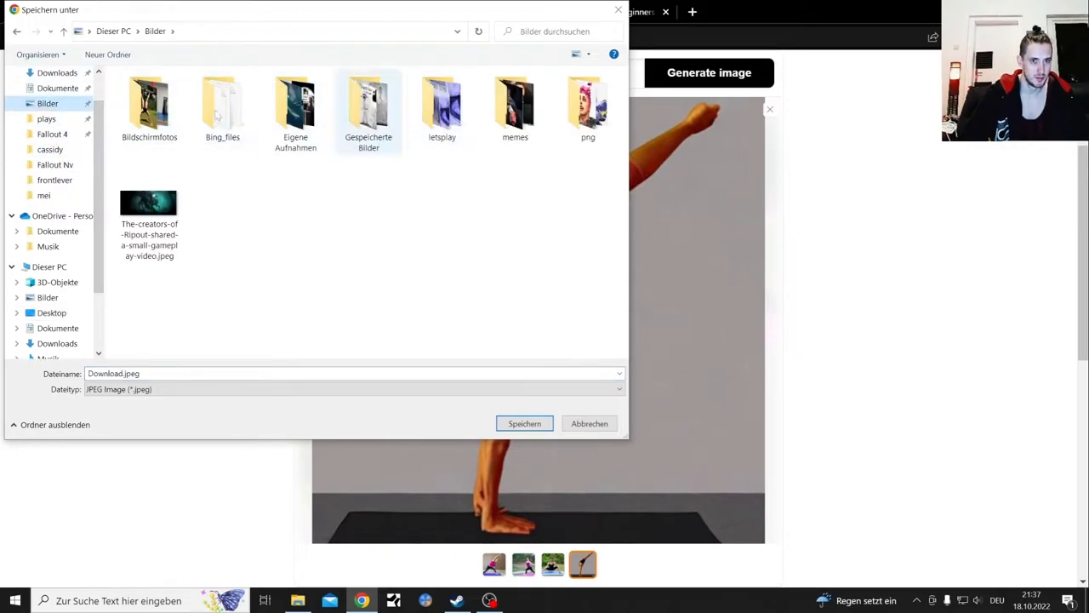
double_click(162, 120)
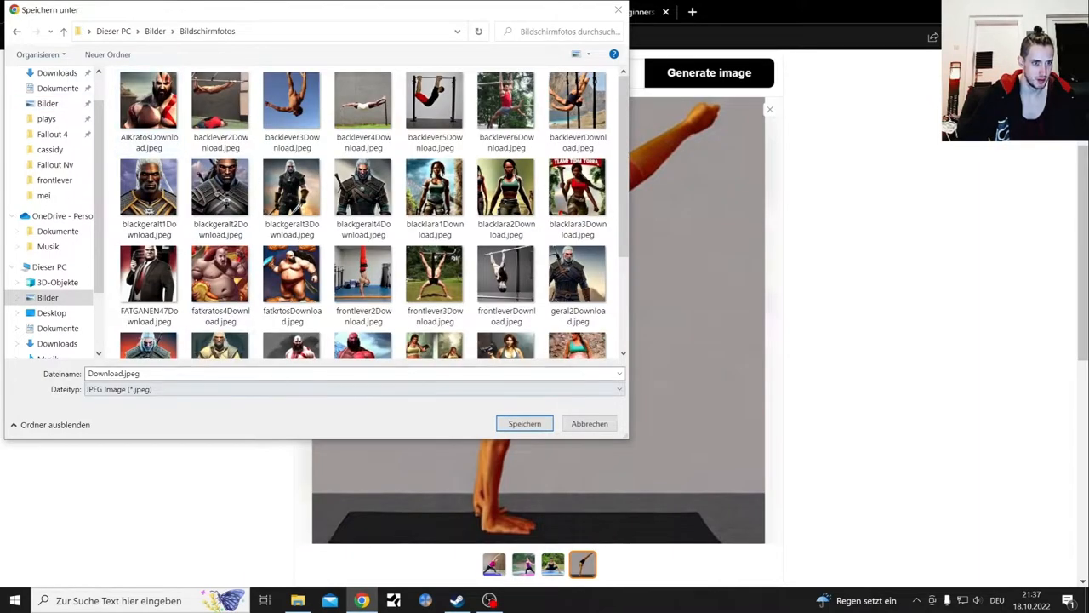
type("frontlever4")
key("Return")
left_click(523, 494)
scroll(632, 431, "up", 4)
Replace the prompt with 'child pose', generate, and copy the prompt after the busy error
triple_click(445, 284)
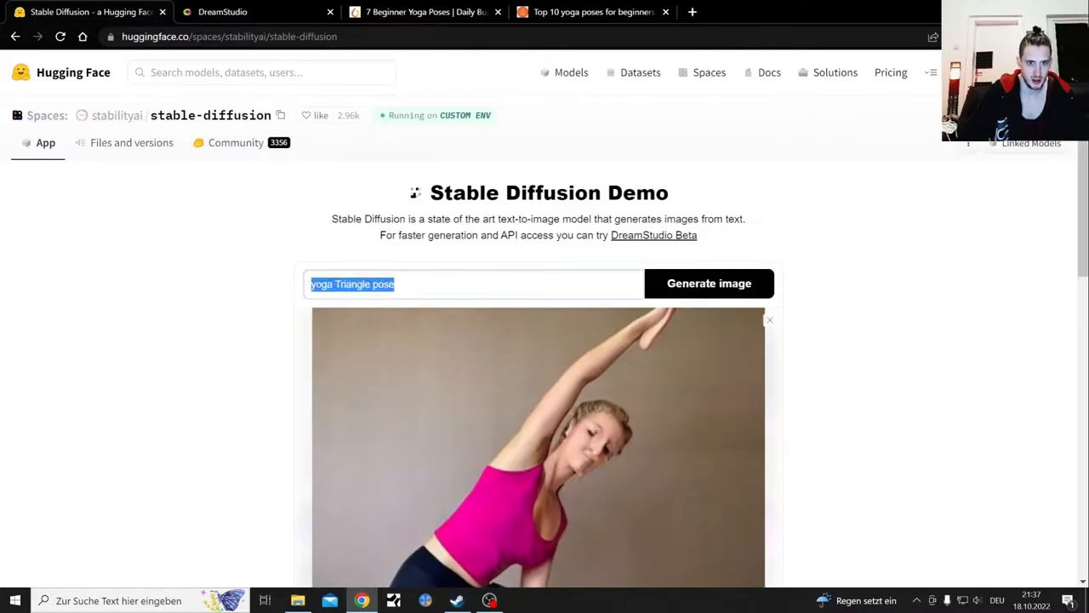
key("BackSpace")
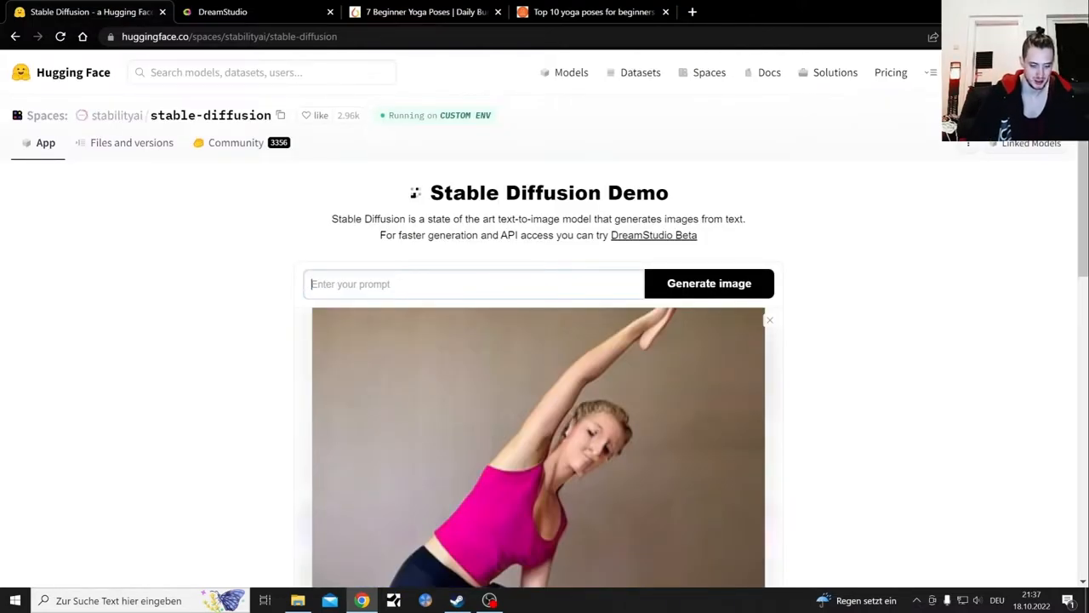
type("child pose")
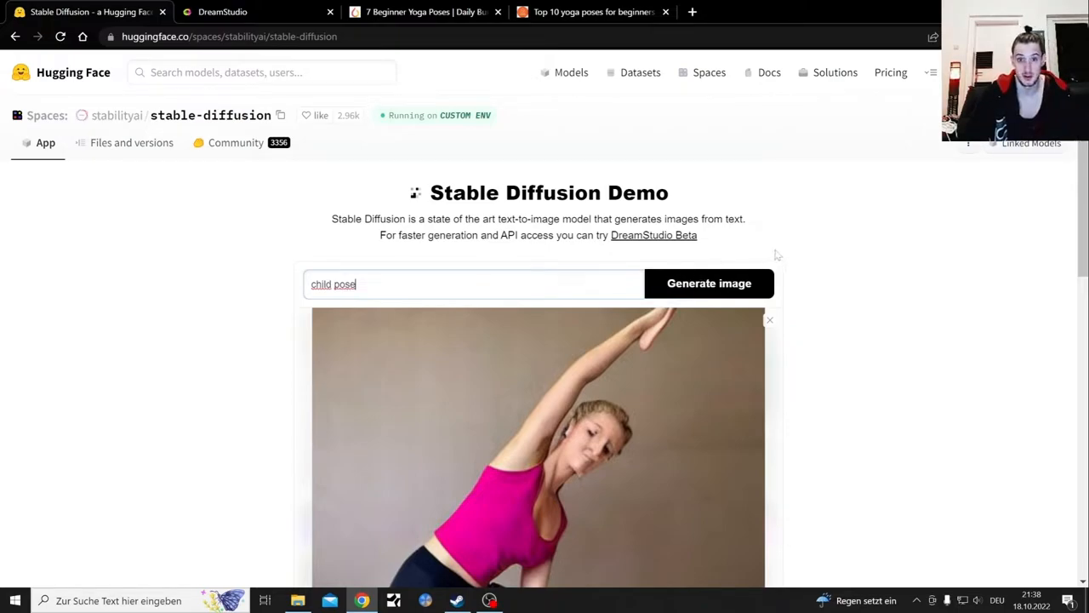
scroll(777, 255, "down", 1)
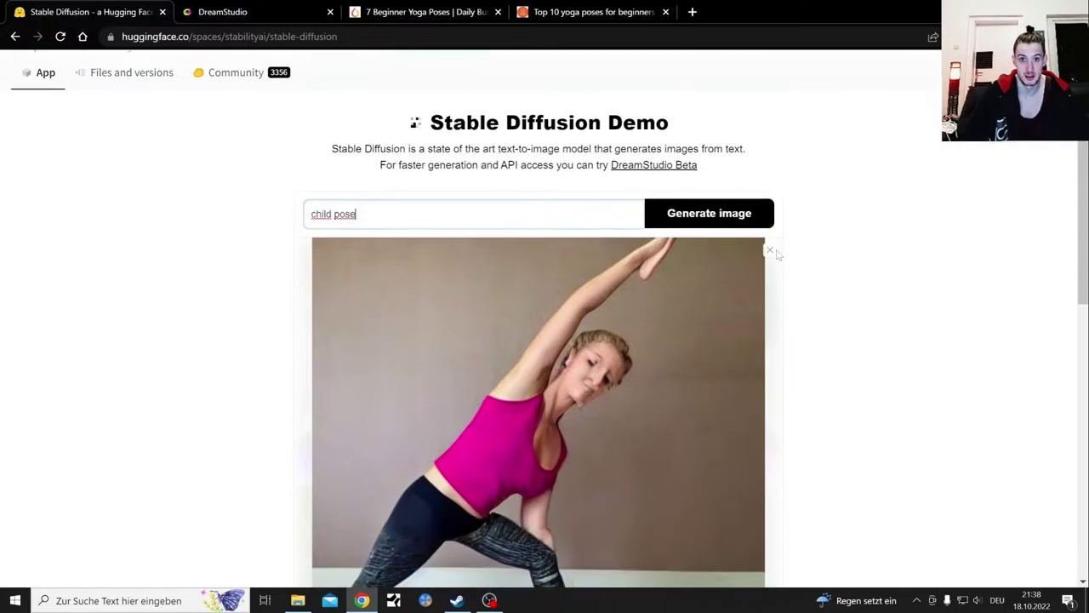
left_click(709, 212)
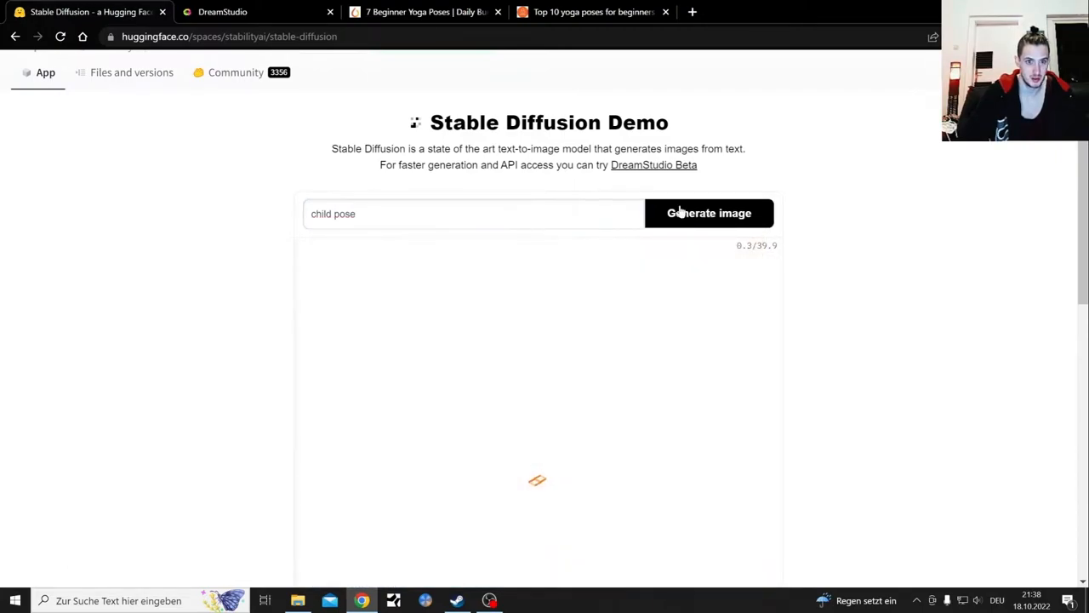
left_click_drag(356, 214, 294, 218)
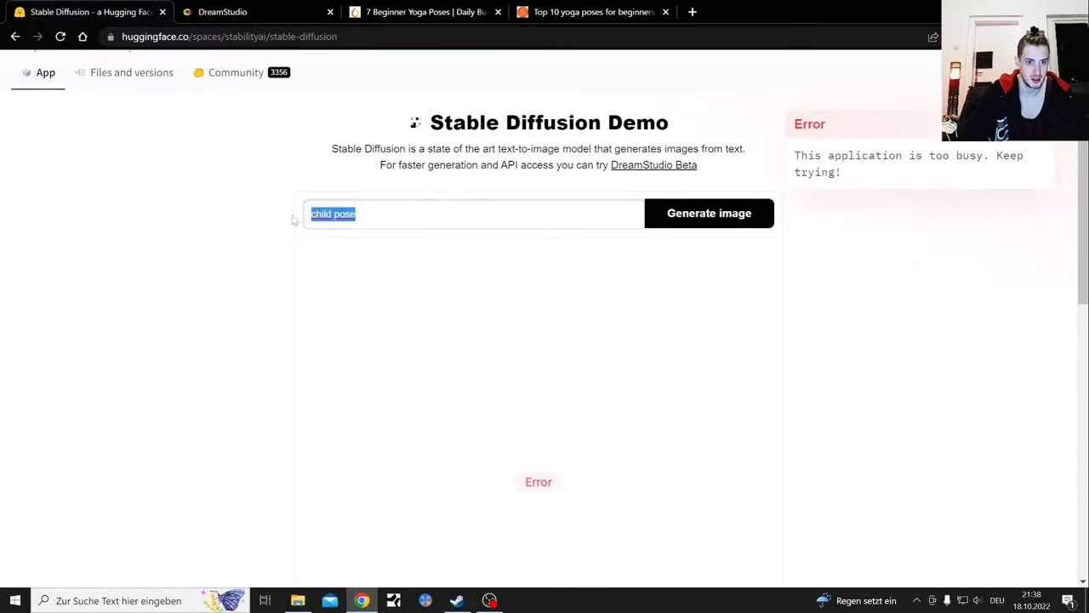
right_click(345, 216)
left_click(382, 259)
scroll(174, 92, "up", 1)
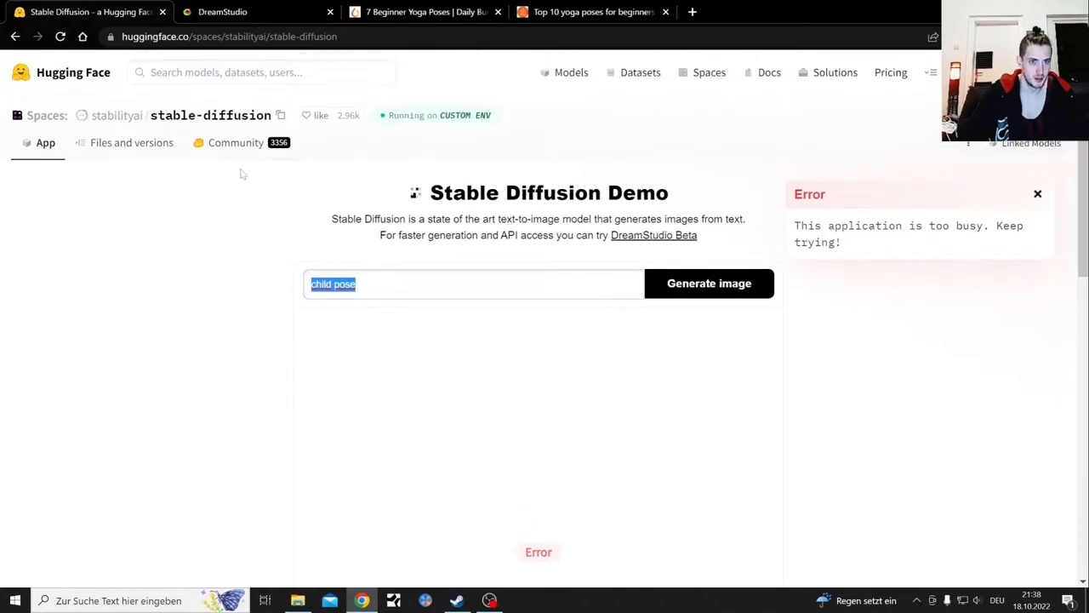
Reload the demo page, paste 'child pose' back in and generate again
left_click(200, 115)
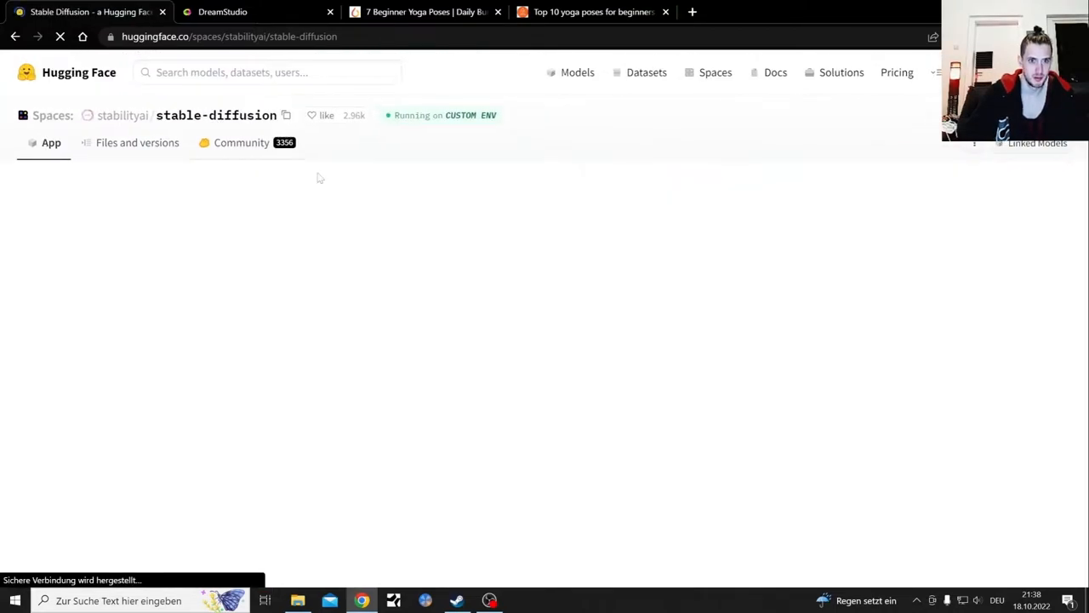
right_click(454, 291)
left_click(521, 405)
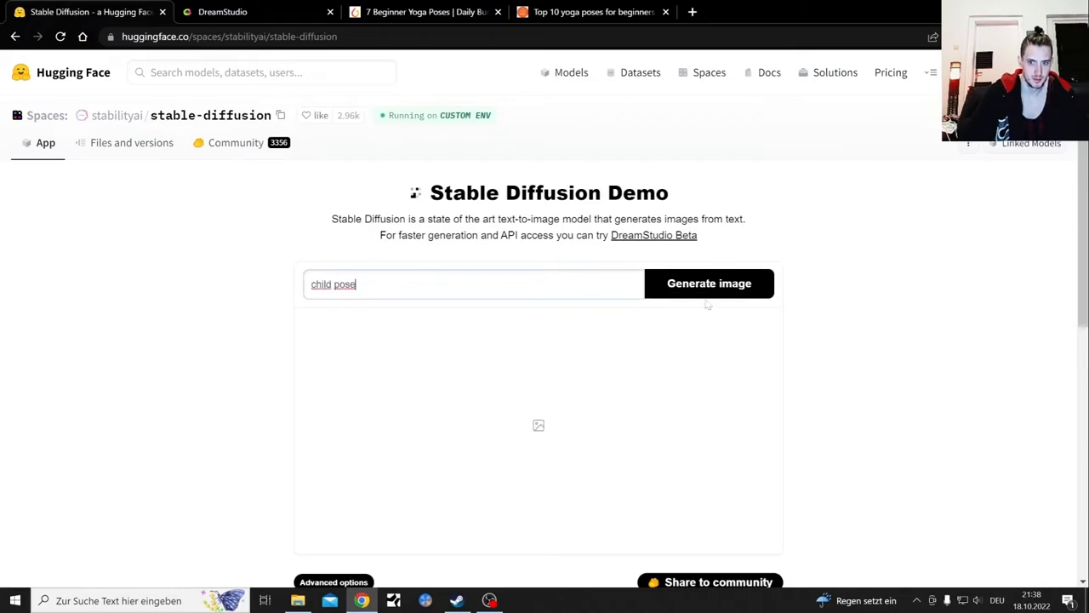
left_click(717, 286)
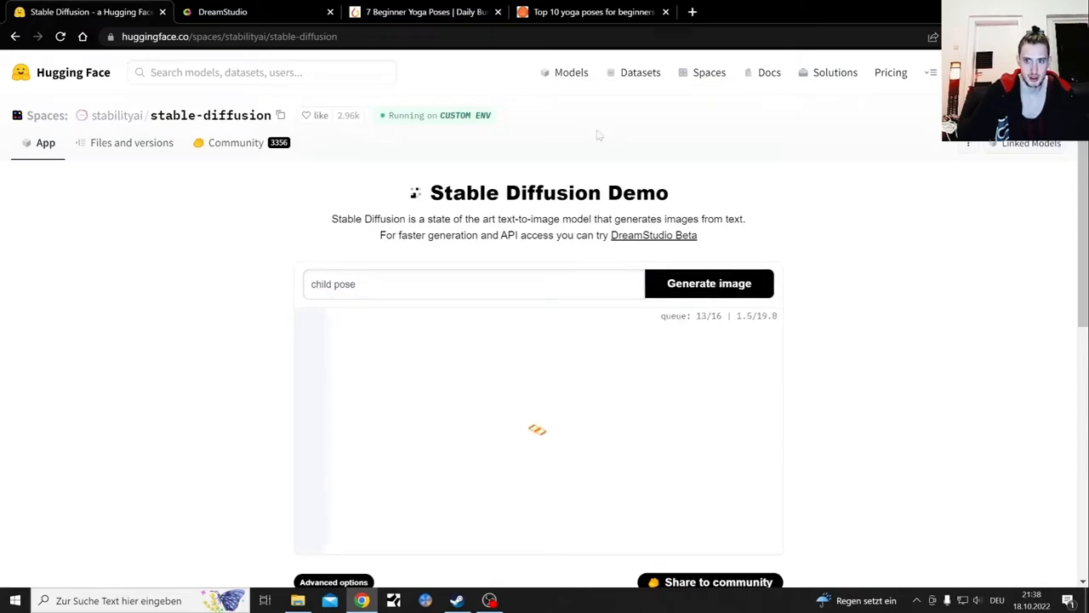
Try 'child pose' in DreamStudio and dismiss its credits and unprocessable-words errors
left_click(256, 11)
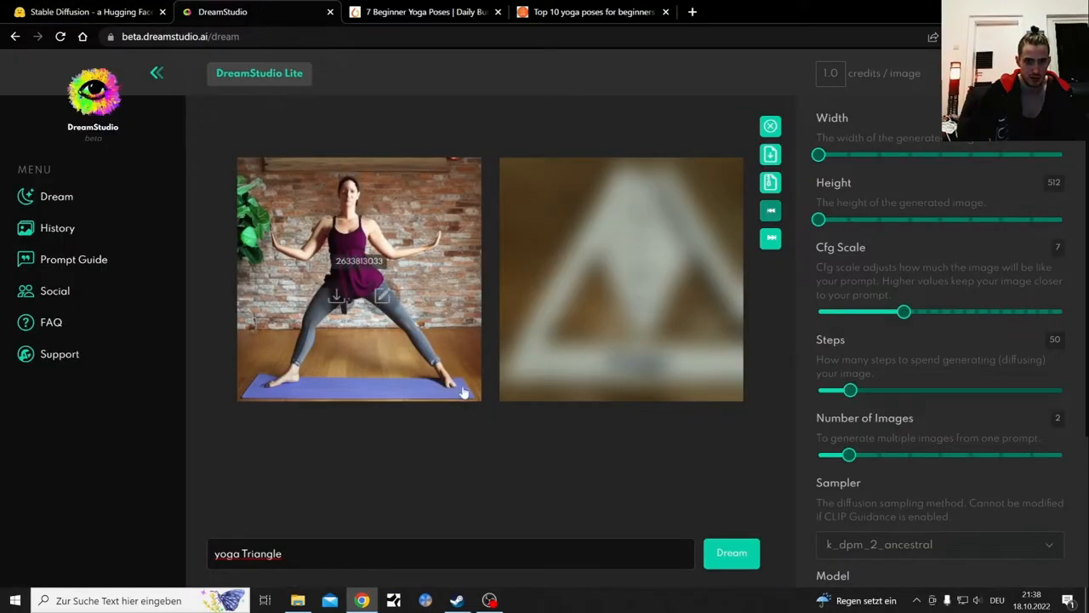
double_click(261, 553)
key("ctrl+a")
key("BackSpace")
right_click(364, 340)
left_click(404, 449)
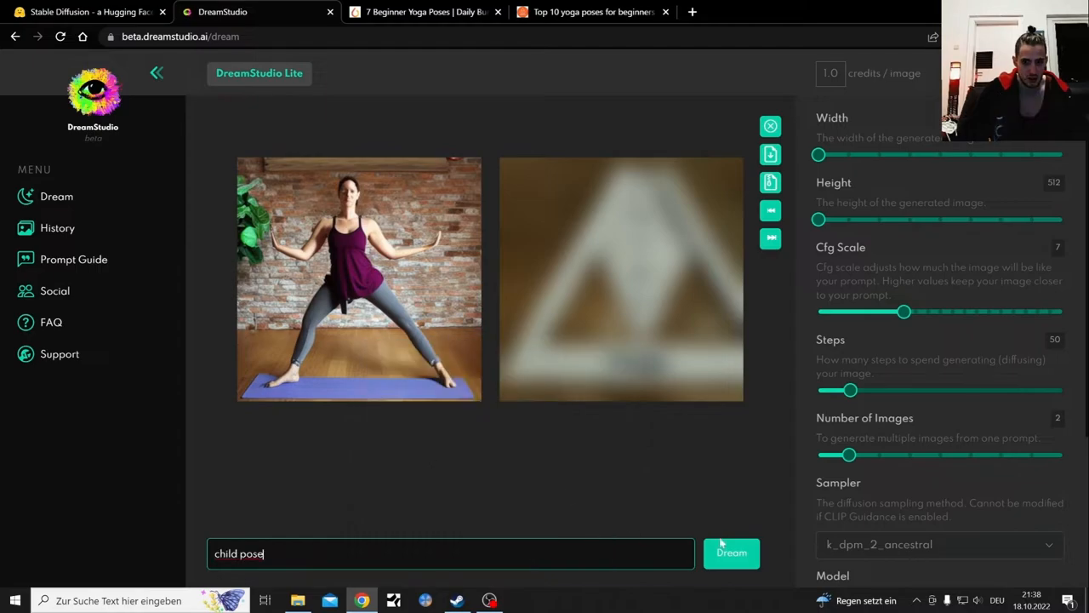
left_click(744, 552)
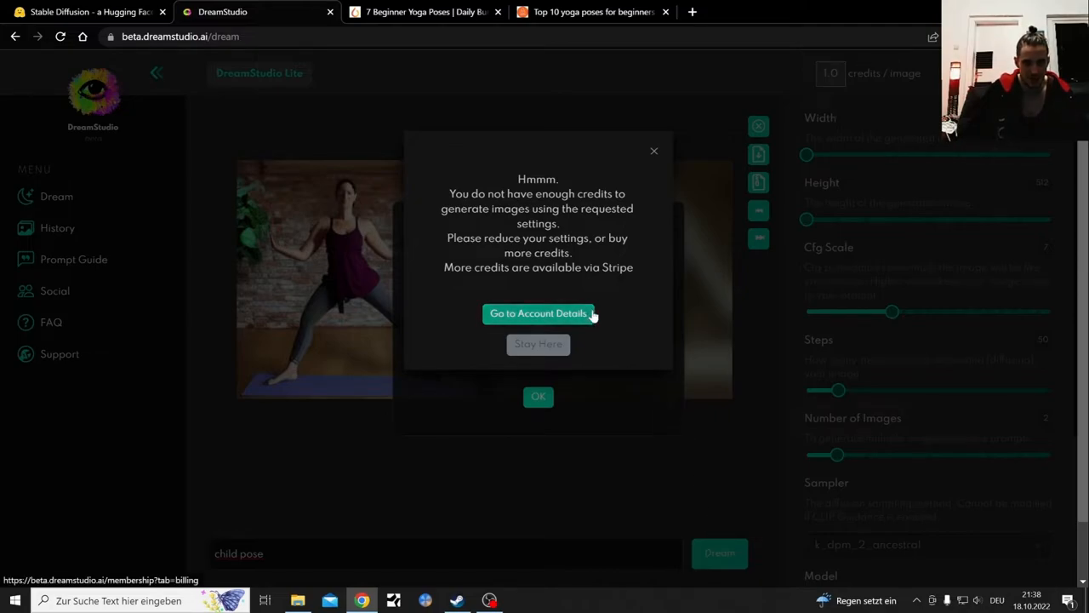
left_click(654, 152)
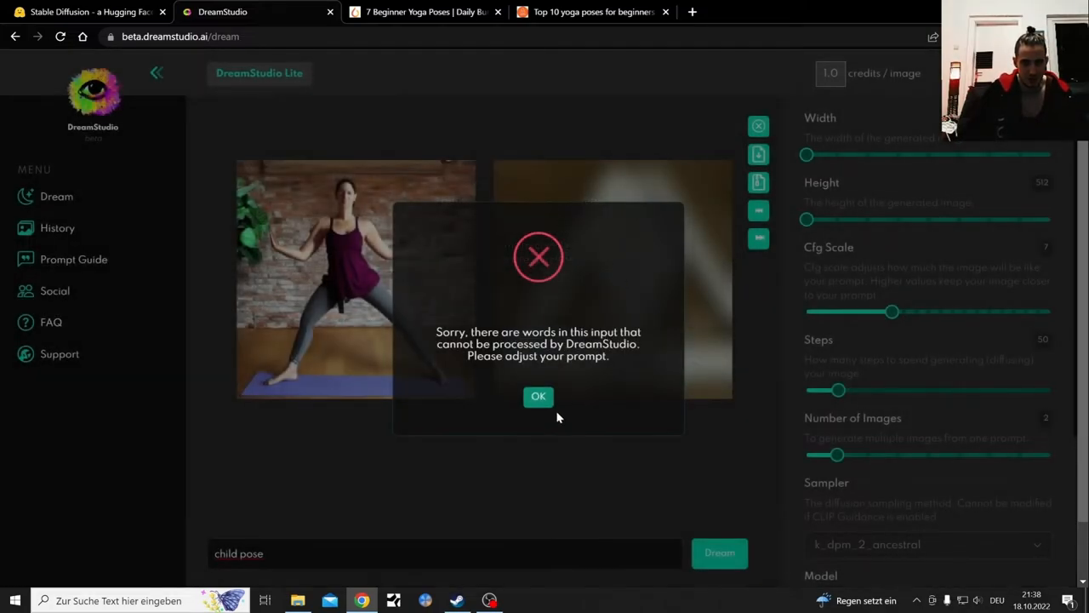
left_click(538, 396)
Retry the Hugging Face prompt as 'yoga child pose' and generate
left_click(102, 11)
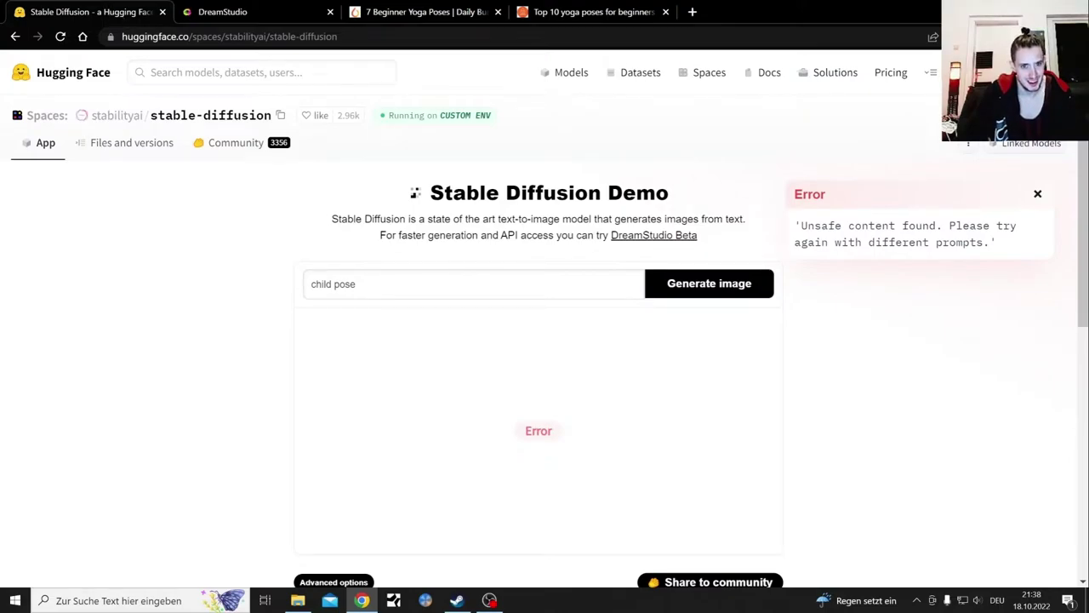
left_click(311, 284)
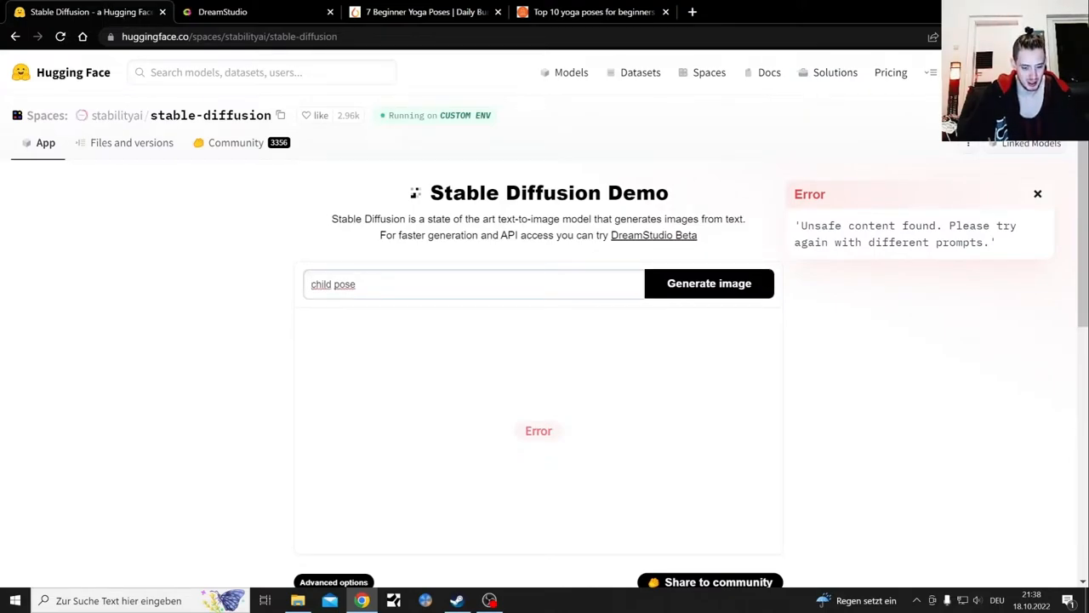
type("yoga")
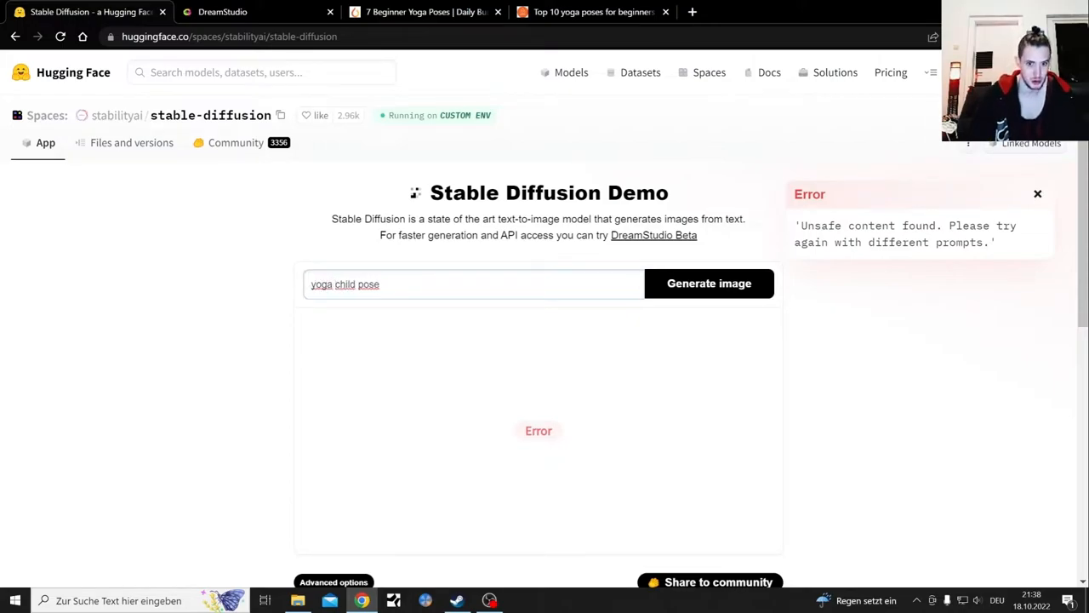
left_click(725, 286)
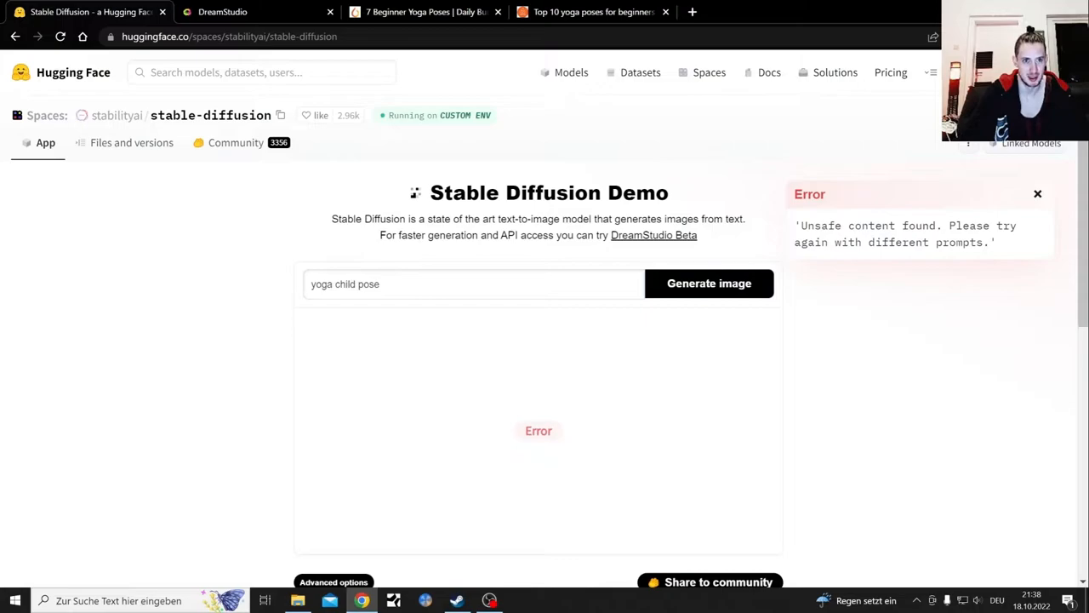
Switch between DreamStudio, the demo and the taskbar to bring the browser back front
left_click(224, 13)
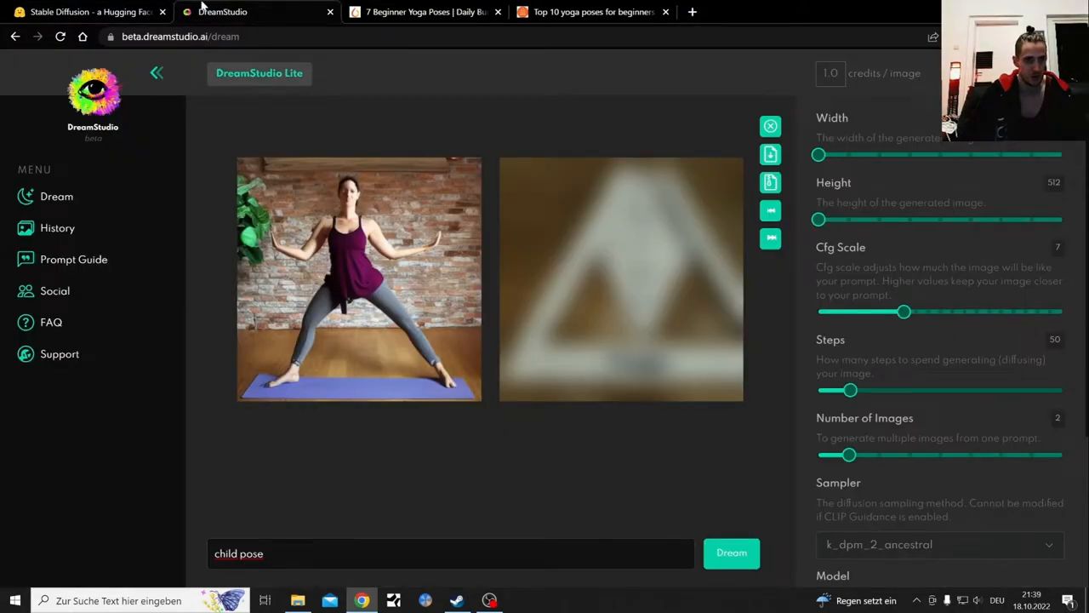
left_click(85, 12)
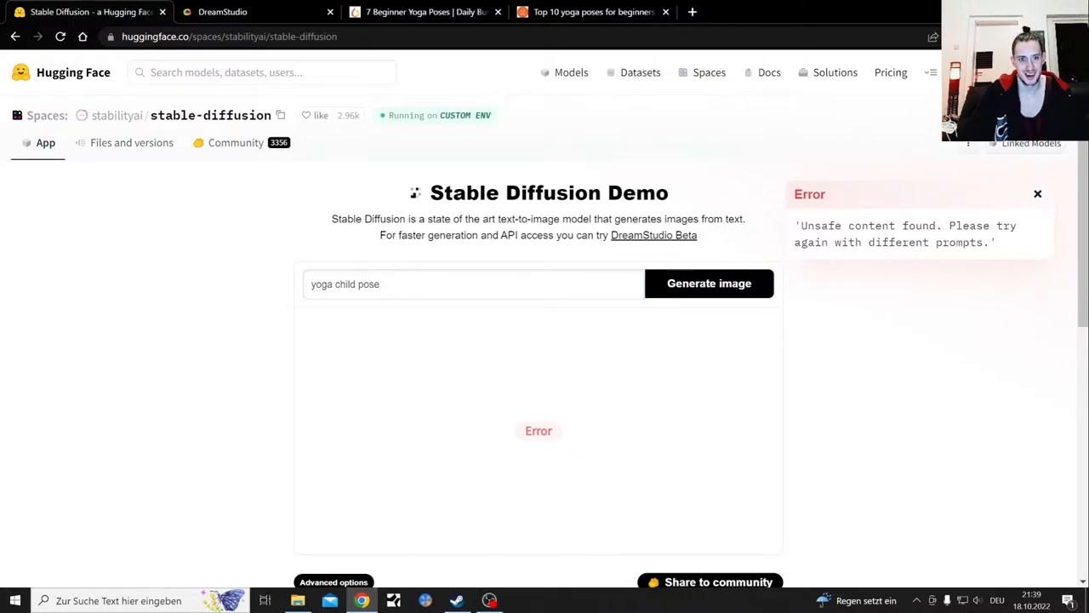
left_click(489, 600)
left_click(361, 599)
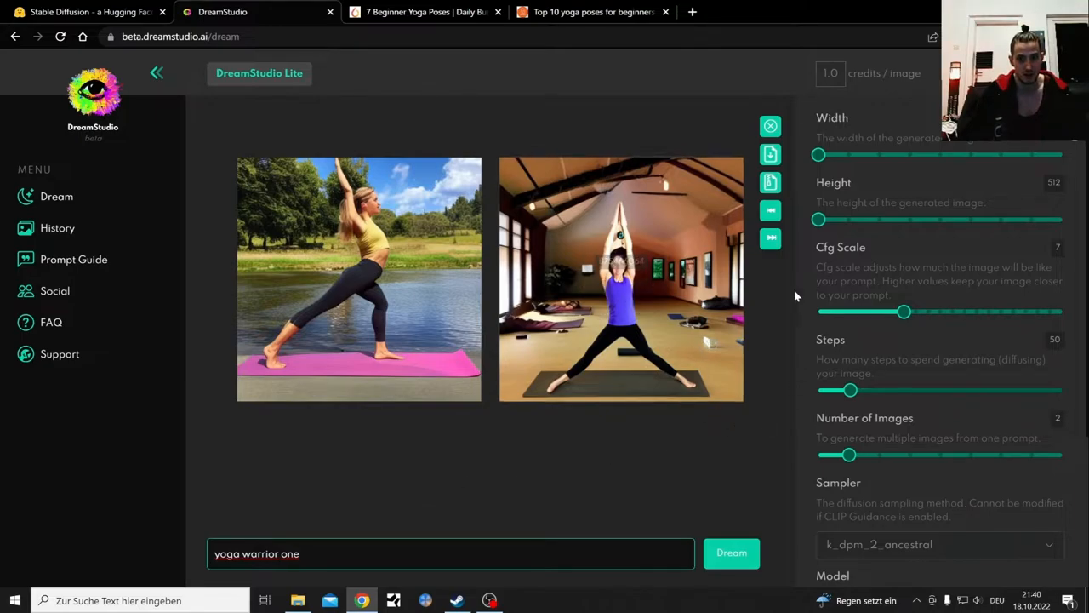
Set one image per prompt and compare the warrior-one result with Daily Burn's Warrior I photo twice
left_click(621, 272)
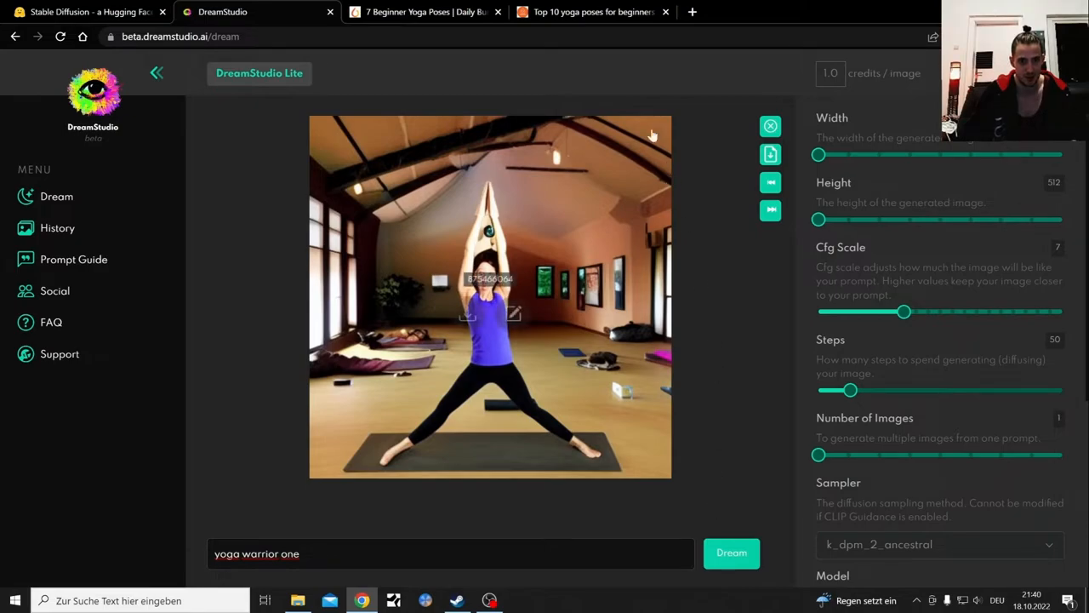
left_click(444, 11)
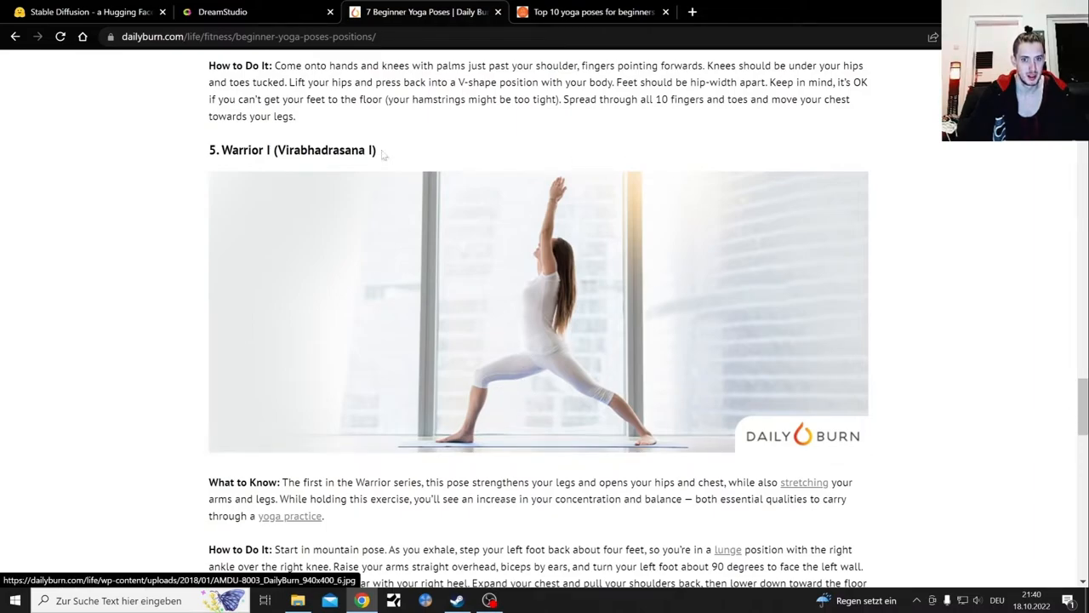
left_click(223, 11)
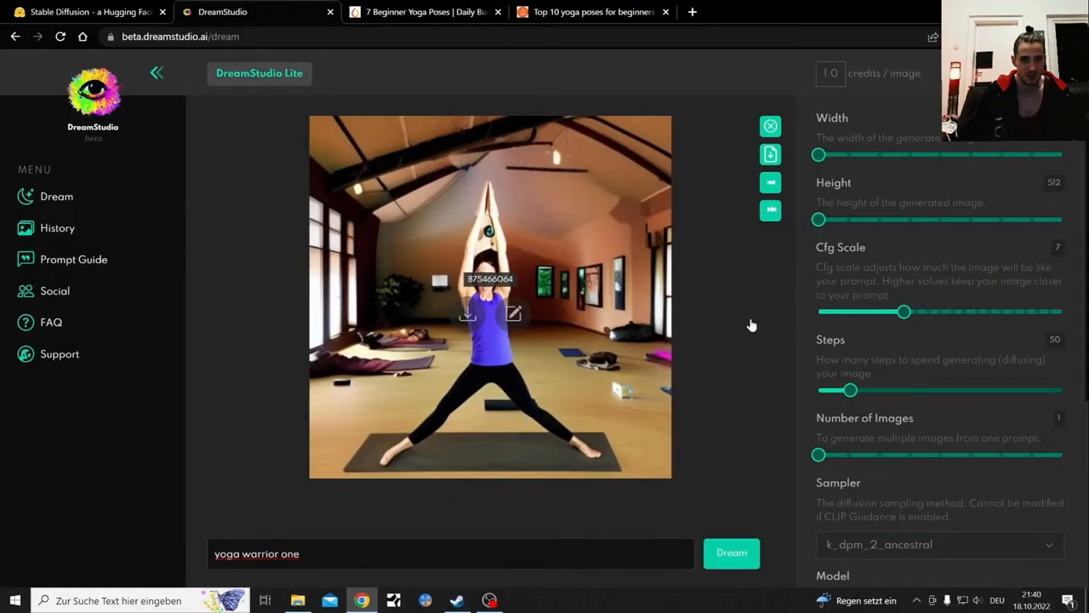
mouse_move(490, 297)
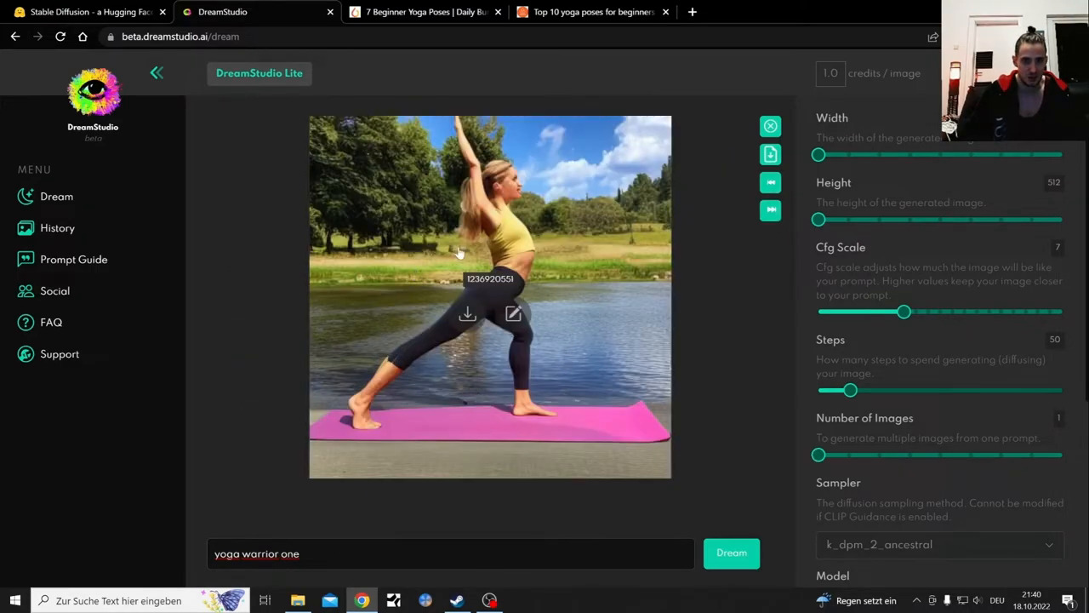
left_click(425, 10)
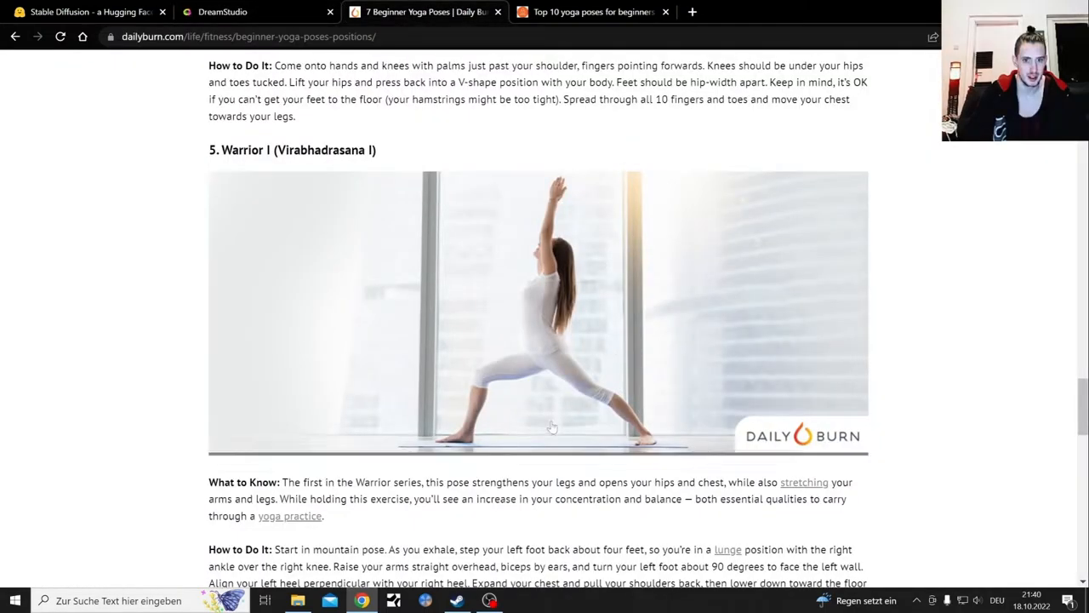
left_click(223, 11)
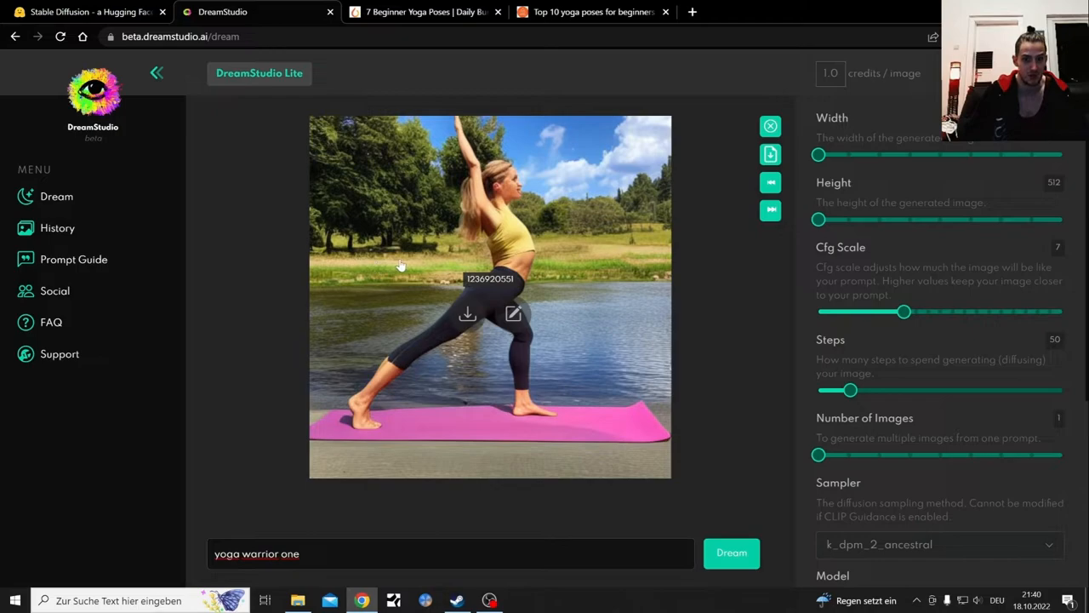
Enlarge the pink-outfit 'yoga warrior 1' result and check it against DreamStudio's image
left_click(111, 11)
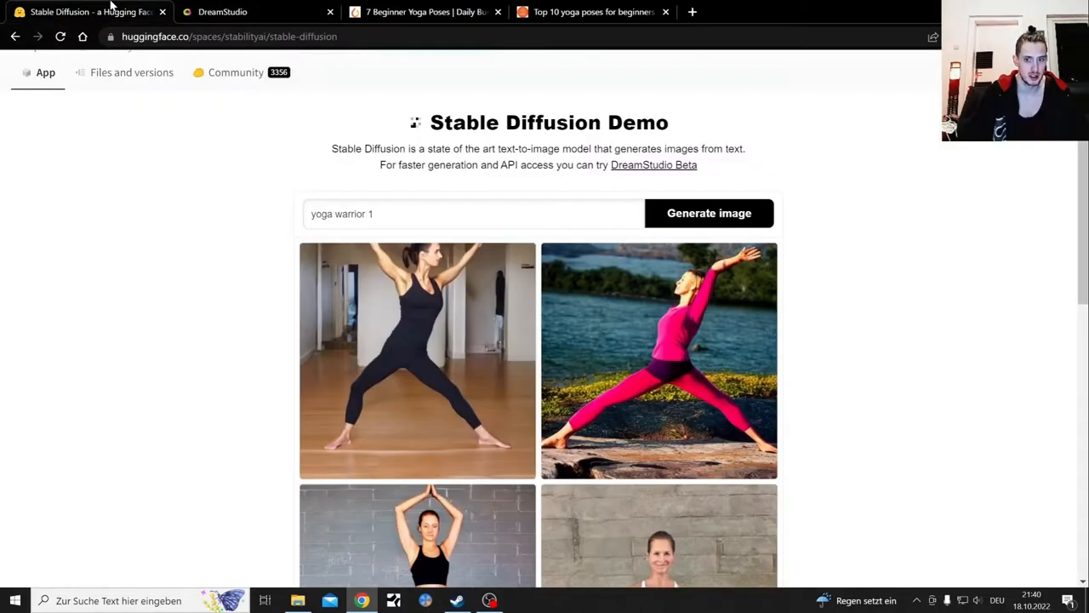
scroll(995, 364, "down", 1)
scroll(990, 364, "down", 1)
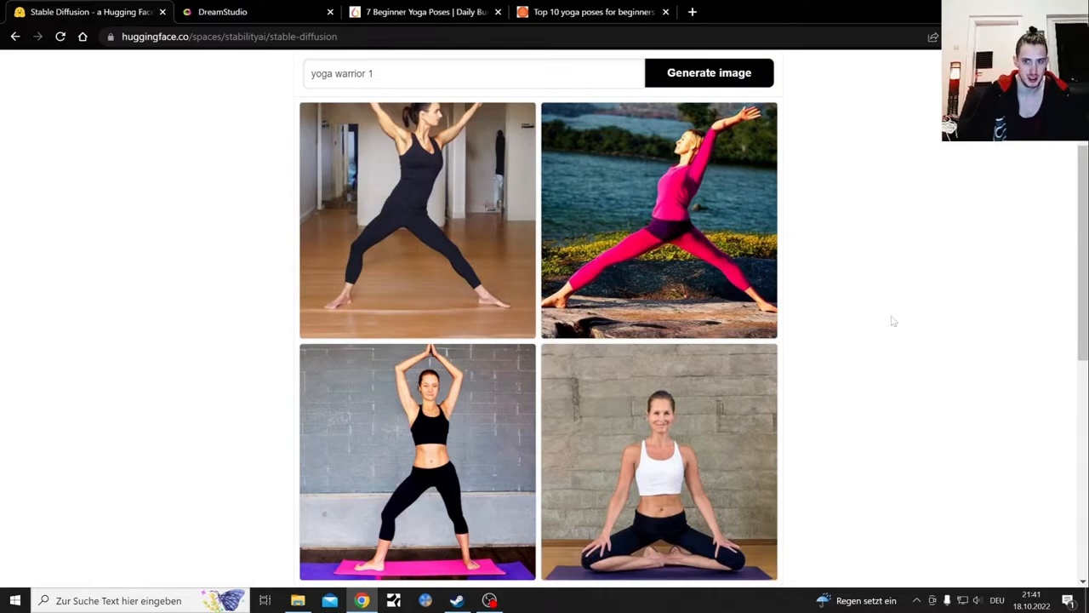
left_click(677, 211)
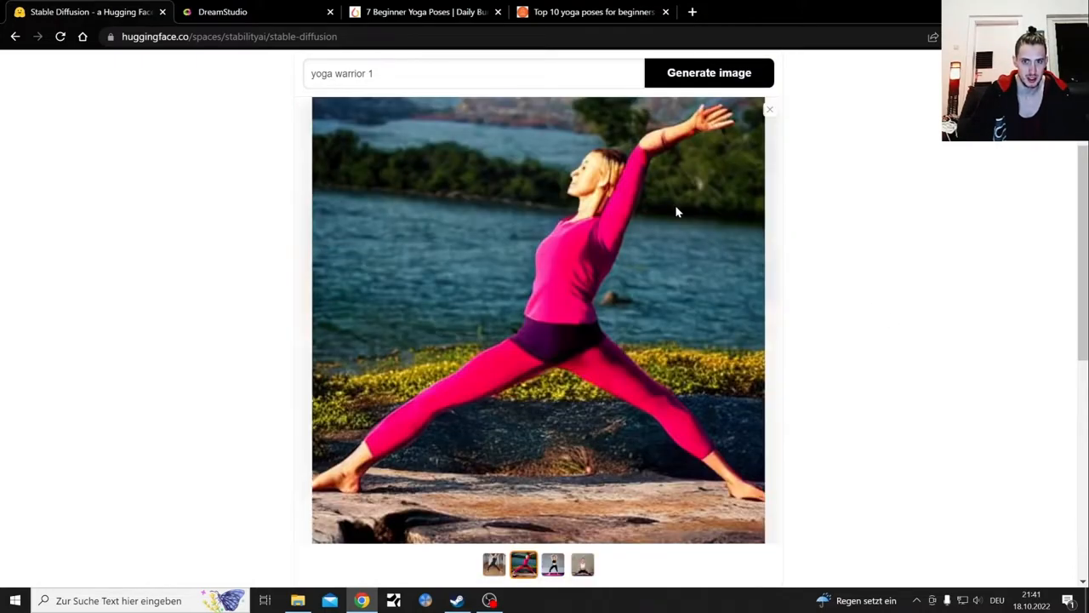
left_click(255, 7)
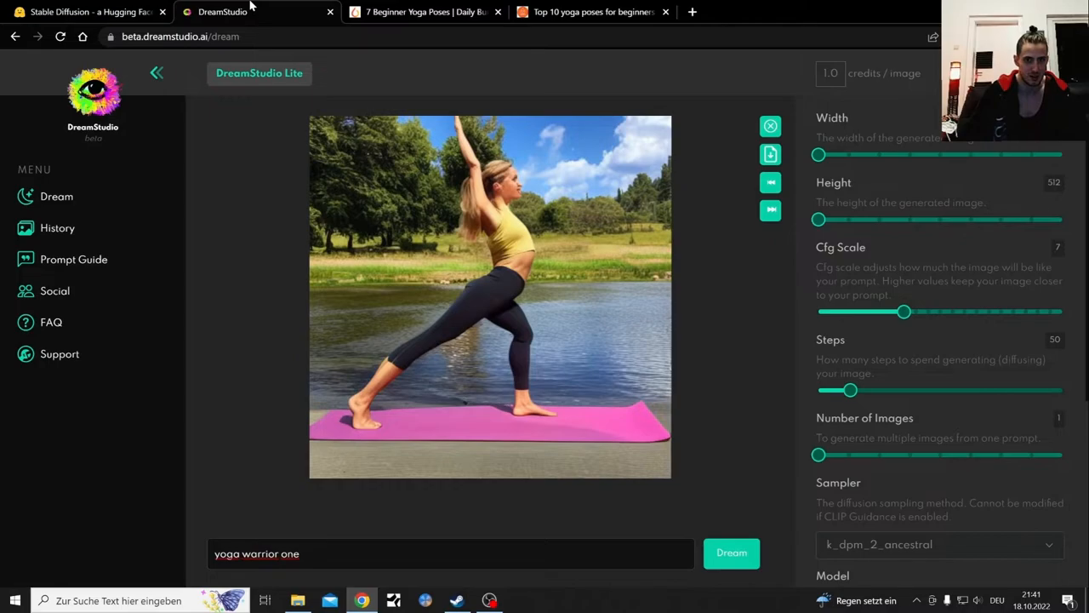
left_click(76, 10)
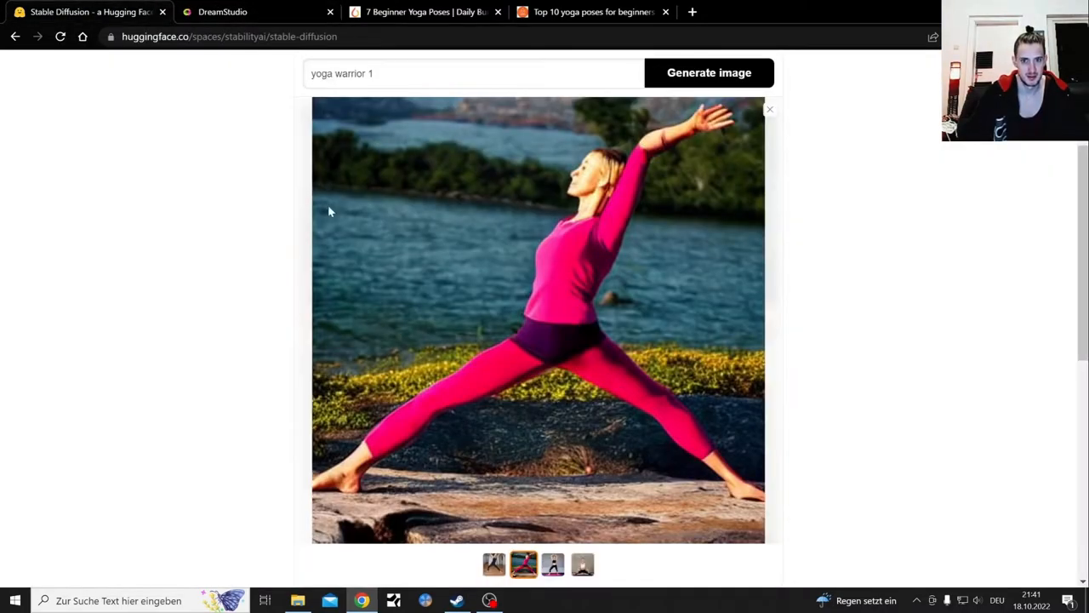
Cycle through the black-outfit, grey-wall, seated and pink results full size, then return to DreamStudio
left_click(493, 564)
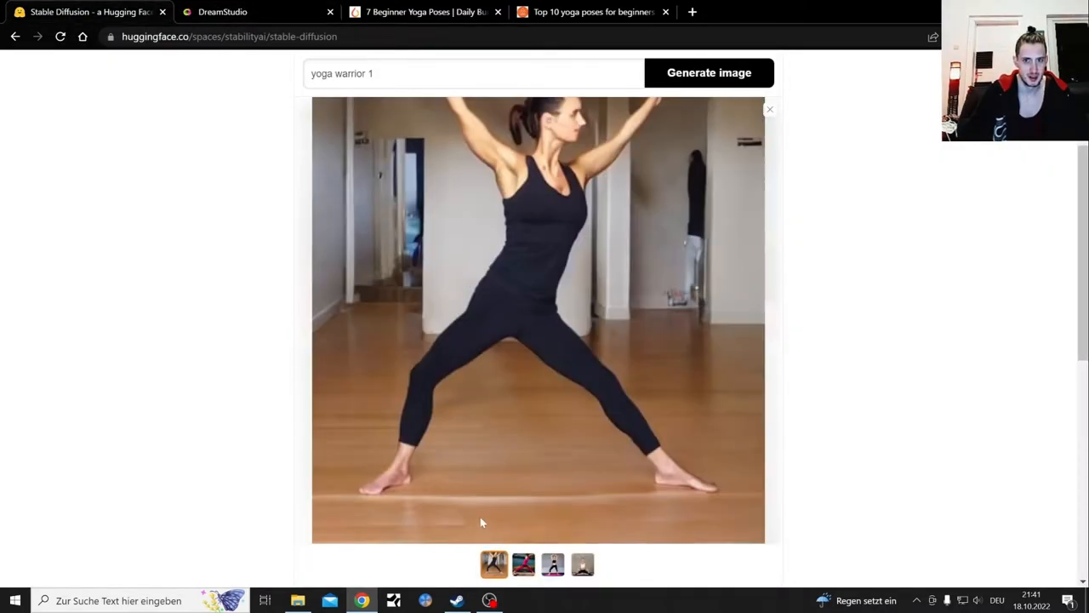
left_click(555, 568)
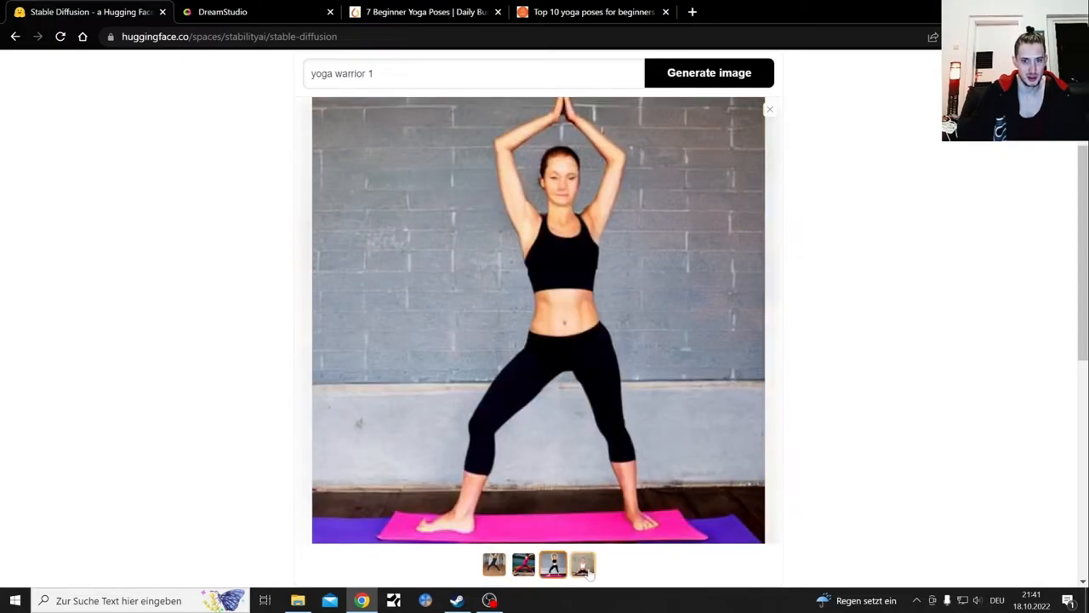
left_click(586, 574)
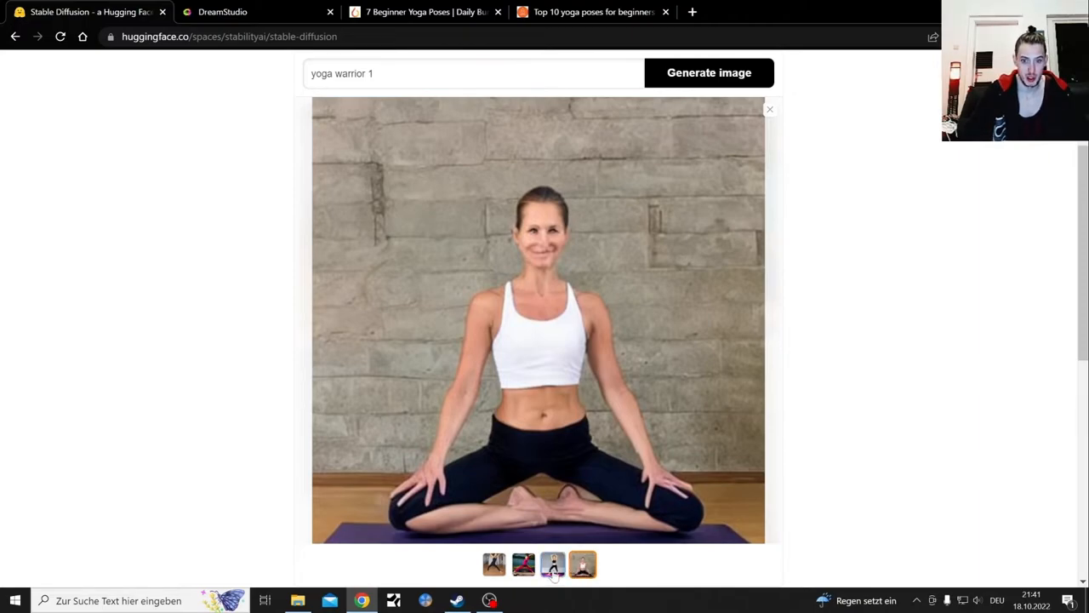
left_click(553, 568)
left_click(521, 568)
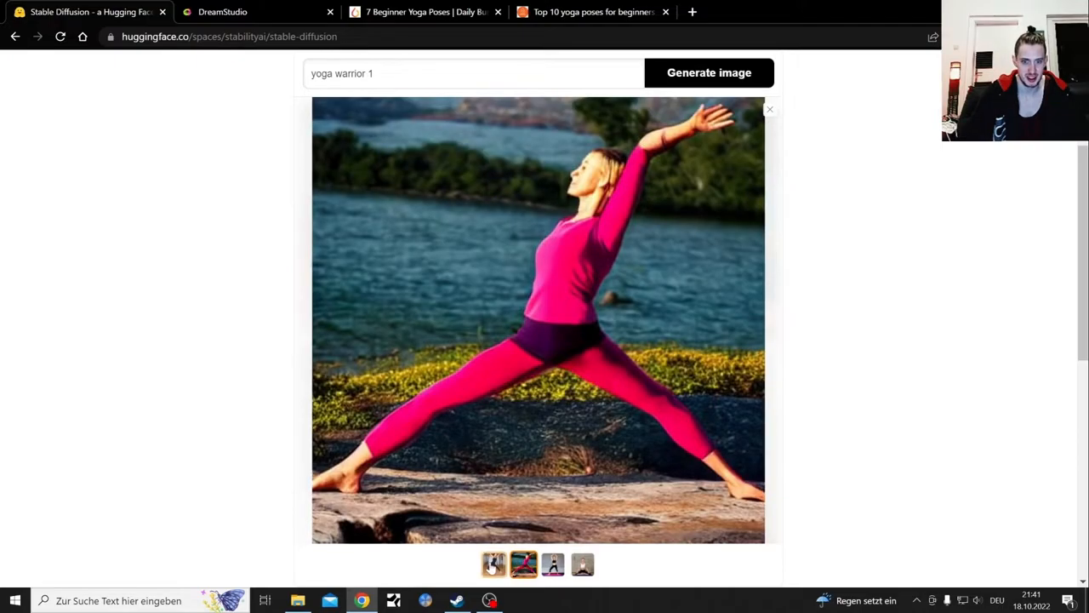
left_click(492, 568)
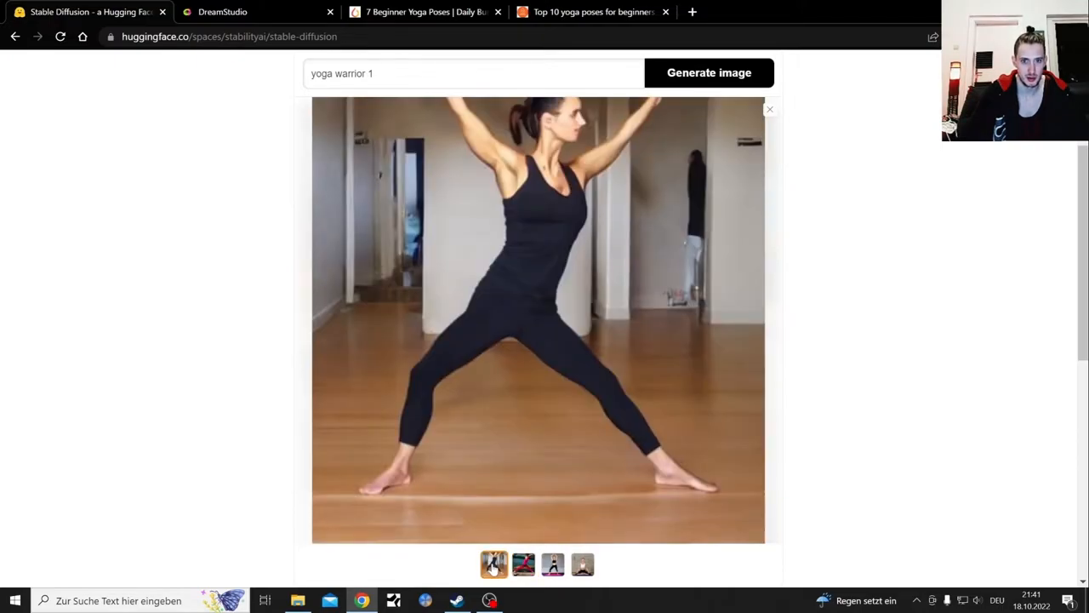
left_click(523, 566)
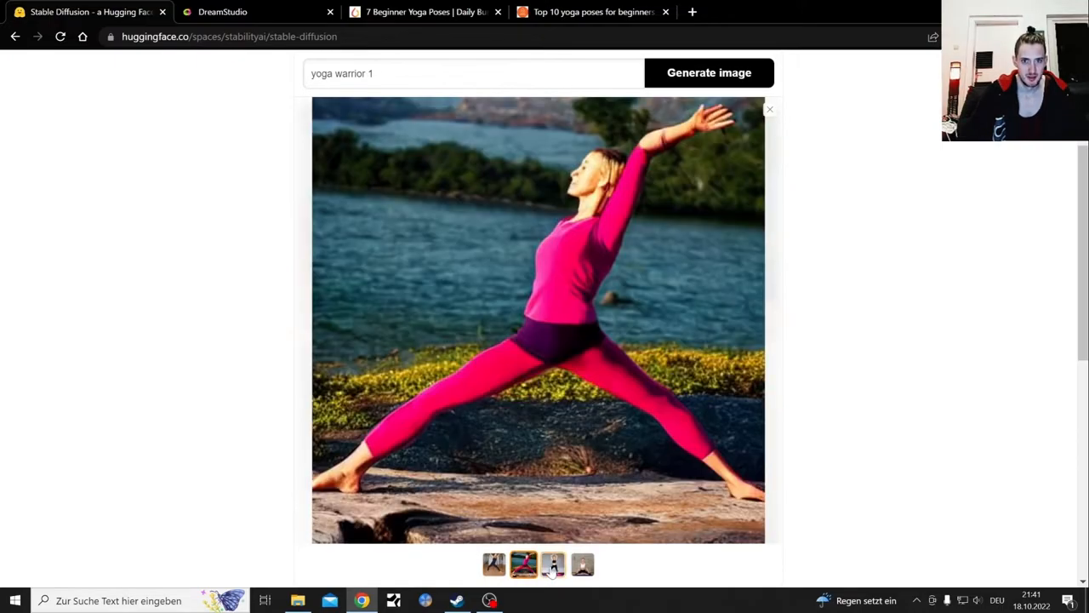
left_click(553, 568)
left_click(583, 568)
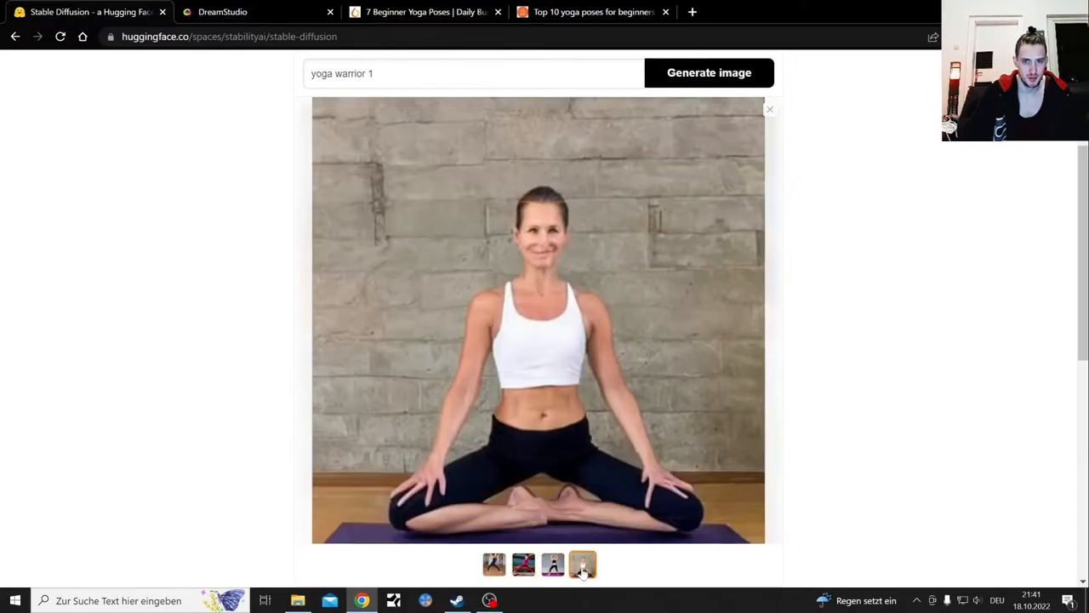
left_click(255, 14)
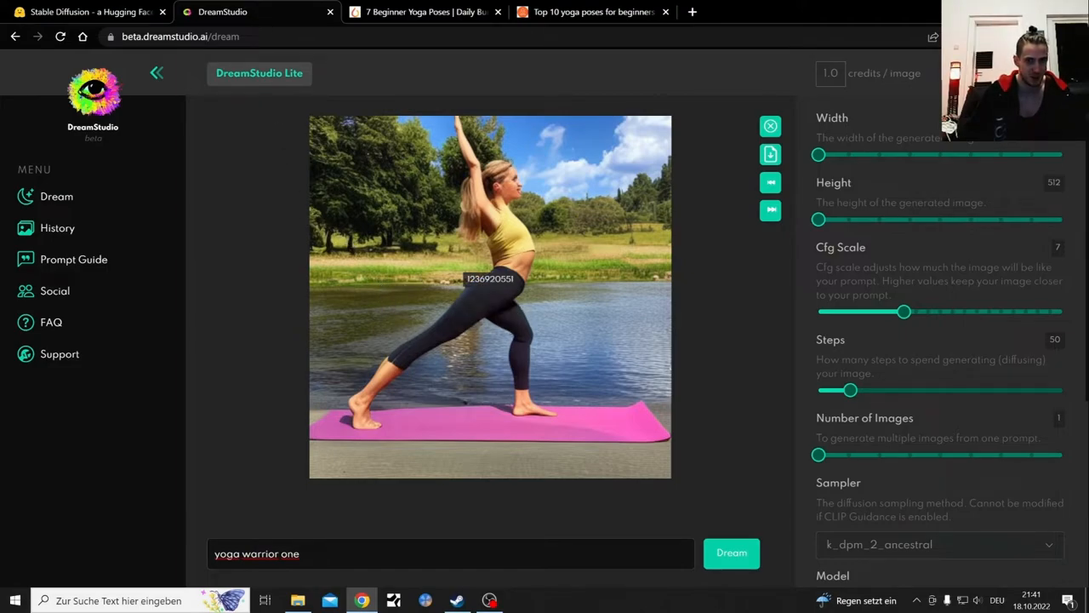
Review the Daily Burn and Top 10 yoga reference tabs alongside the DreamStudio and Stable Diffusion results
left_click(485, 10)
left_click(562, 11)
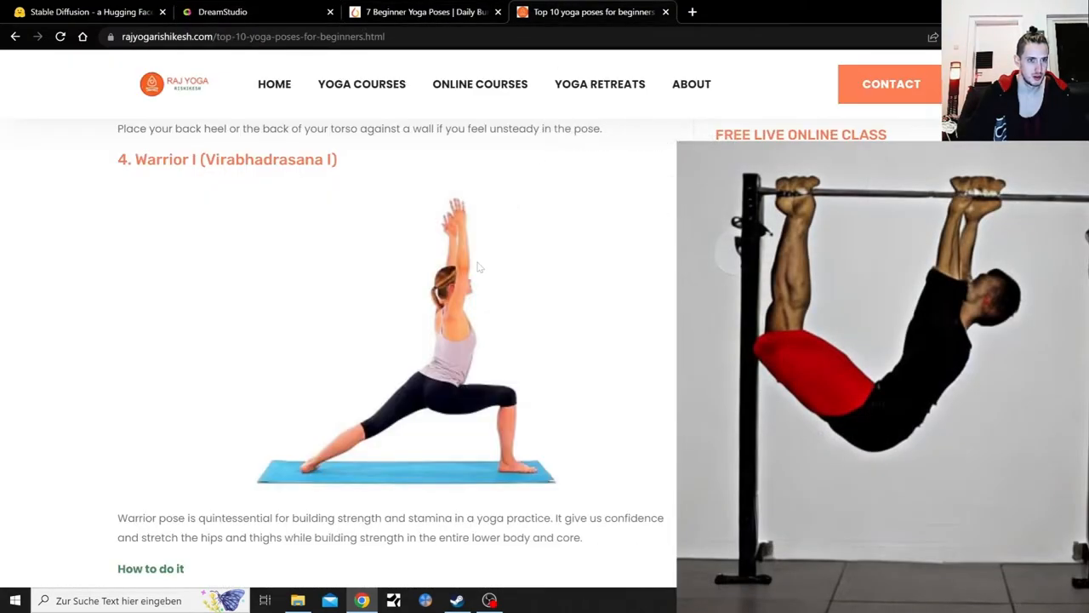
scroll(478, 267, "up", 3)
scroll(478, 268, "up", 3)
scroll(478, 267, "up", 2)
left_click(460, 11)
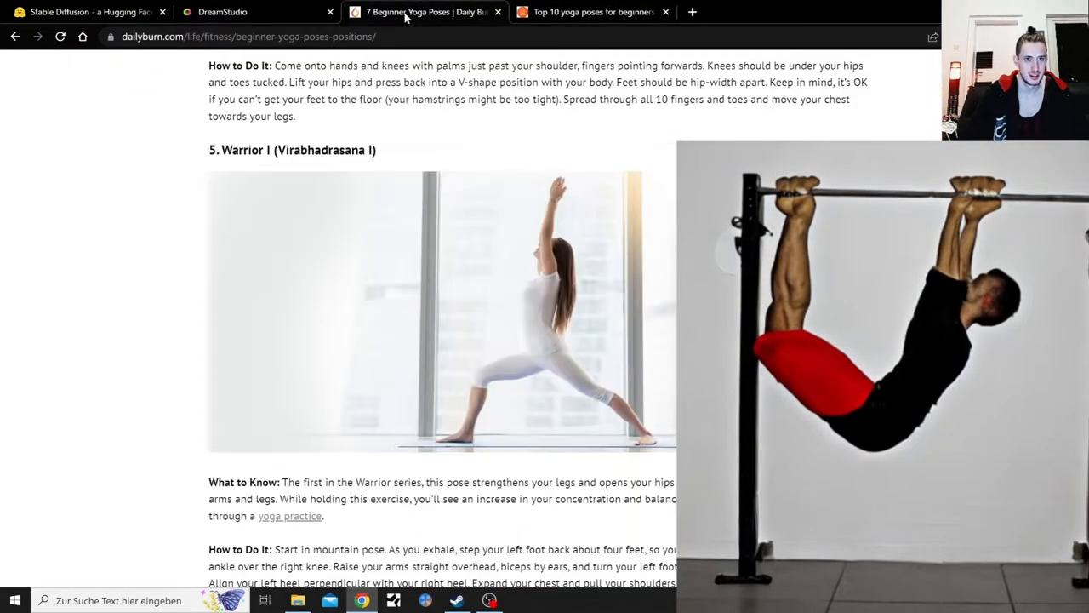
scroll(432, 226, "up", 3)
scroll(432, 226, "up", 2)
scroll(432, 227, "down", 1)
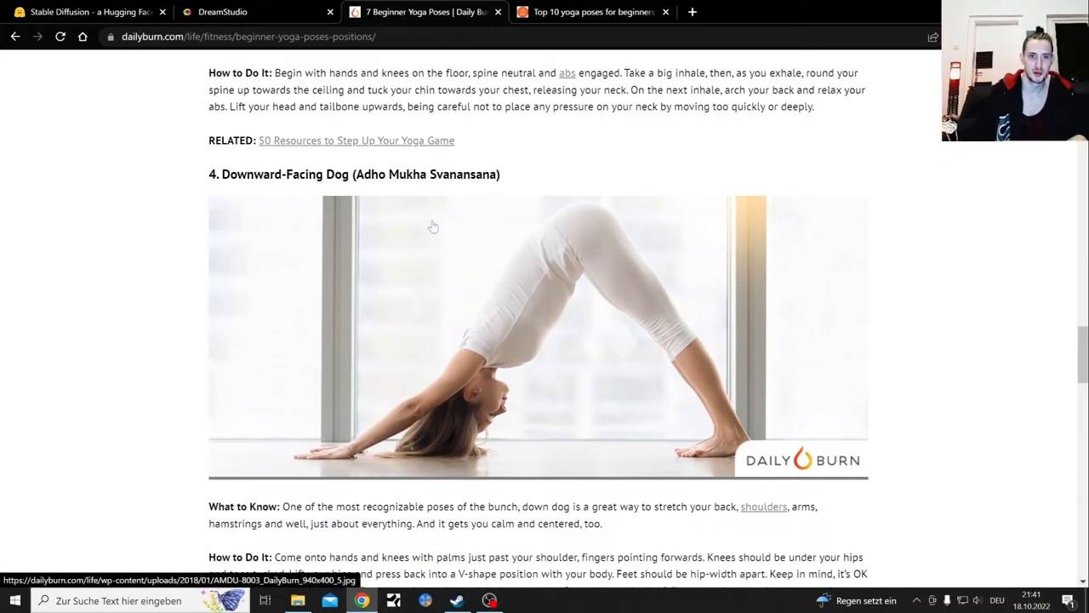
left_click(246, 12)
left_click(89, 5)
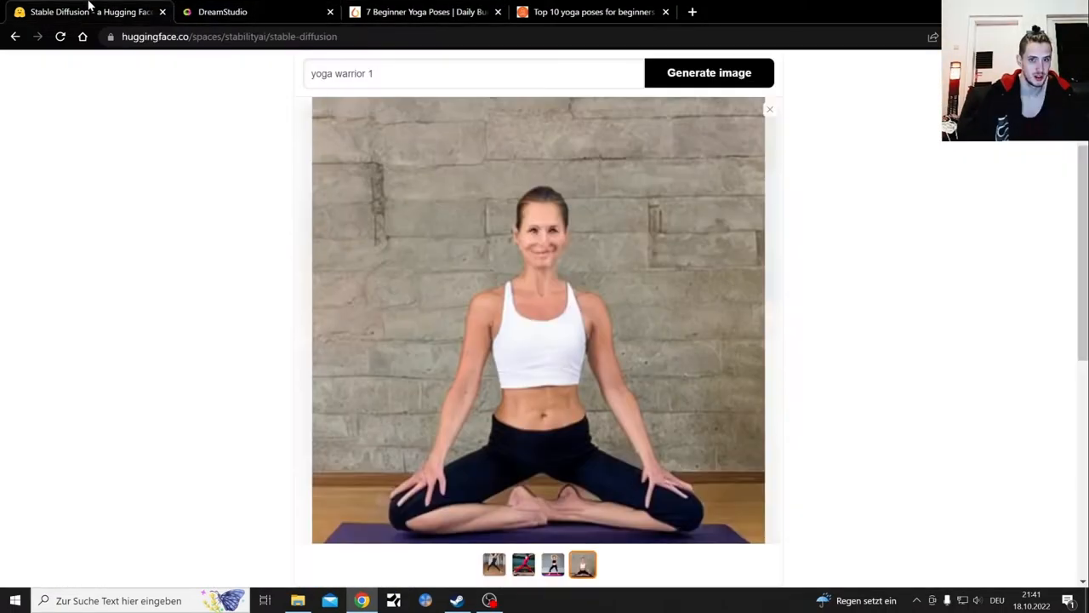
left_click(419, 5)
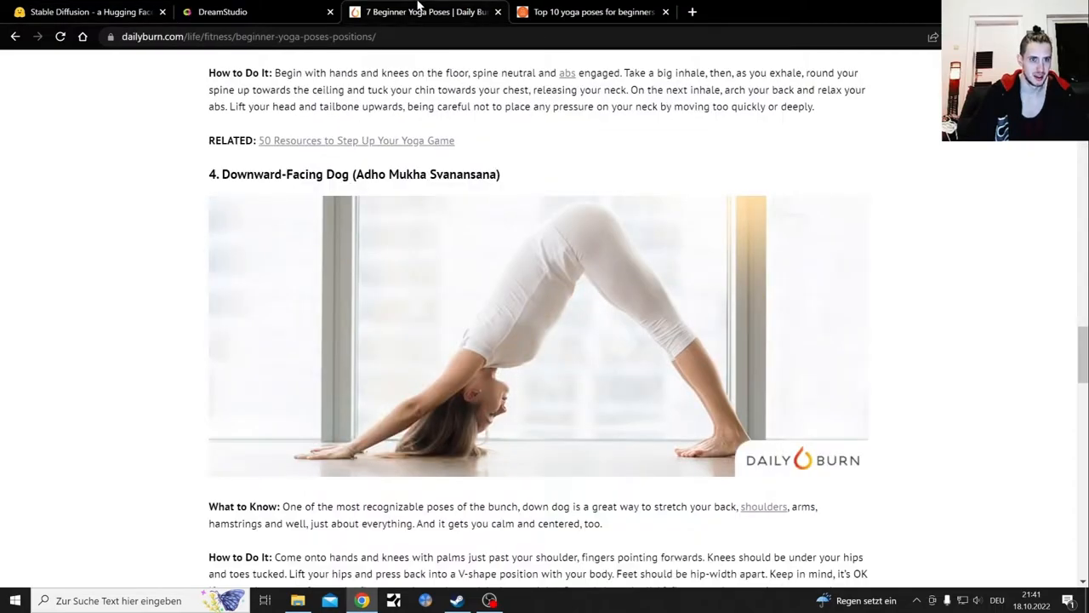
Copy the 'Downward-Facing Dog' heading from Daily Burn and return to the Stable Diffusion prompt
left_click_drag(349, 174, 222, 174)
key("ctrl+c")
right_click(222, 175)
left_click(255, 187)
left_click(107, 5)
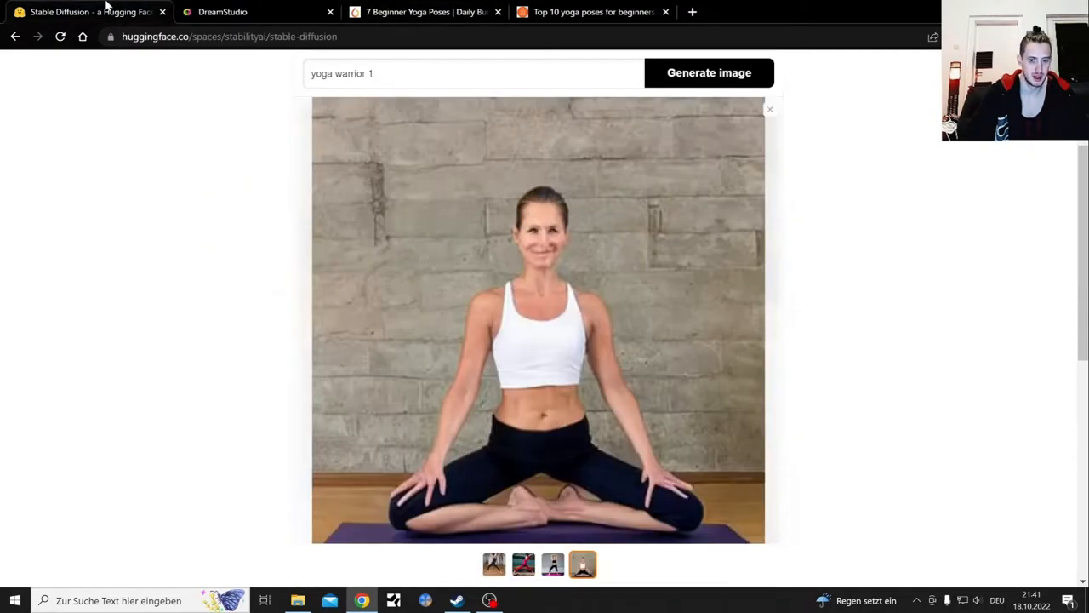
left_click(375, 73)
Replace the Hugging Face prompt 'yoga warrior 1' with 'Downward-Facing Dog'
key("ctrl+a")
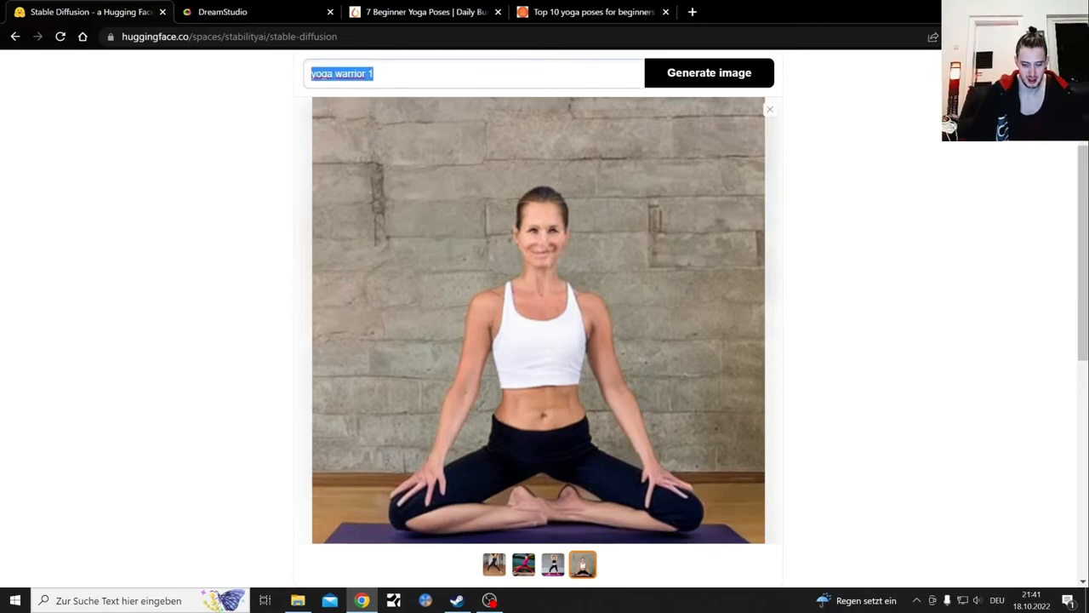
key("BackSpace")
key("ctrl+v")
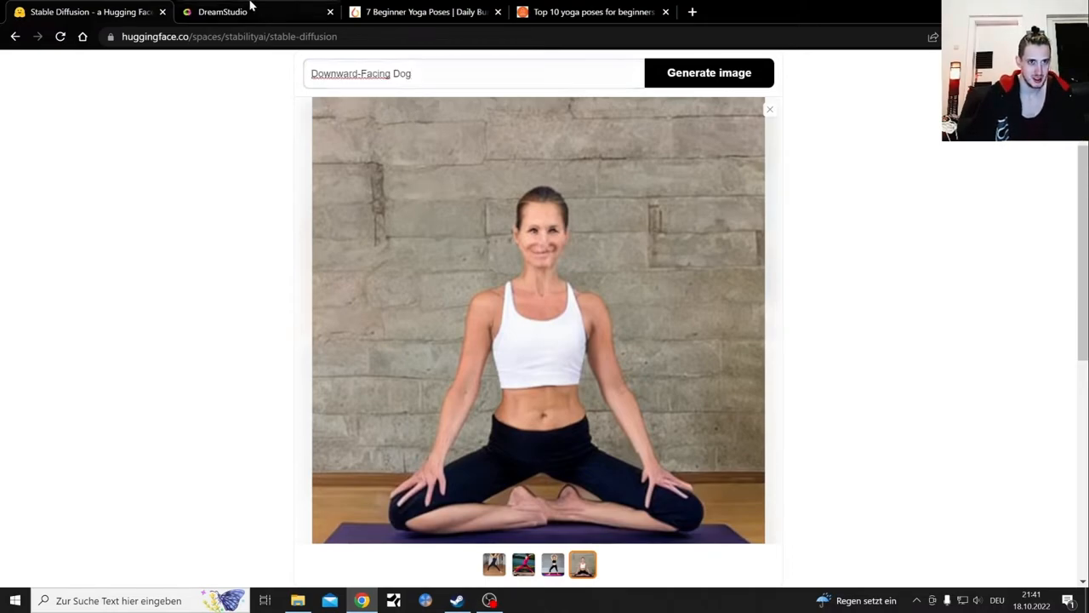
Swap DreamStudio's warrior prompt for 'Downward-Facing Dog' and start rendering it
left_click(255, 10)
left_click(300, 554)
key("ctrl+a")
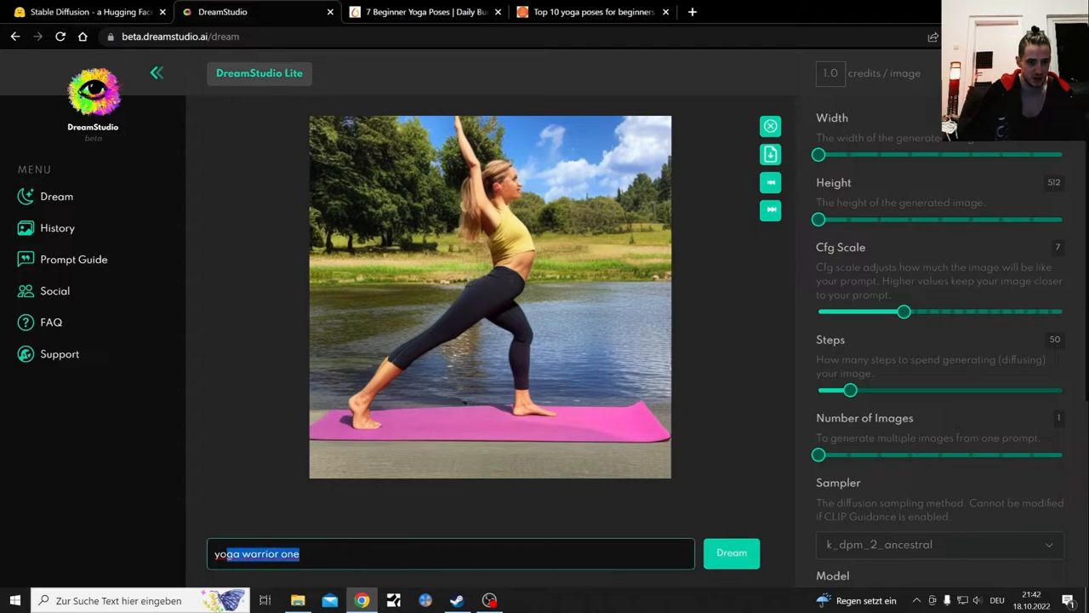
key("BackSpace")
key("ctrl+v")
key("Return")
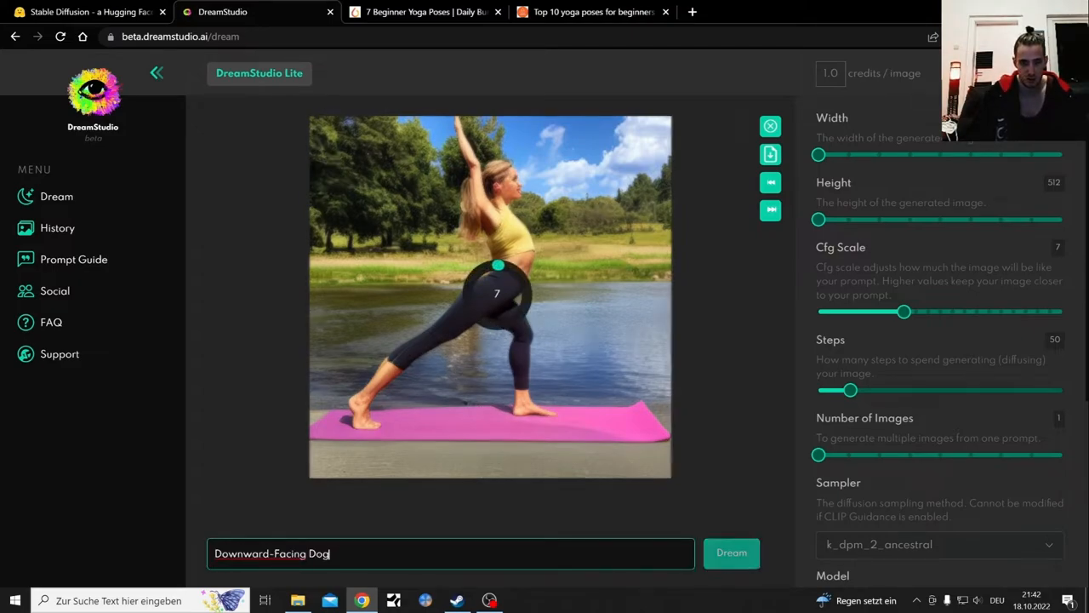
Start generating Downward-Facing Dog images in Hugging Face and check DreamStudio's progress
left_click(89, 12)
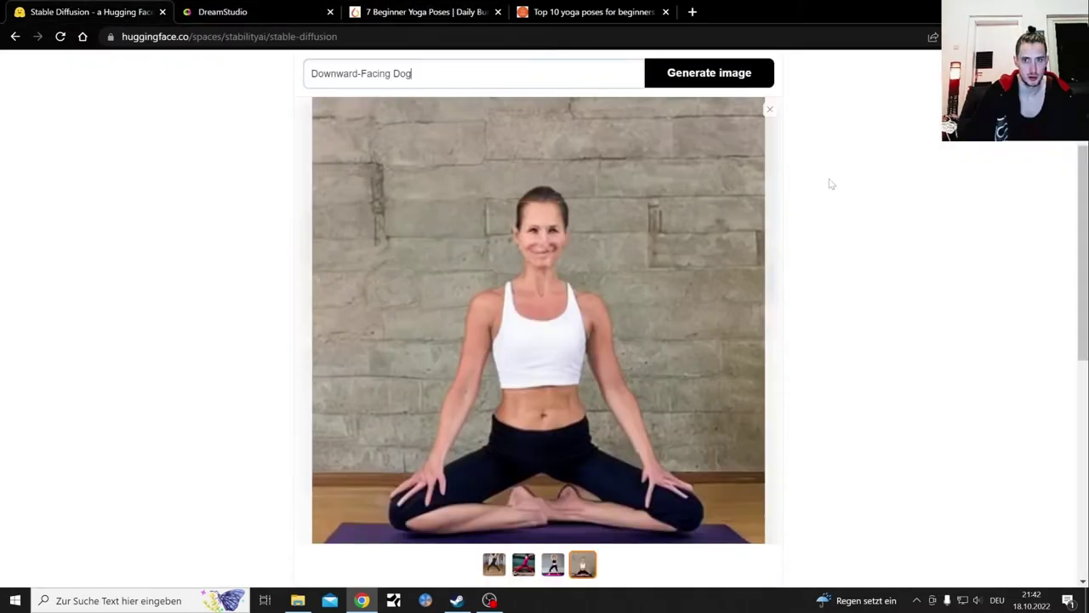
left_click(701, 74)
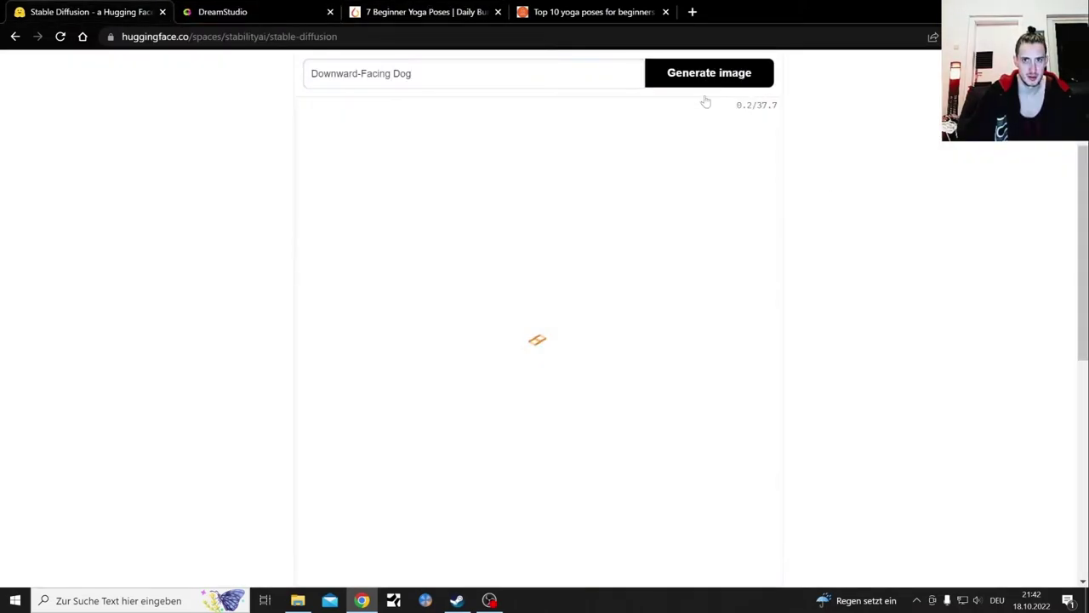
left_click(261, 9)
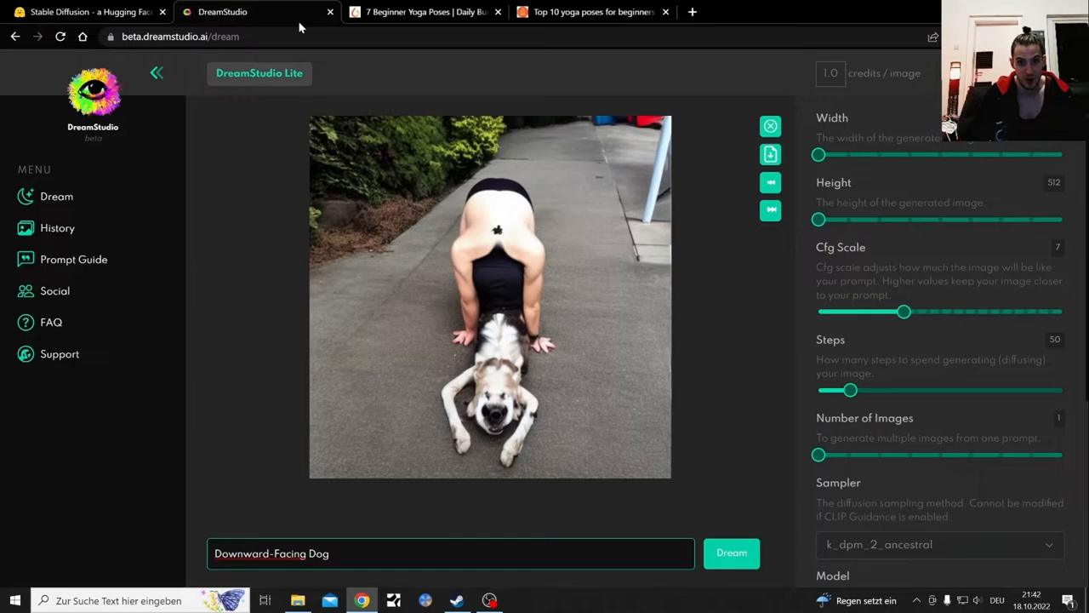
Download DreamStudio's Downward-Facing Dog image as a PNG and view it in Windows Photos
left_click(466, 317)
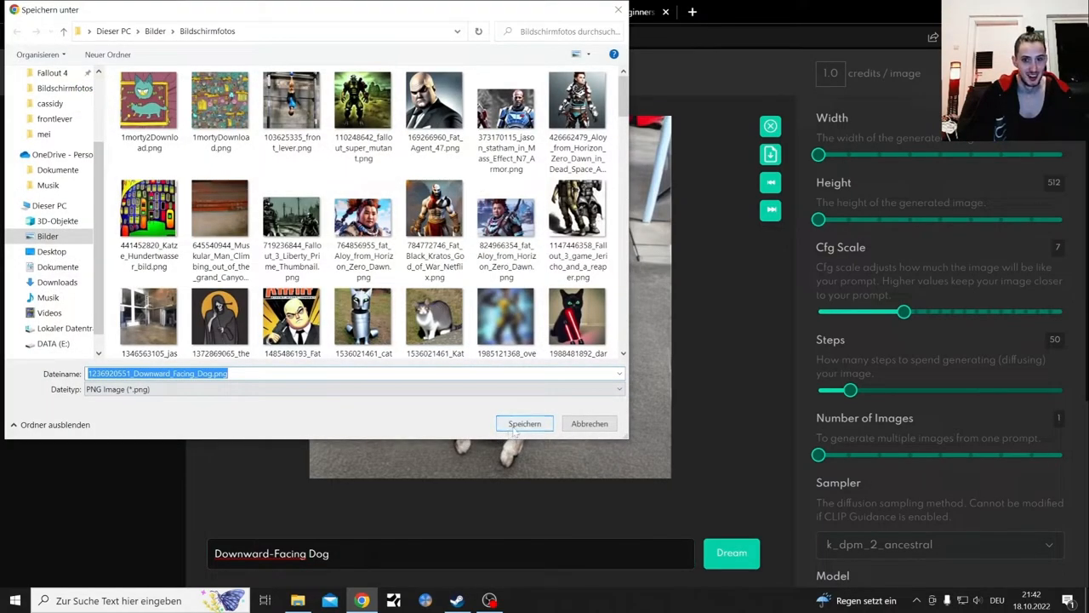
left_click(524, 422)
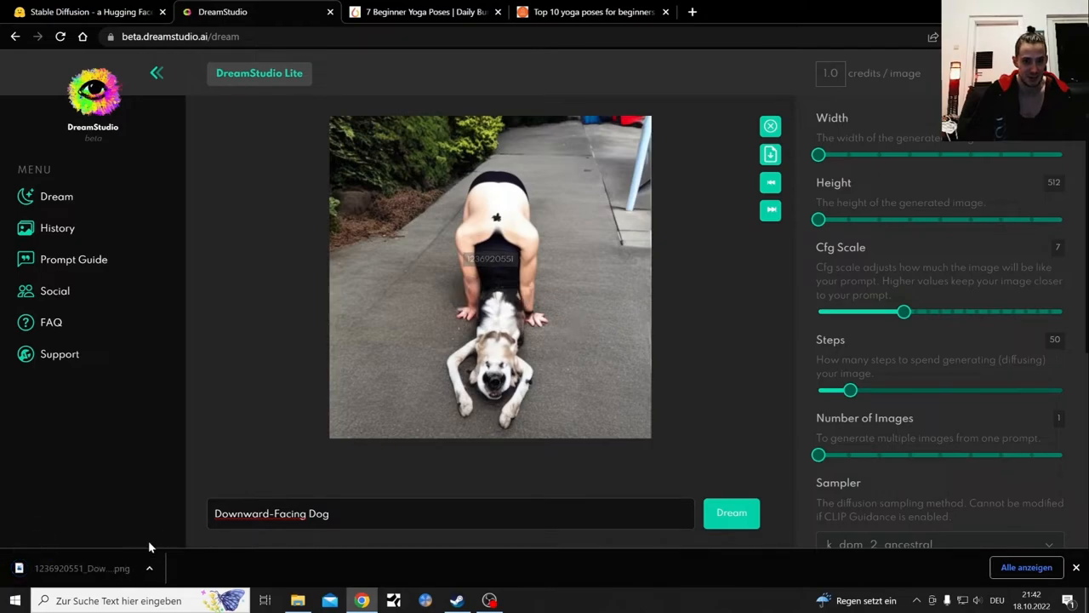
left_click(149, 568)
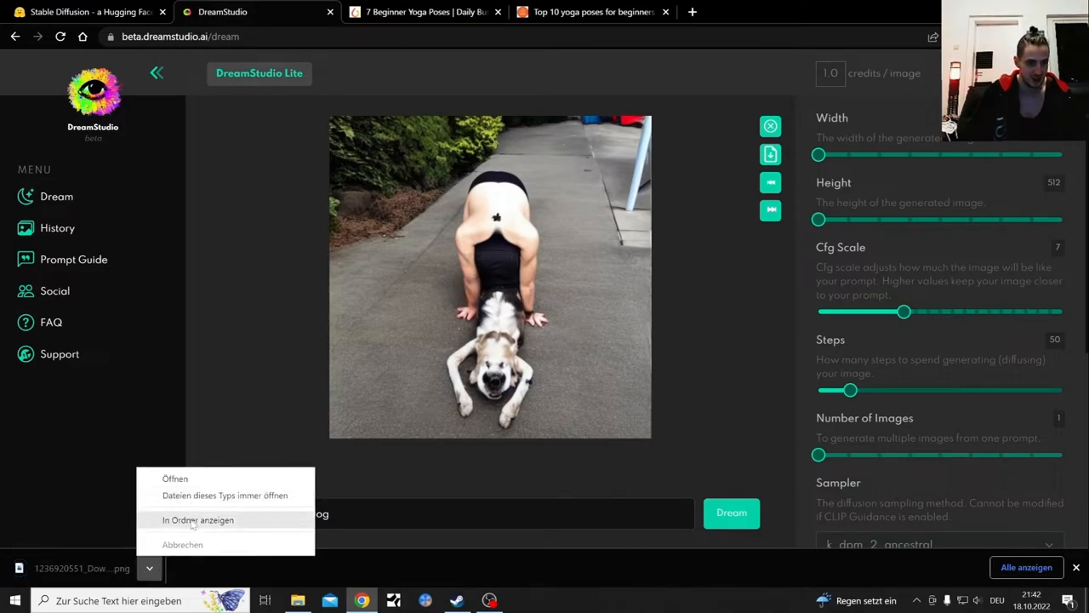
left_click(175, 479)
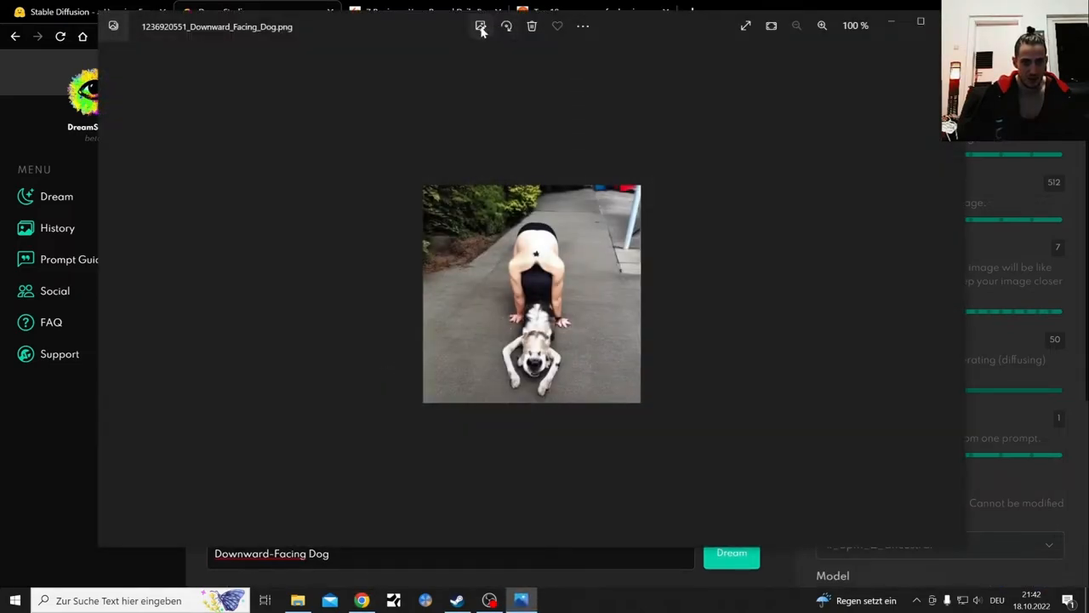
Inspect the image in Photos' crop editor, resize the window, then close Photos
left_click(480, 26)
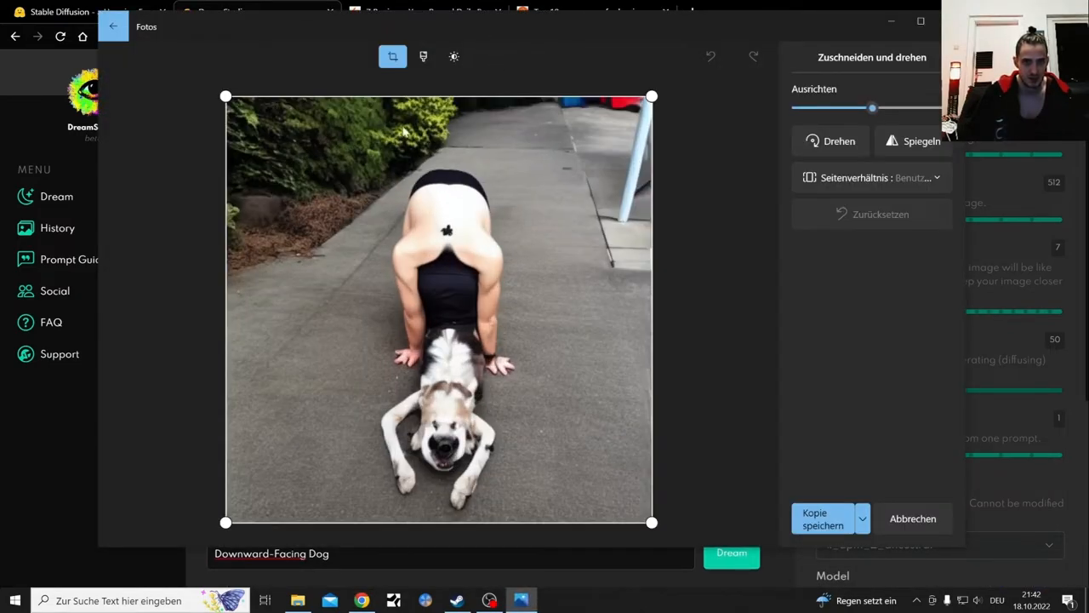
left_click_drag(961, 547, 1085, 585)
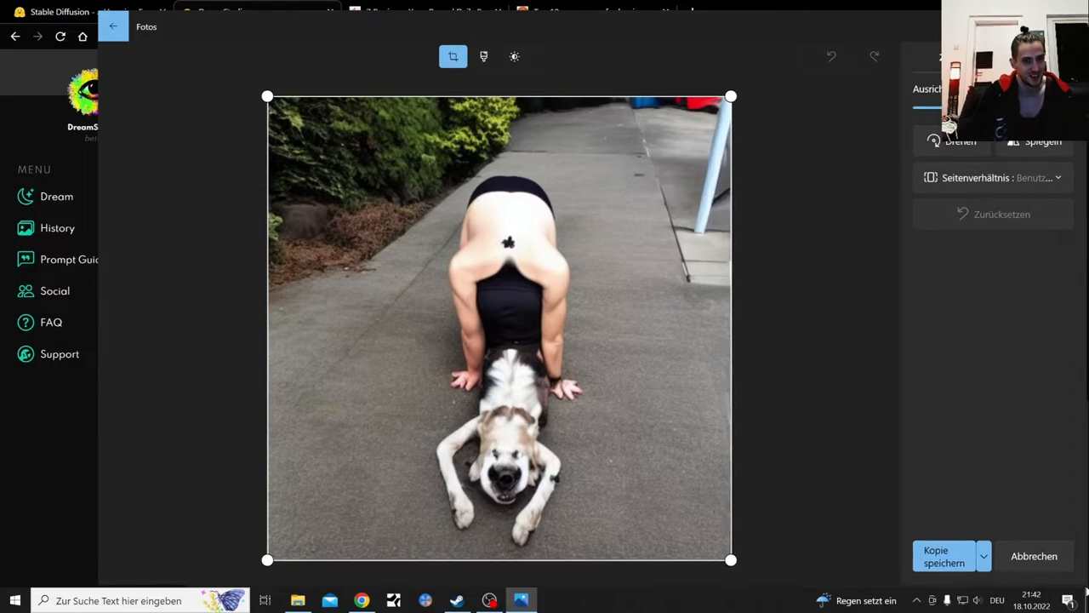
left_click_drag(1085, 586, 829, 558)
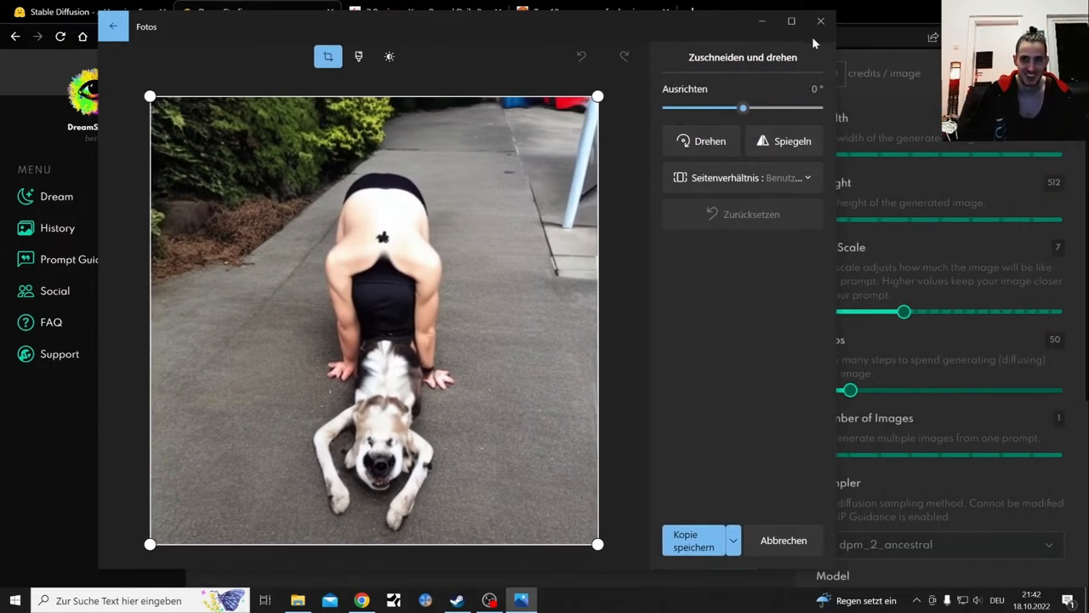
left_click(820, 20)
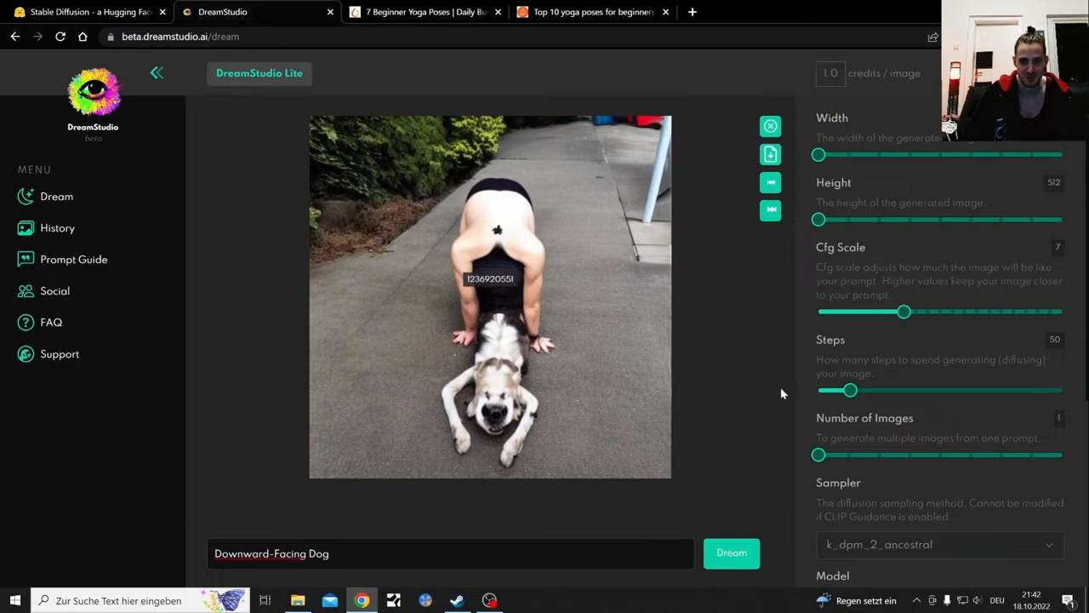
Set DreamStudio to two images, prefix the prompt with 'yoga', start dreaming and switch to Hugging Face
left_click_drag(819, 455, 850, 454)
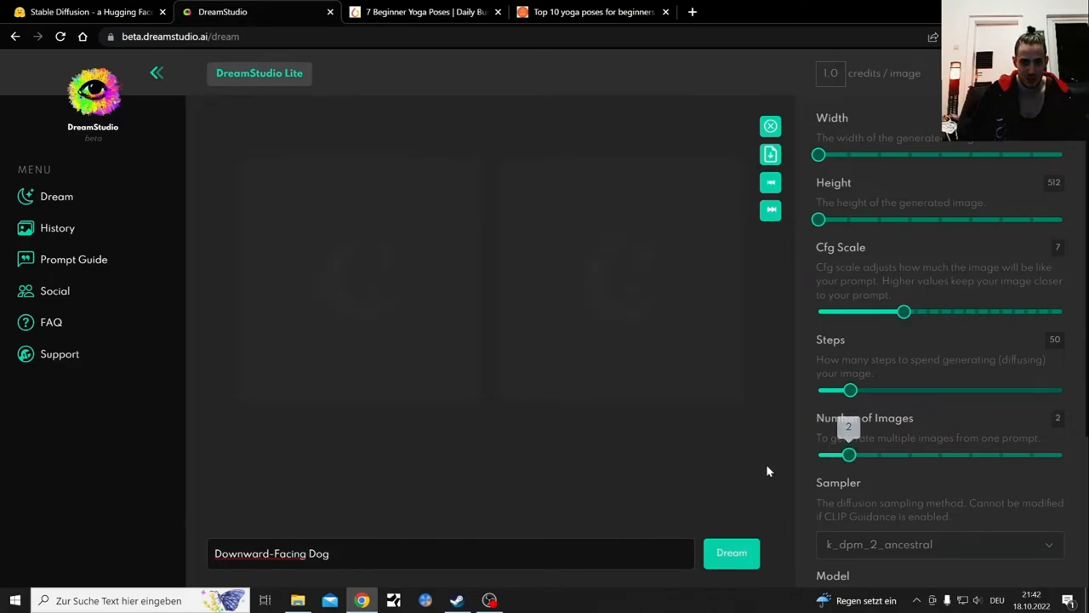
left_click(214, 554)
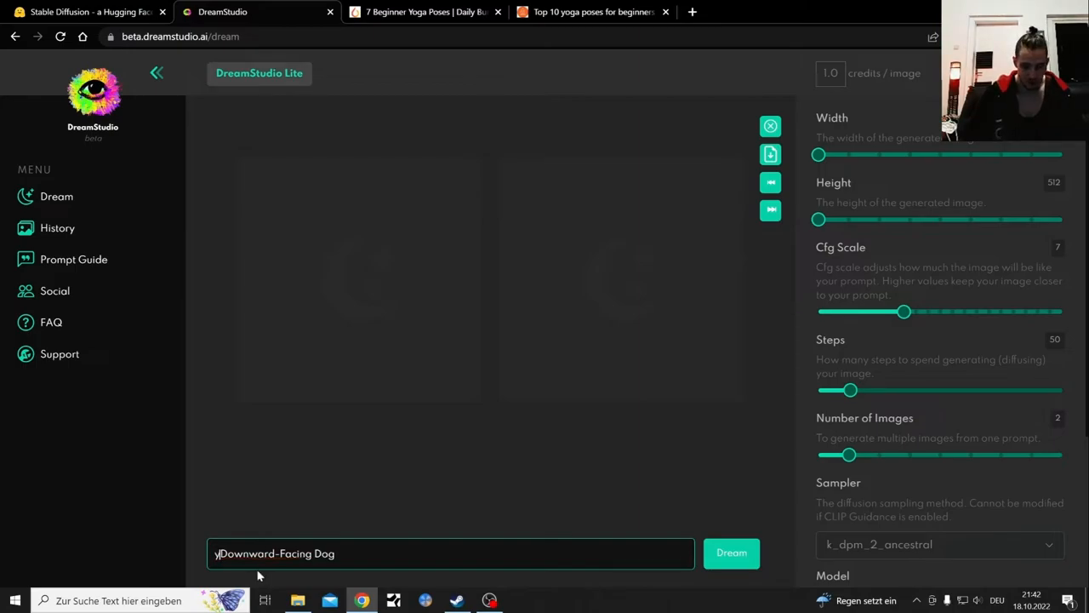
type("yoga")
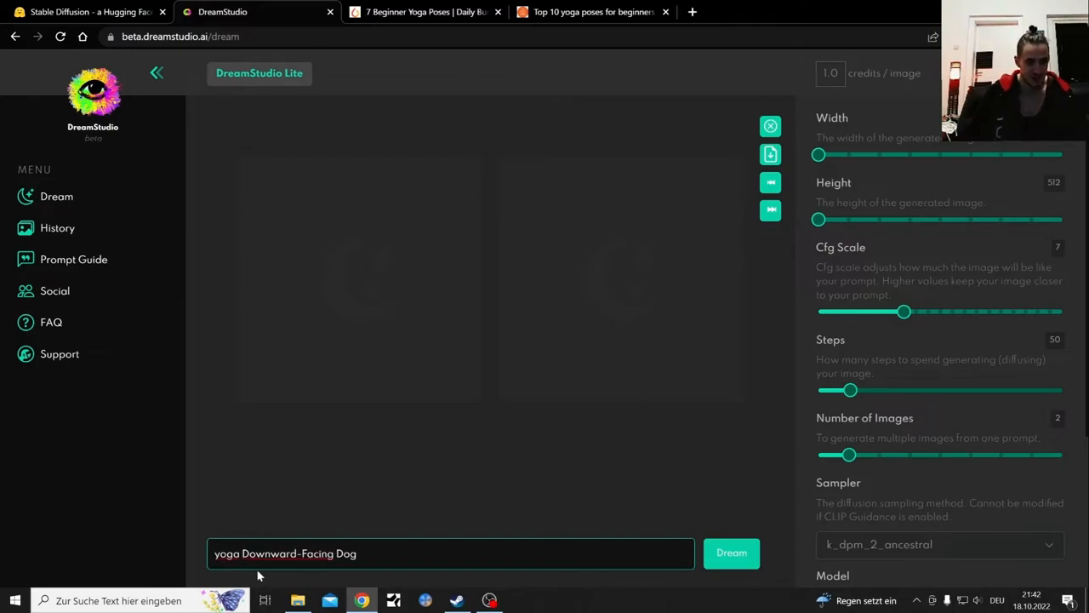
left_click(737, 555)
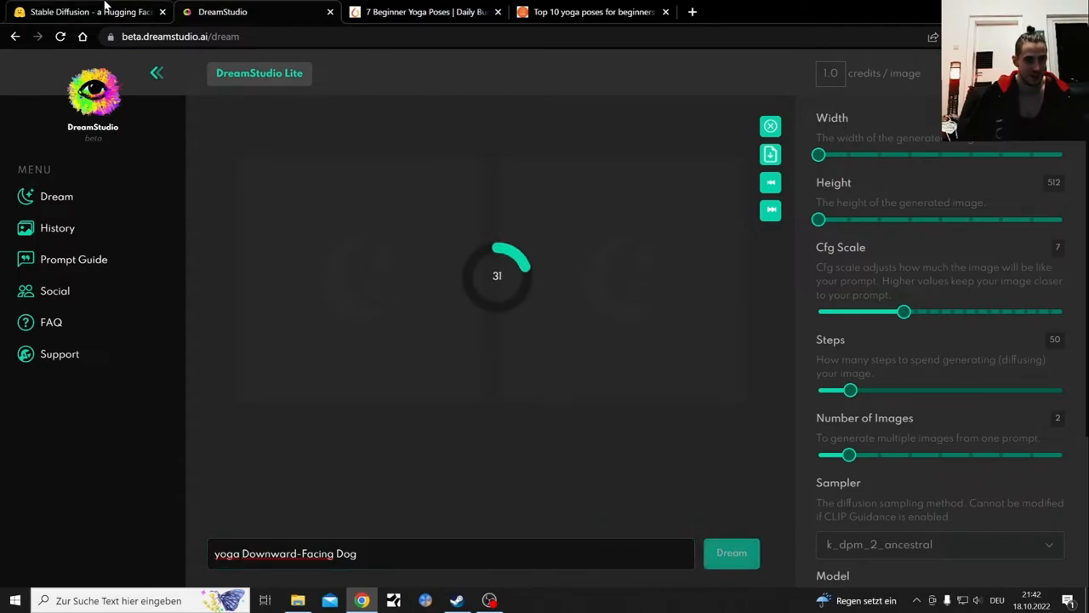
left_click(105, 8)
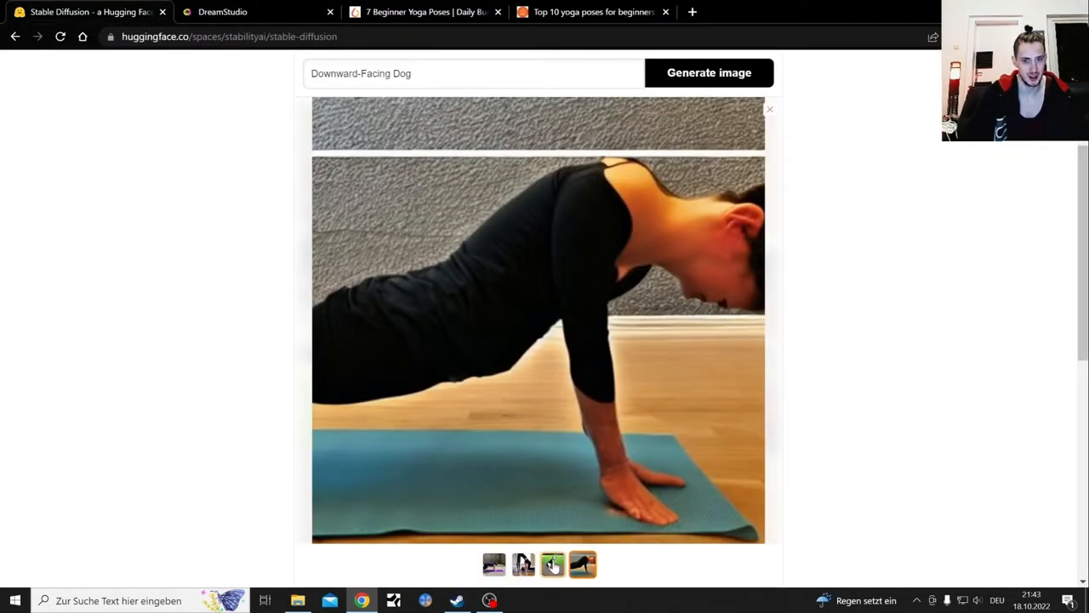
Preview the Hugging Face Downward-Facing Dog results enlarged, settling on the second image
left_click(552, 564)
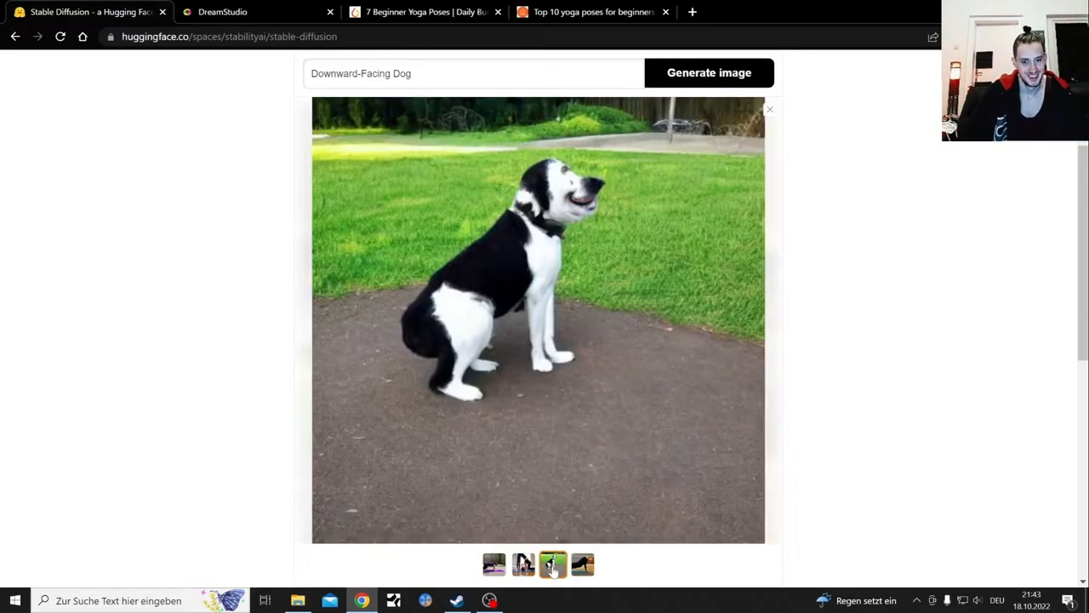
left_click(525, 564)
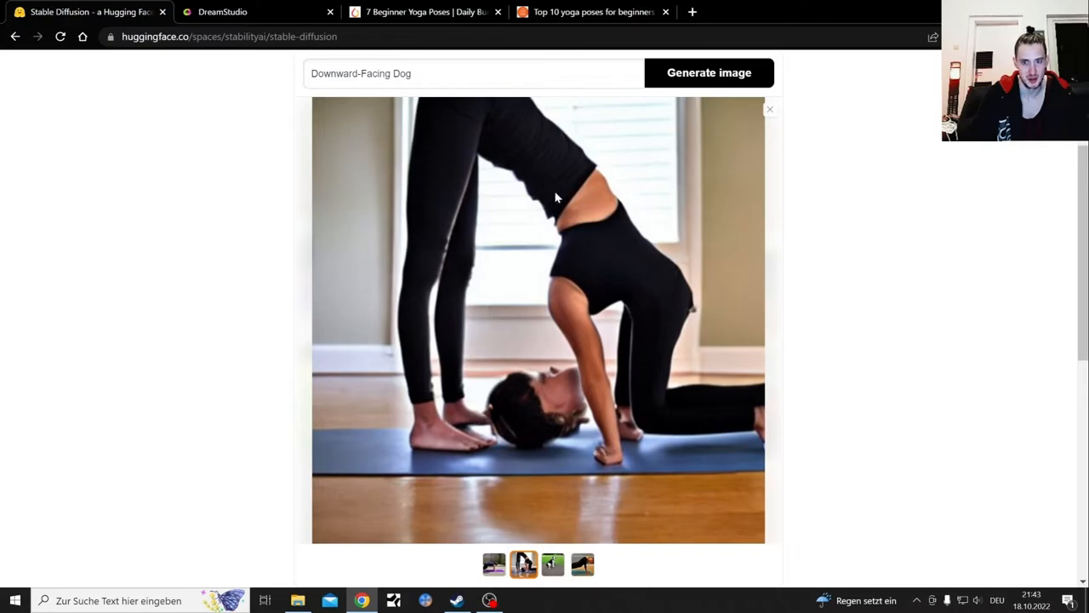
left_click(494, 565)
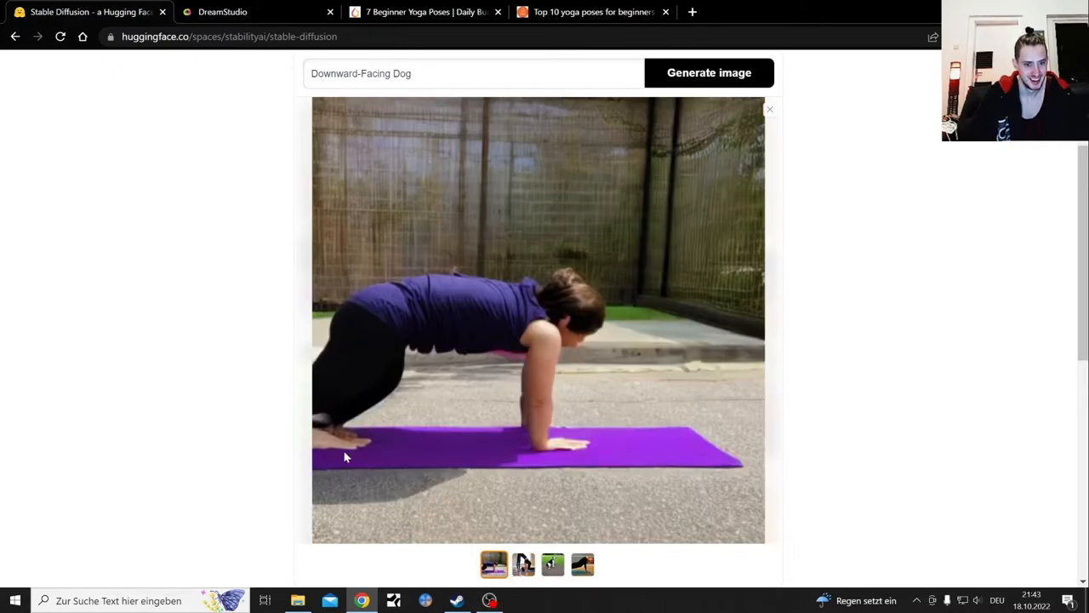
left_click(523, 564)
Save the second image into Bildschirmfotos as 'yogapose3Download.jpeg'
right_click(539, 330)
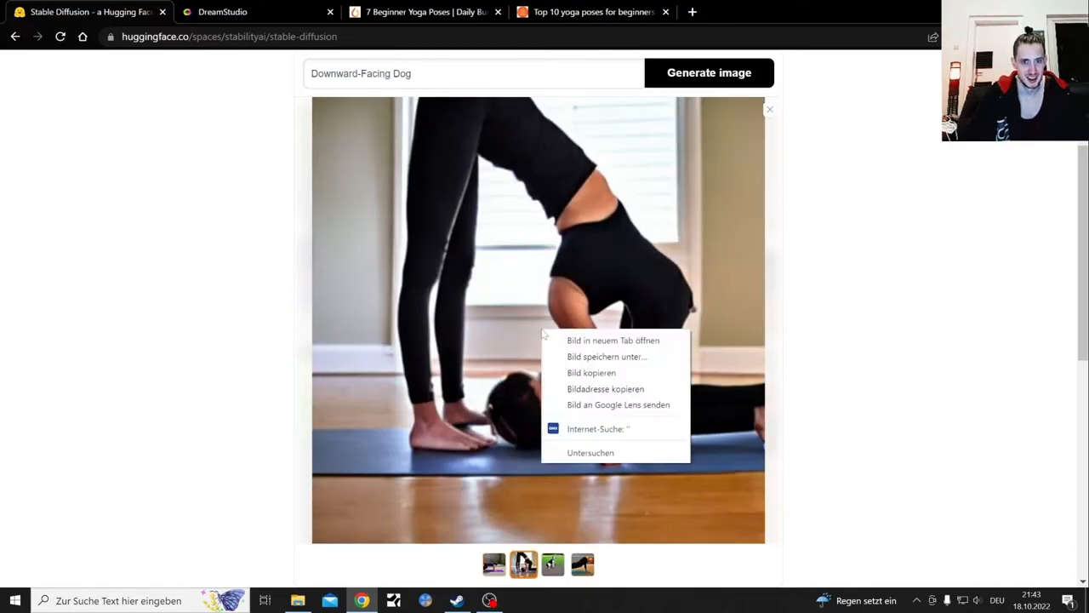
left_click(587, 364)
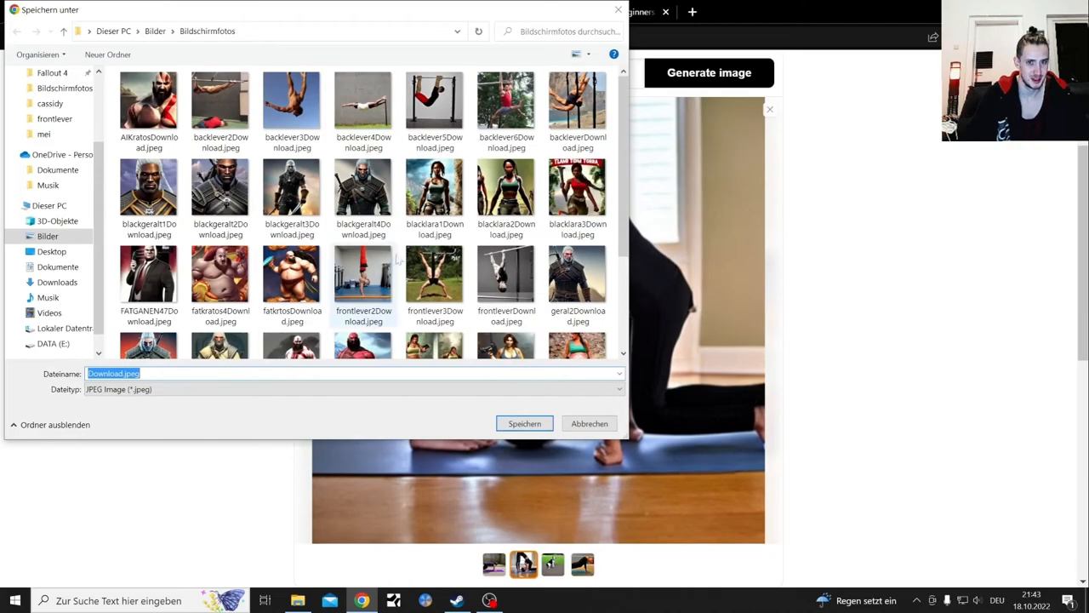
scroll(476, 272, "down", 2)
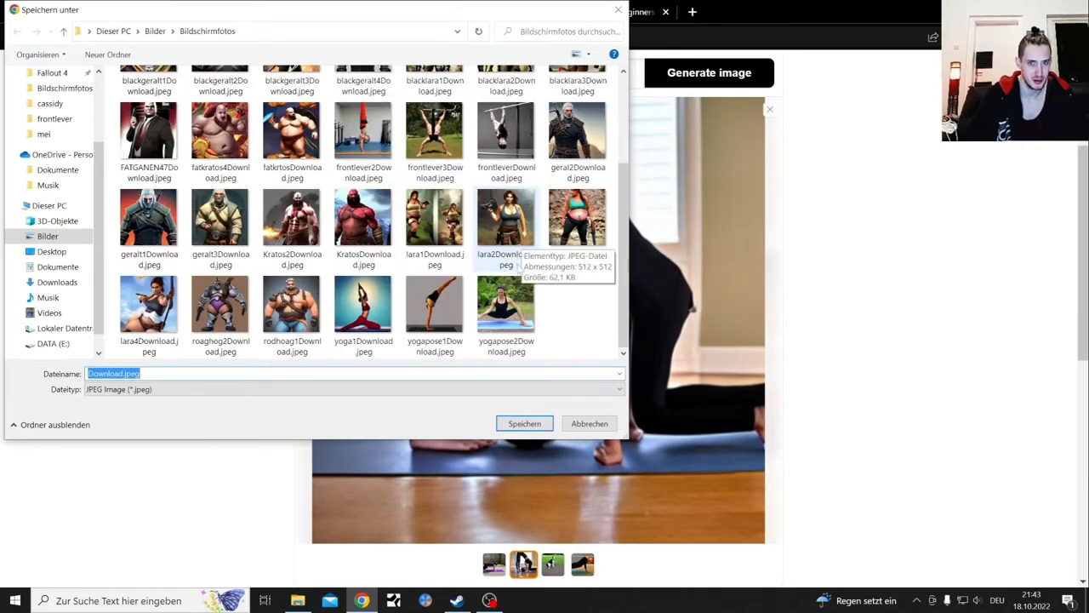
left_click(515, 330)
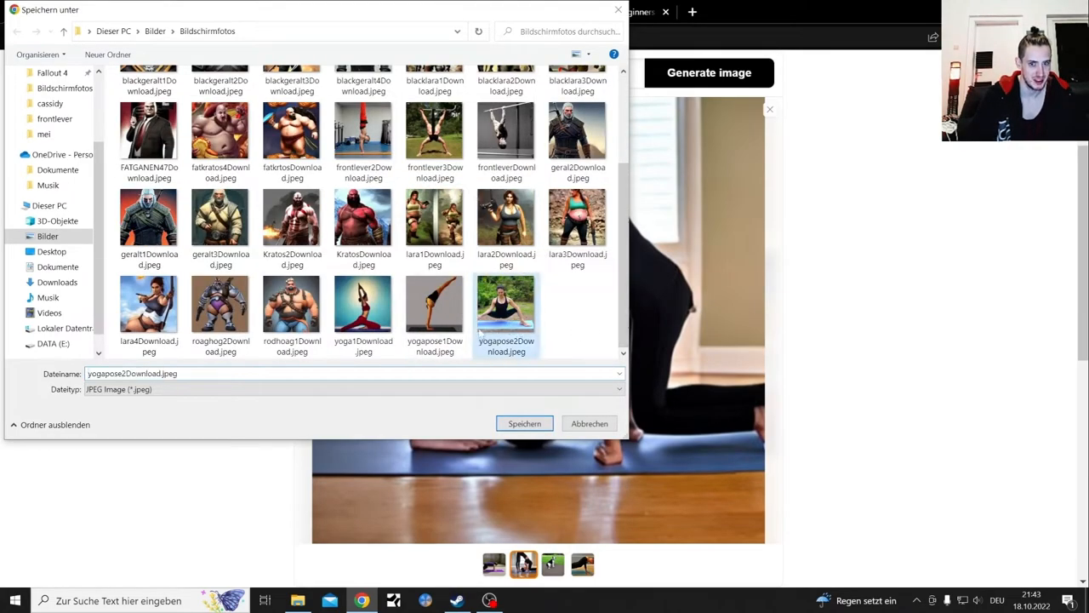
left_click(125, 372)
key("BackSpace")
type("3")
key("Return")
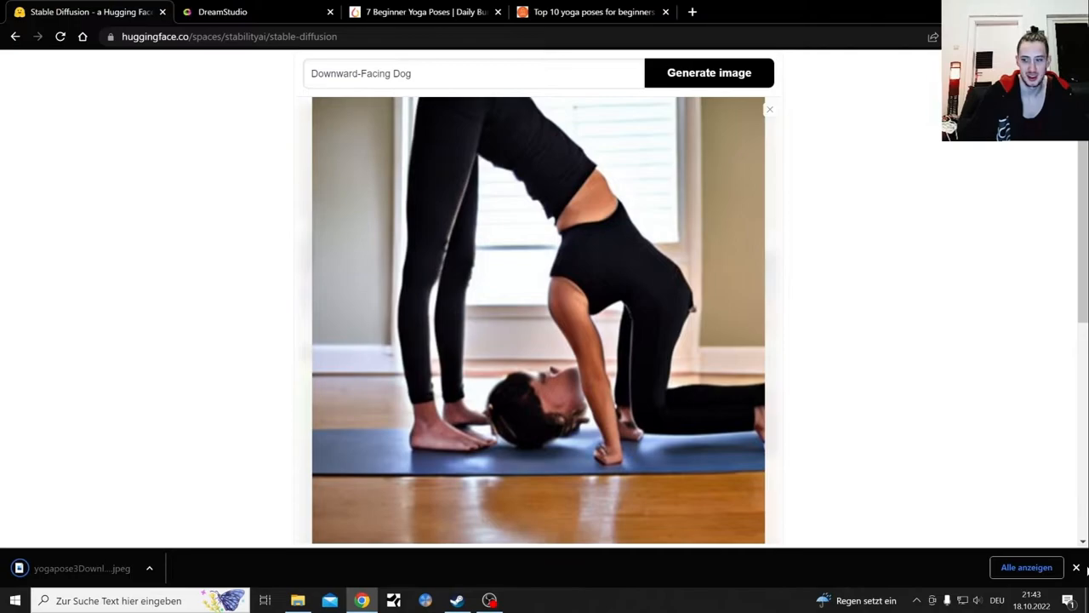
left_click(1075, 567)
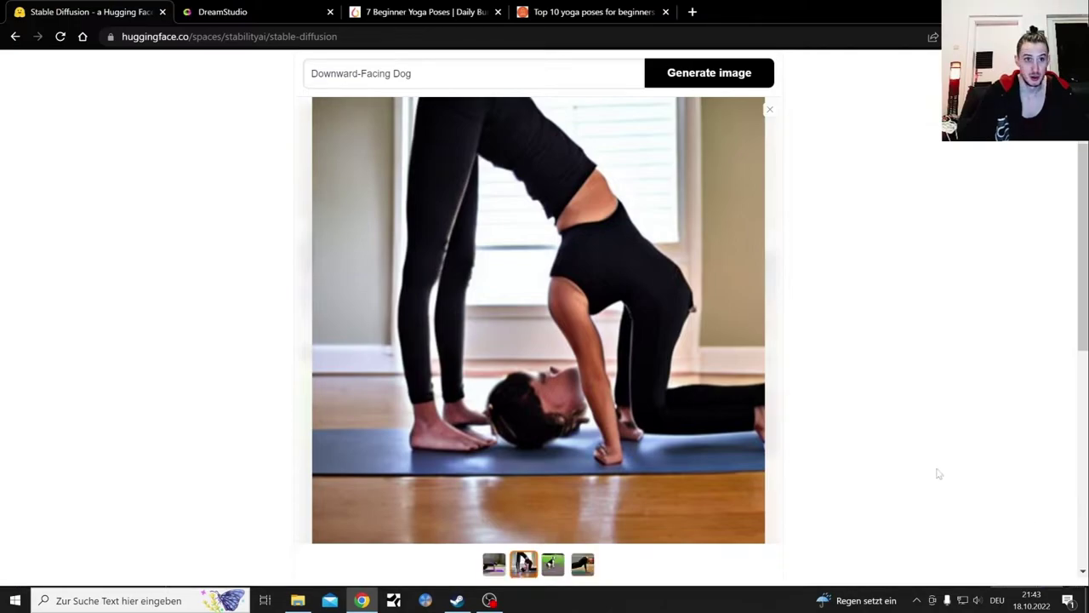
left_click(252, 9)
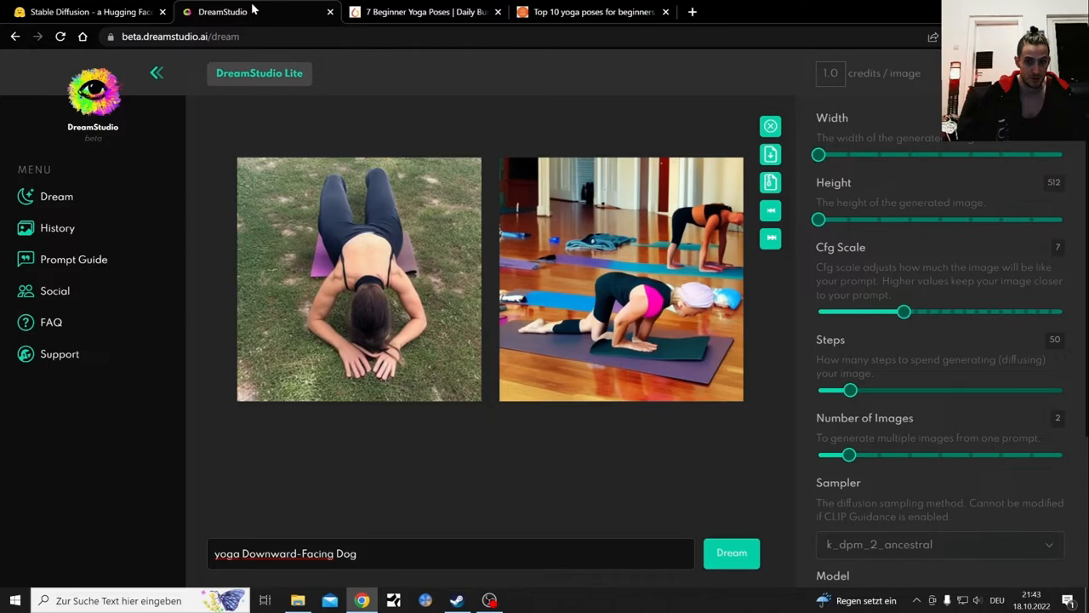
left_click(702, 344)
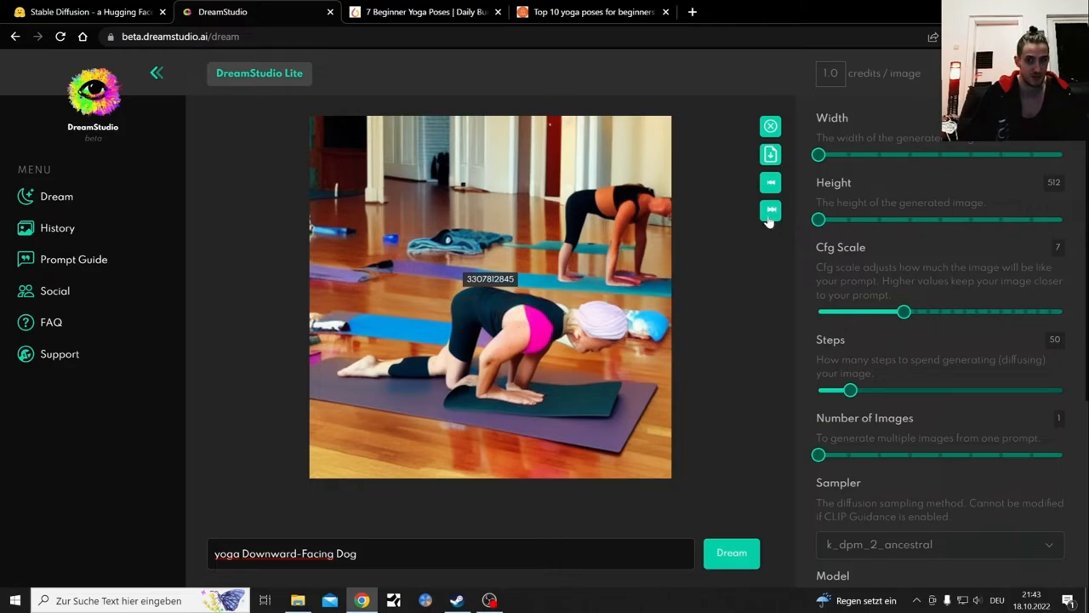
left_click(771, 183)
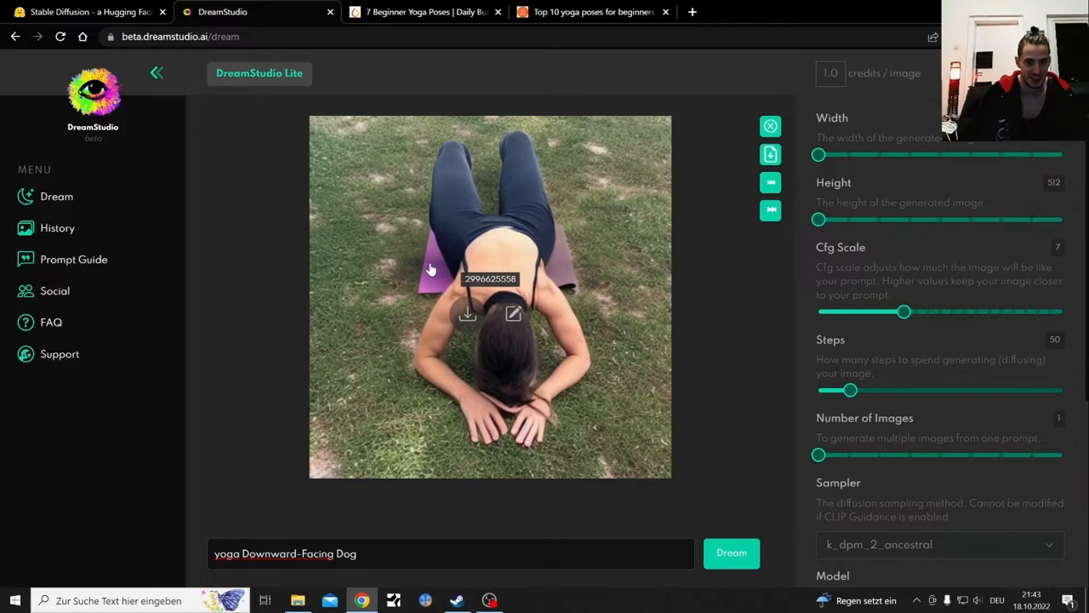
left_click(771, 182)
Replace the Hugging Face prompt with 'Downward-Facing Dog yoga' and submit it, hitting the busy error
left_click(102, 6)
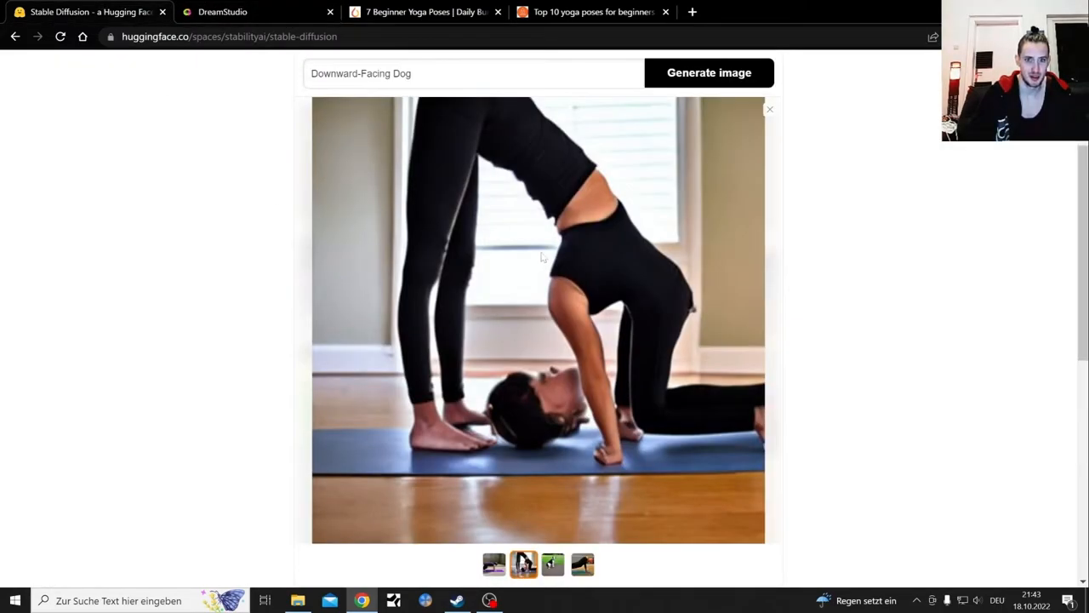
scroll(542, 256, "up", 1)
key("ctrl+a")
key("ctrl+c")
key("BackSpace")
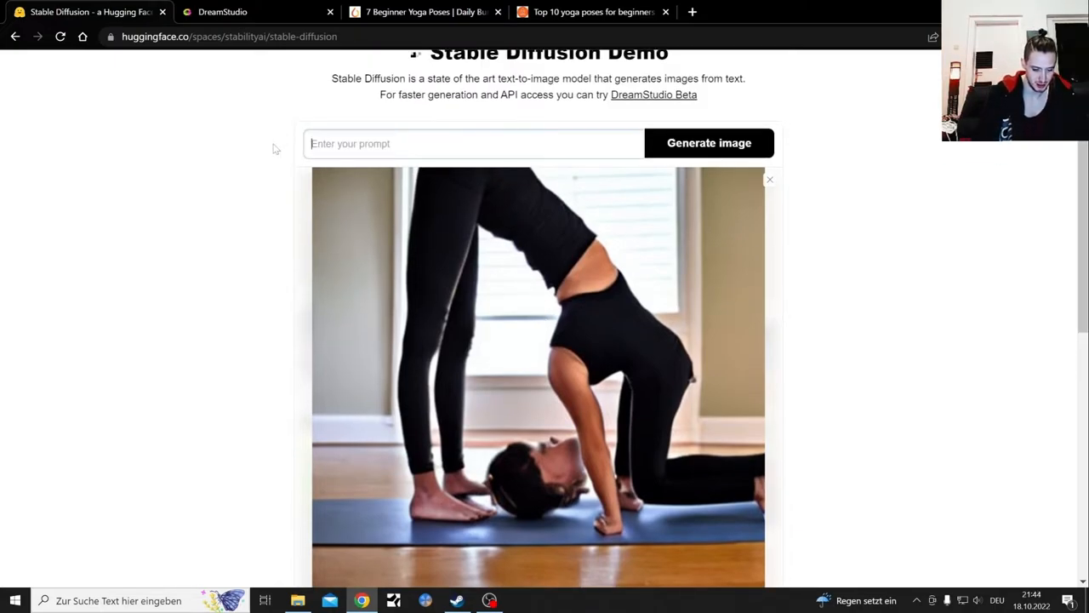
key("ctrl+v")
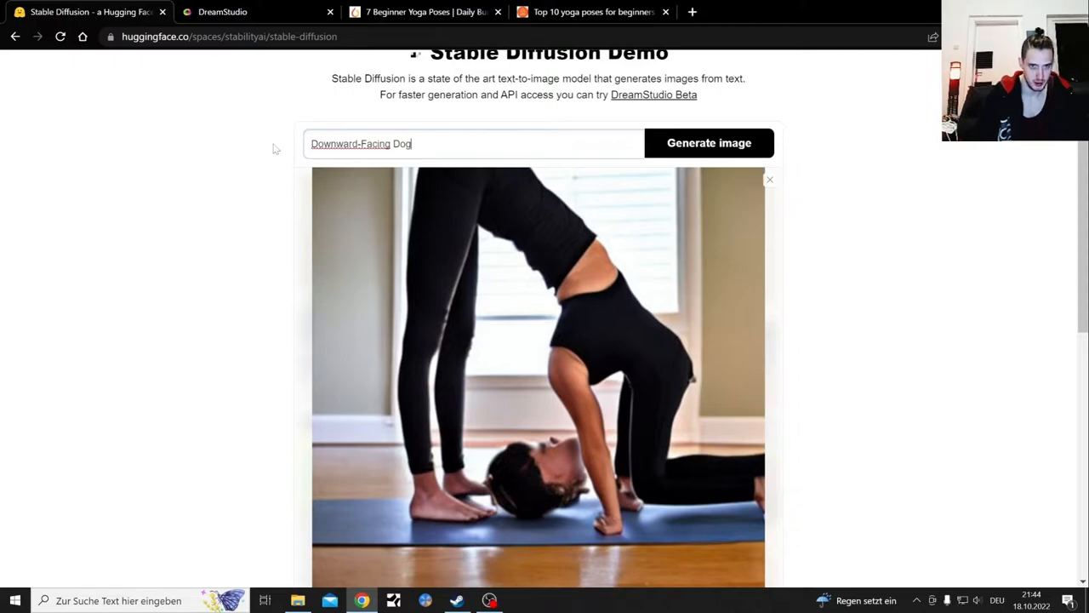
type(" yoga")
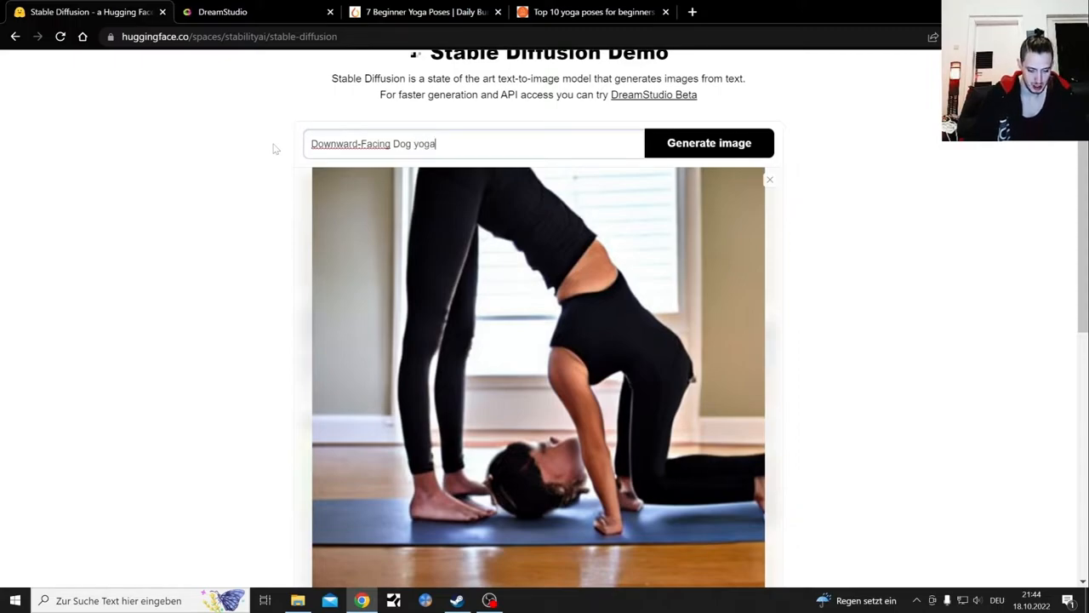
key("Return")
Copy the prompt, reload the demo, paste 'yoga Downward-Facing Dog' and generate four images
left_click_drag(435, 144, 311, 144)
right_click(311, 145)
left_click(406, 199)
scroll(406, 199, "up", 2)
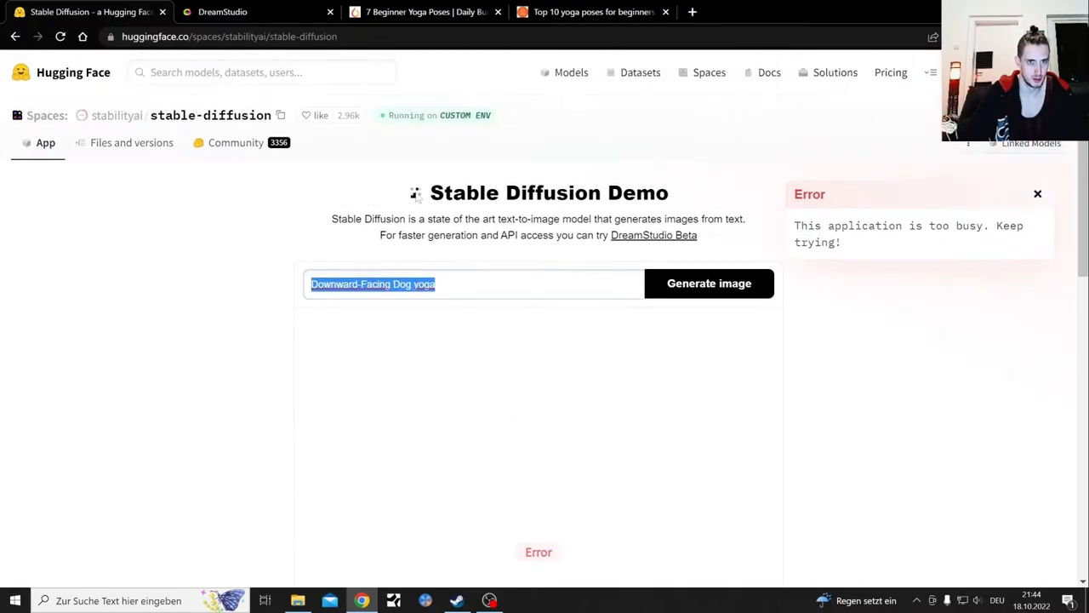
key("F5")
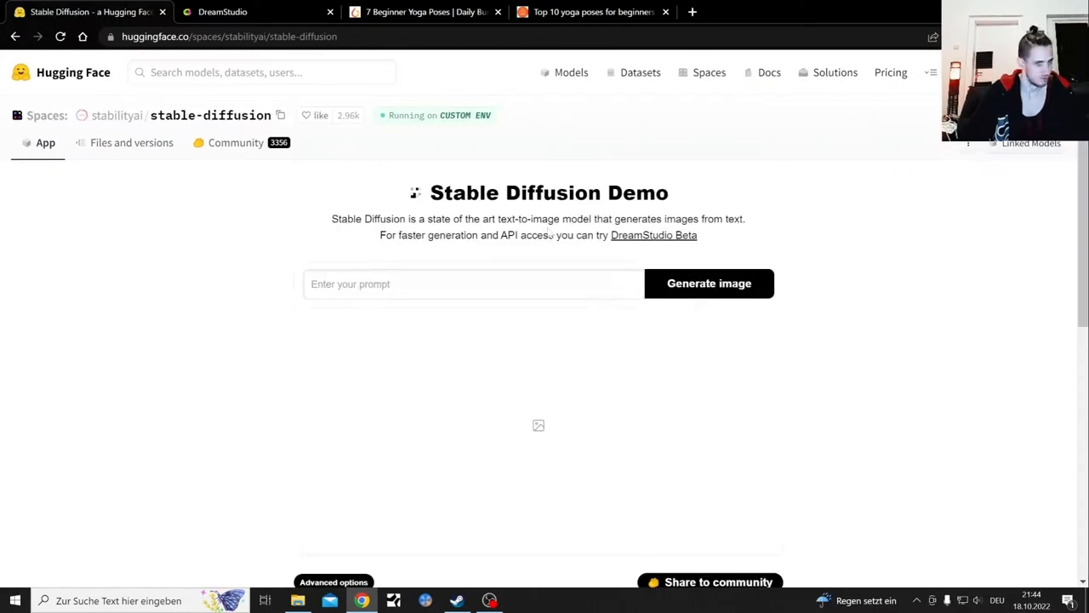
right_click(502, 284)
left_click(553, 393)
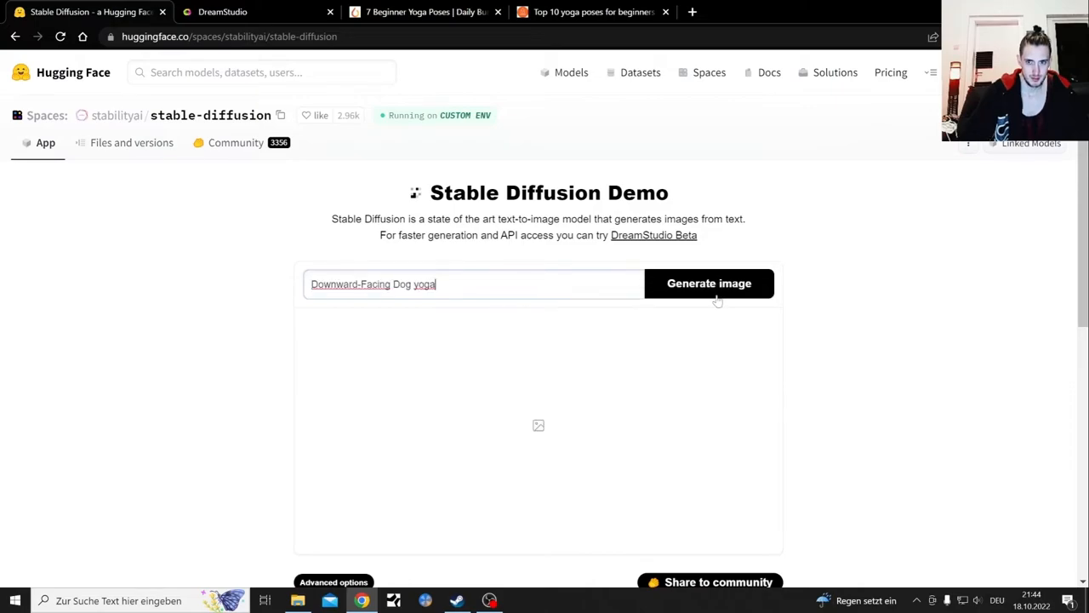
left_click(719, 283)
left_click(700, 289)
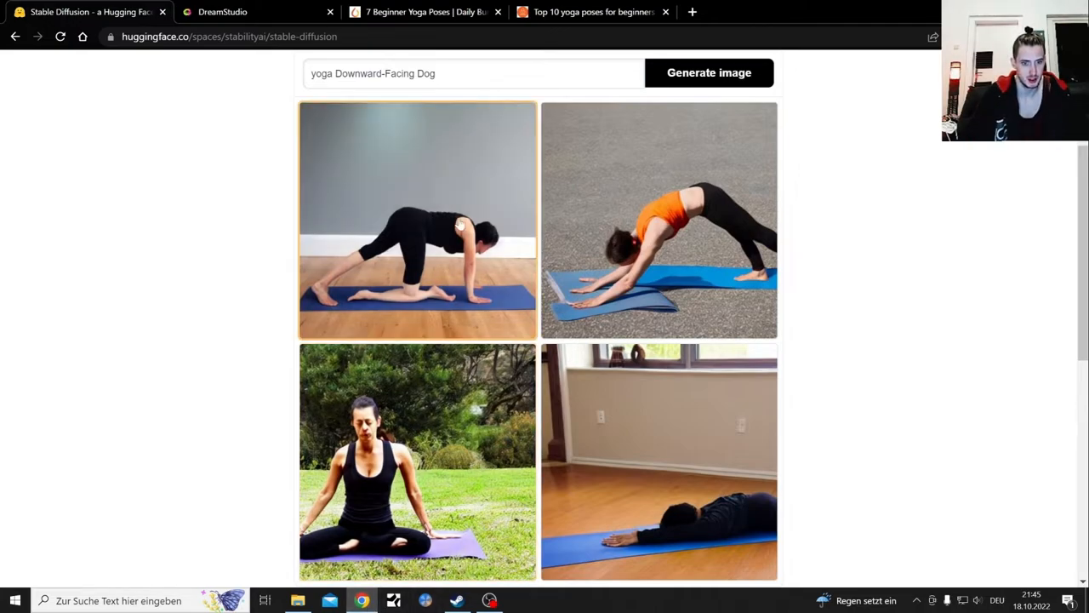
Step through the four yoga Downward-Facing Dog results enlarged one by one
left_click(459, 223)
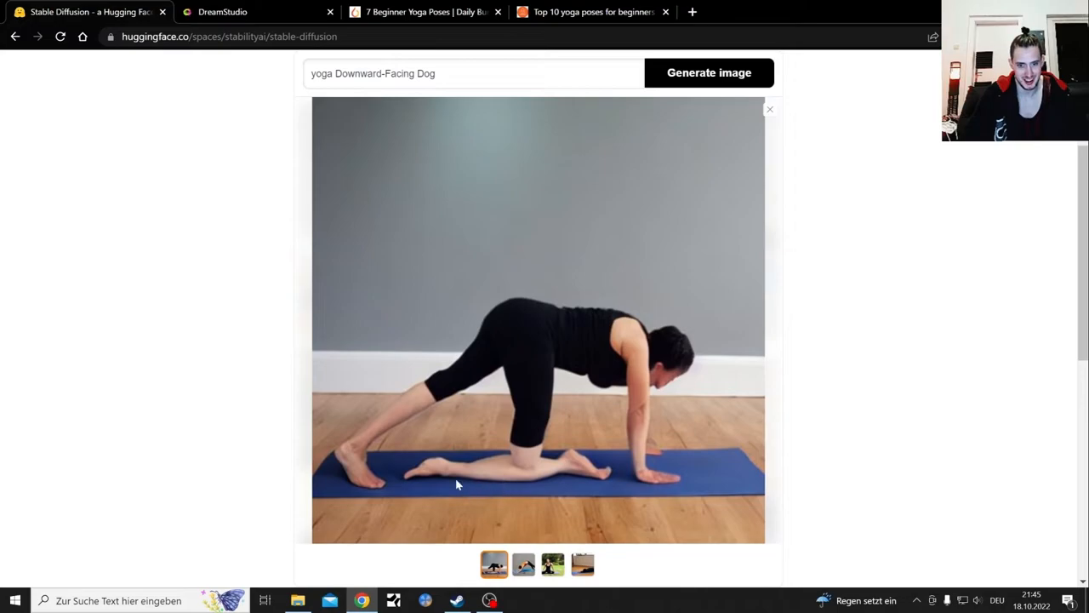
left_click(552, 564)
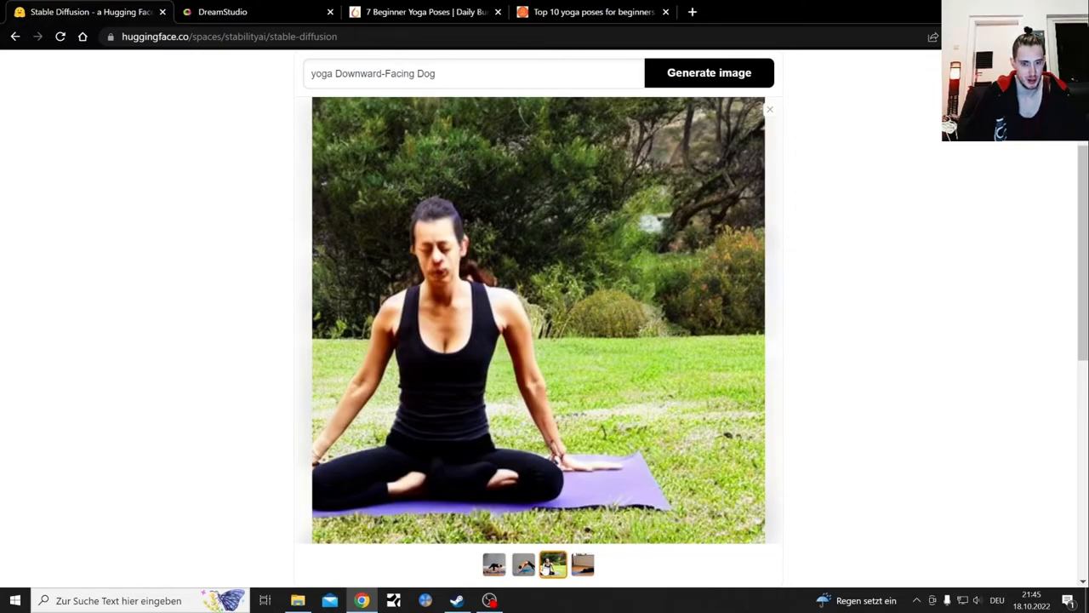
left_click(523, 564)
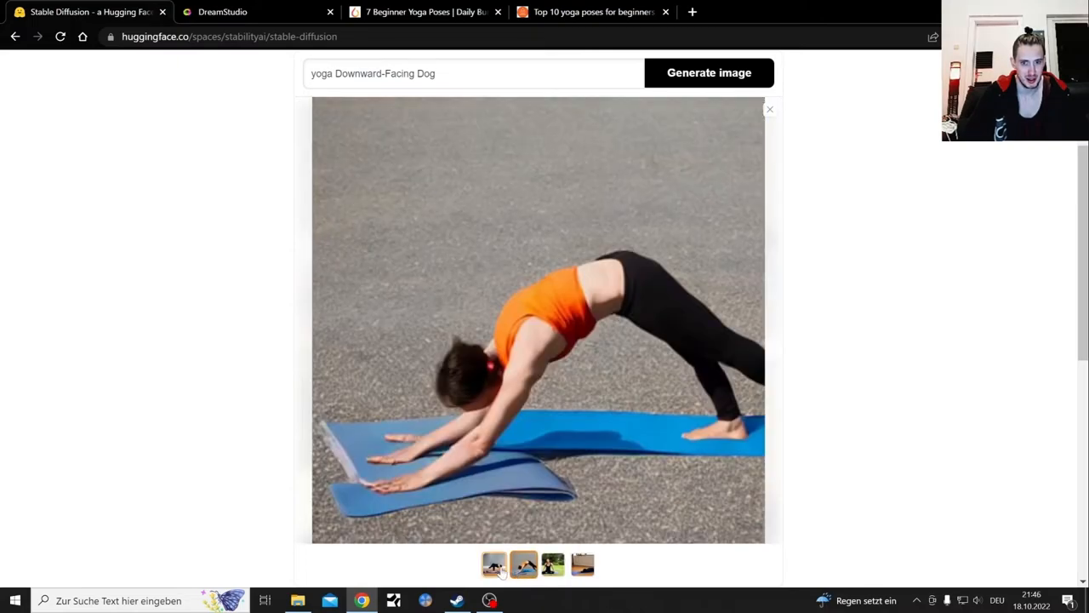
left_click(494, 564)
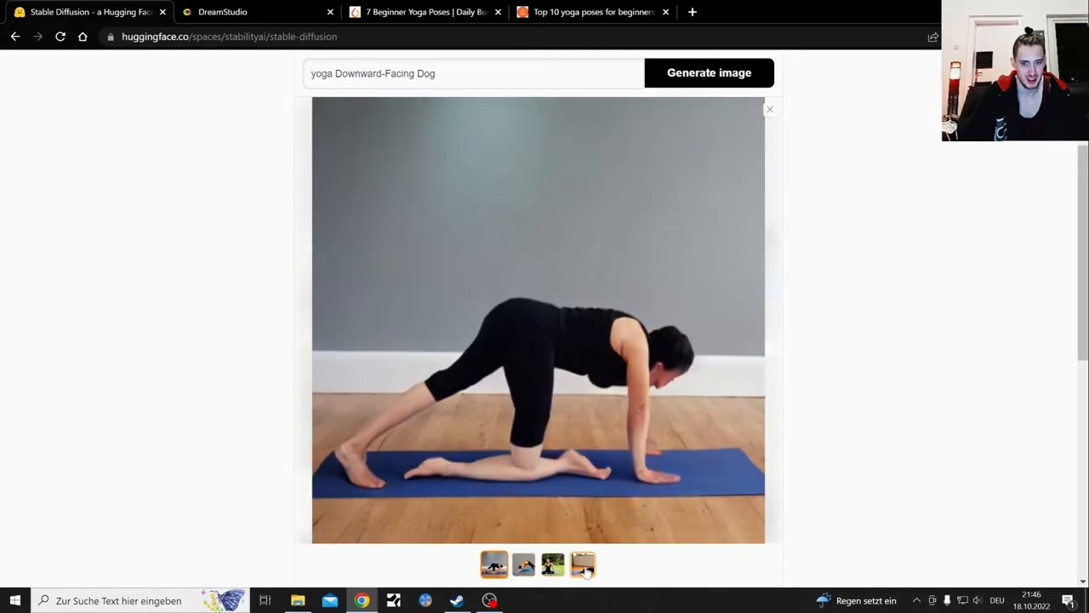
left_click(586, 573)
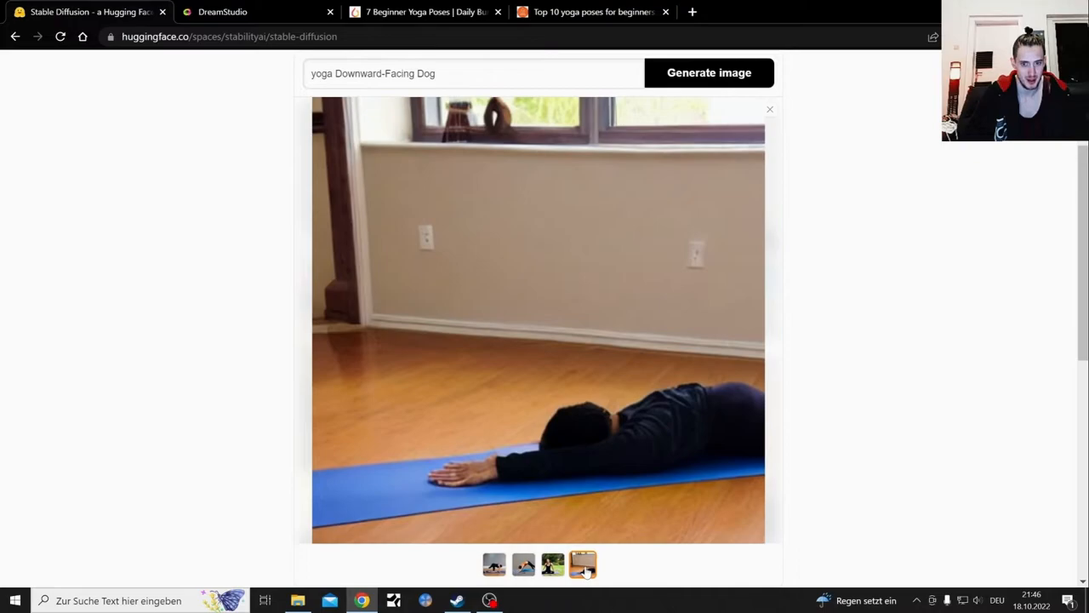
left_click(552, 564)
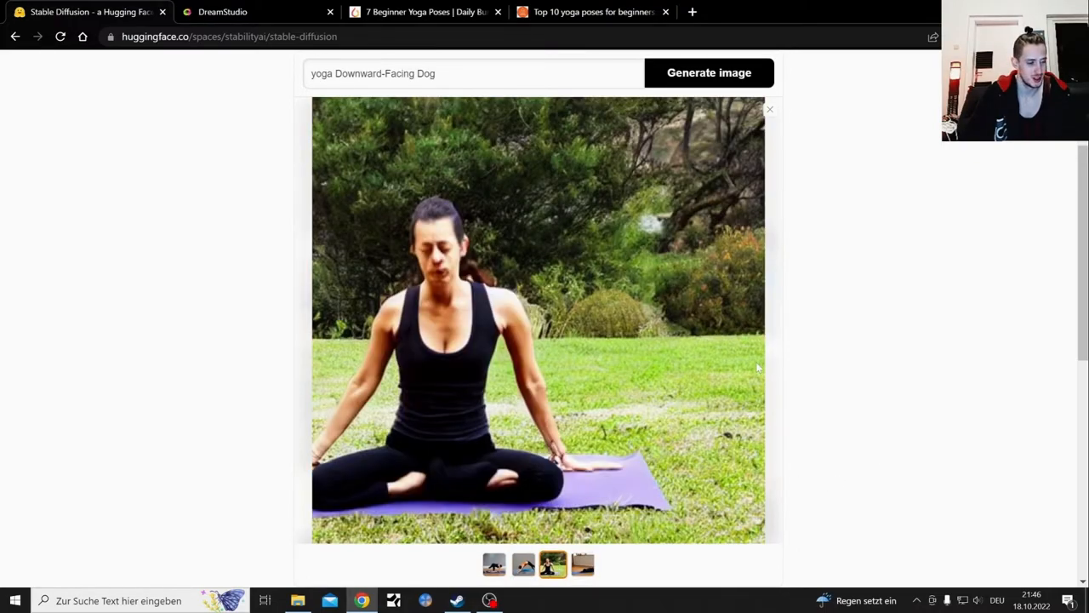
Replace the prompt with 'yoga Bridge Pose' and start generating images
left_click_drag(438, 74, 290, 83)
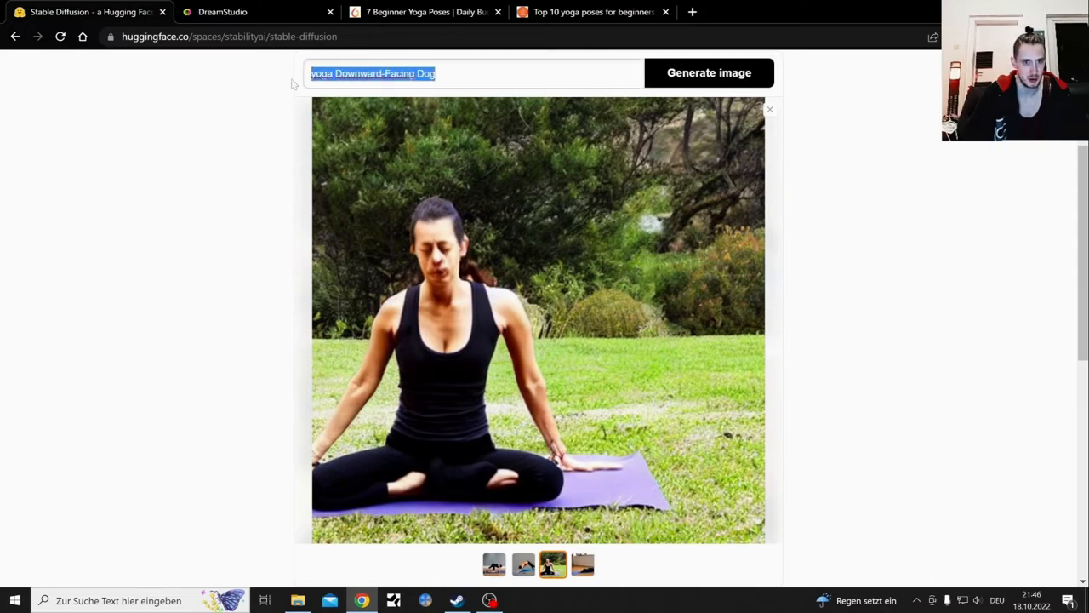
key("BackSpace")
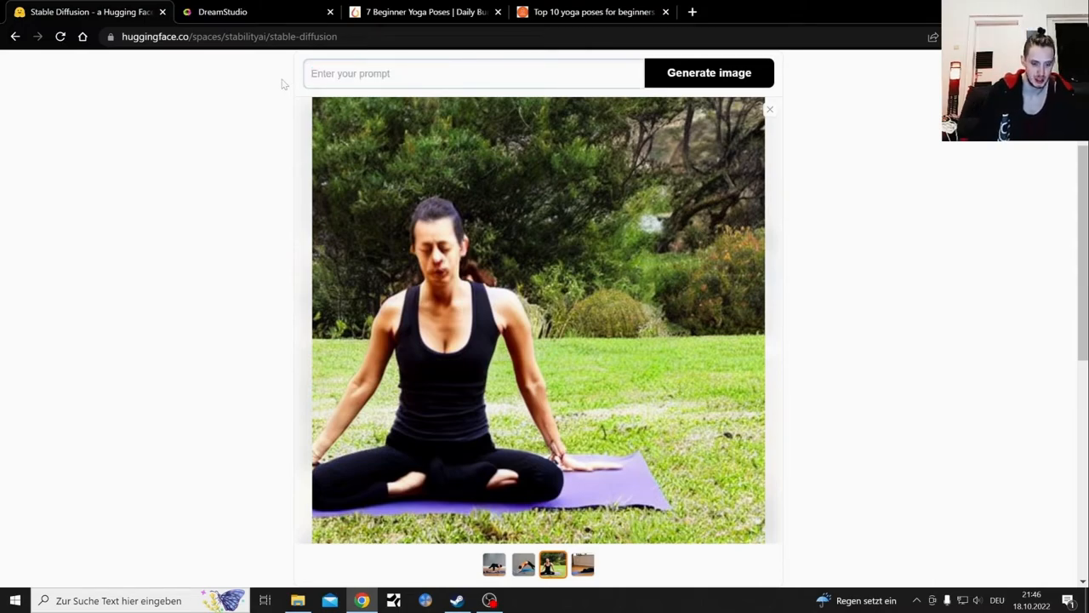
type("yoga Bridge Pose")
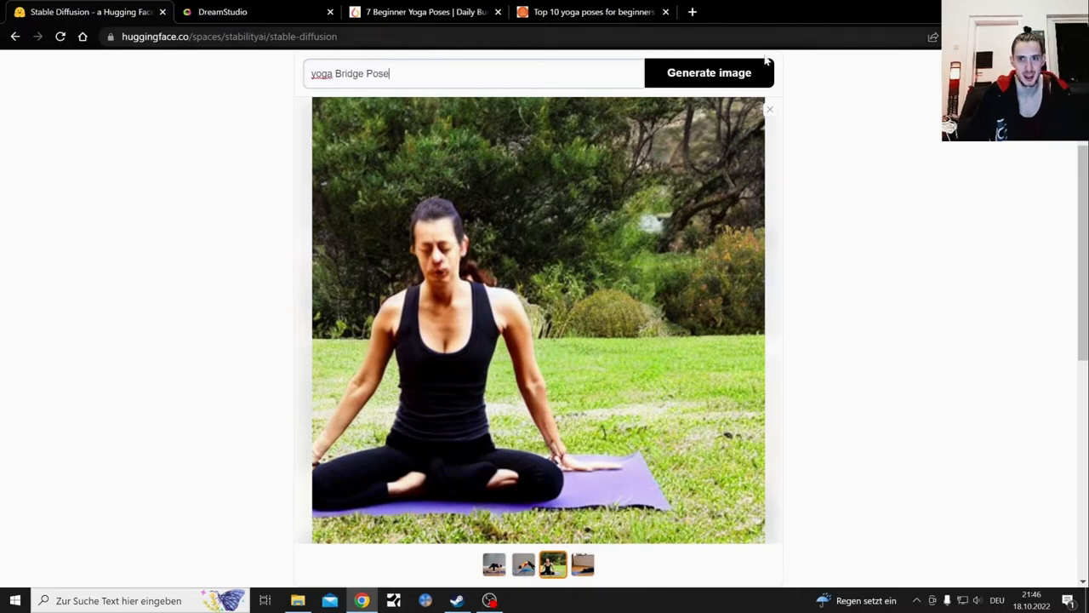
left_click(724, 75)
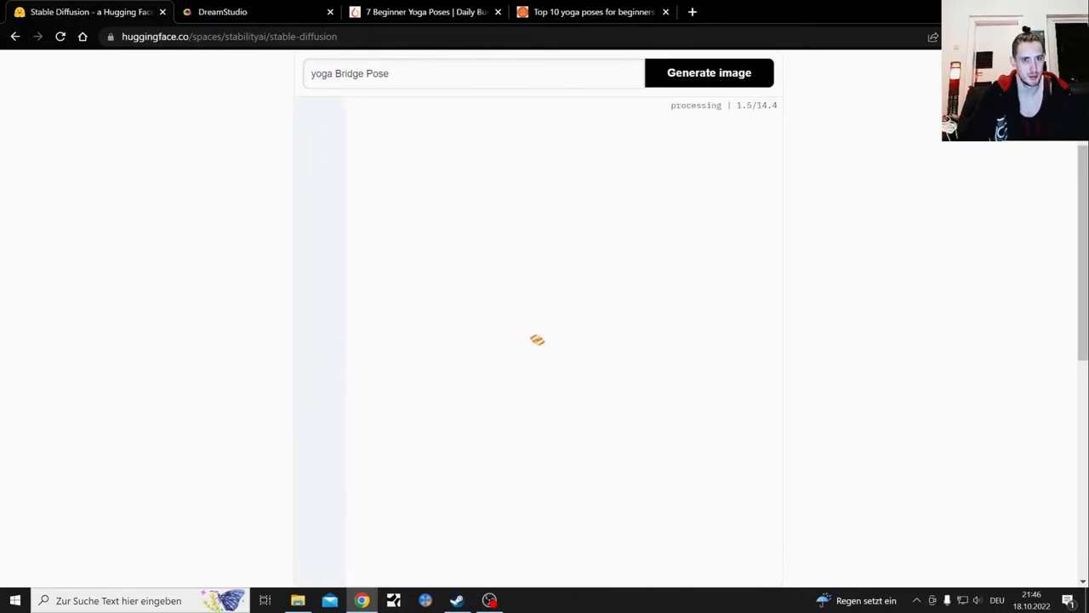
Check the Bridge Pose reference on the Daily Burn and Top 10 tabs, then view DreamStudio's Bridge Pose results
left_click(387, 12)
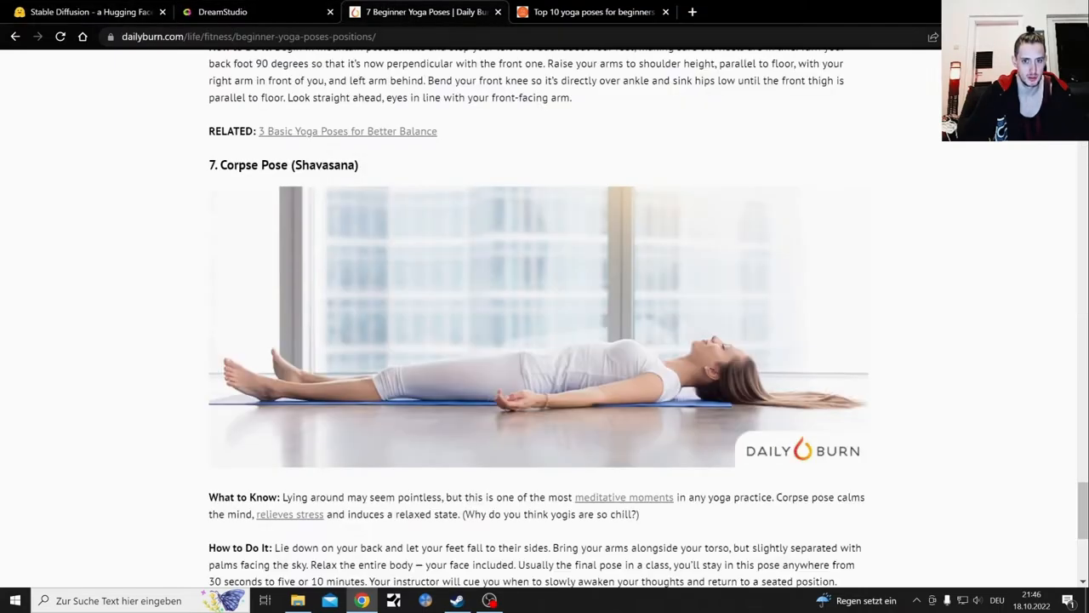
left_click(578, 12)
left_click(426, 12)
left_click(593, 6)
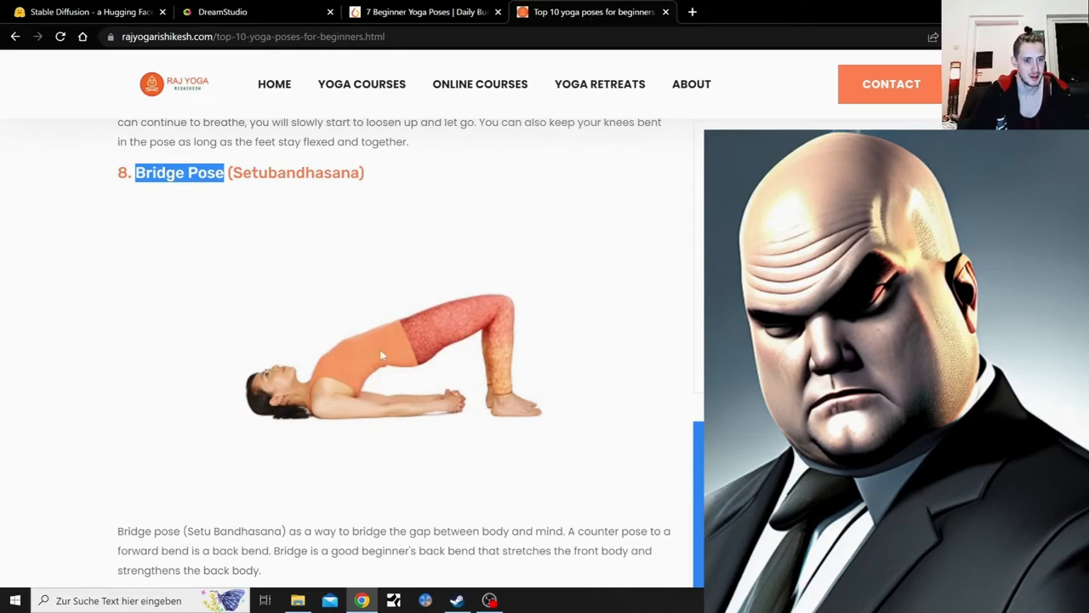
left_click(247, 12)
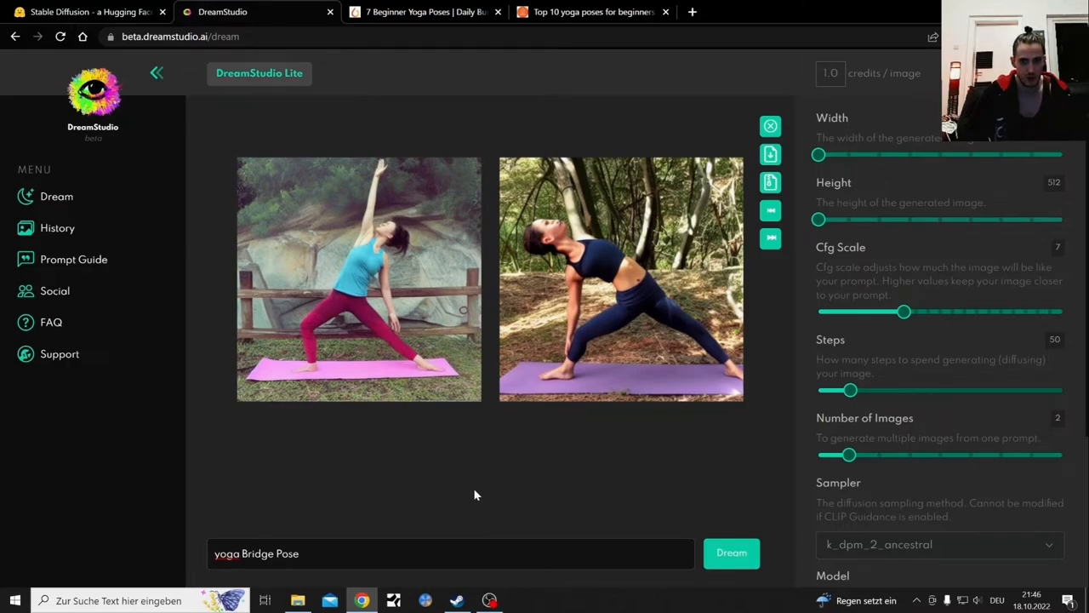
mouse_move(621, 281)
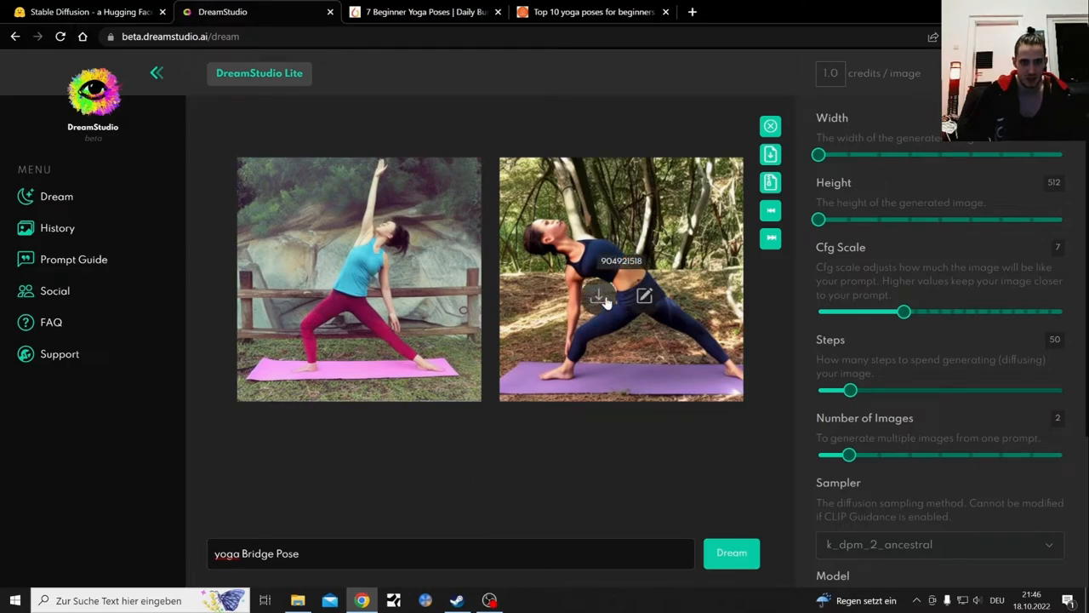
Cancel saving DreamStudio's right Bridge Pose image, view it in the editor, then return to Hugging Face's results
left_click(599, 296)
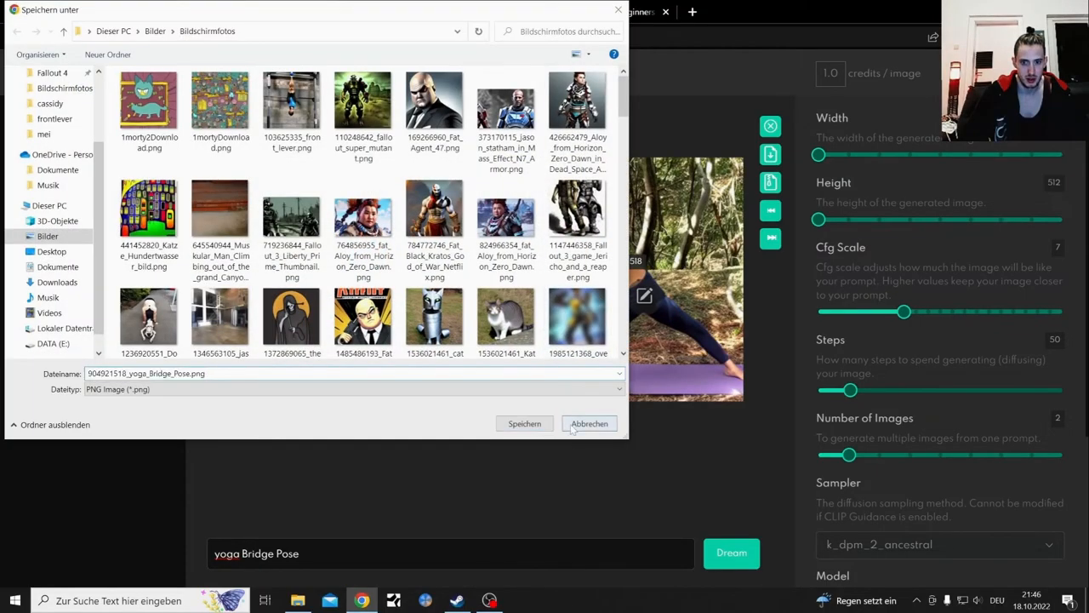
left_click(524, 423)
left_click(644, 296)
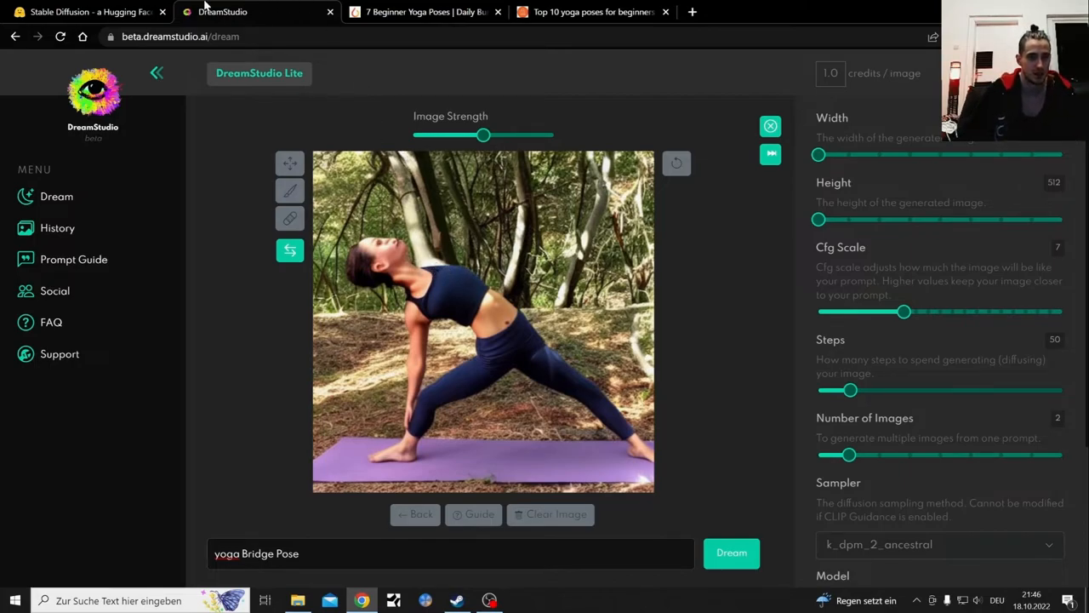
left_click(75, 7)
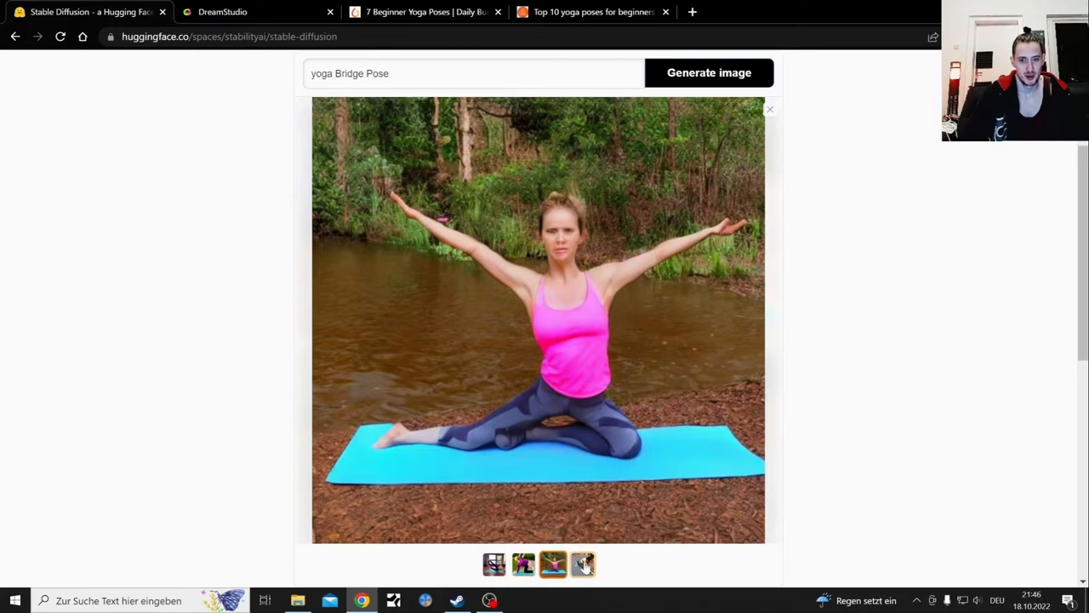
View each of Hugging Face's four yoga Bridge Pose results enlarged, ending on the fourth
left_click(583, 568)
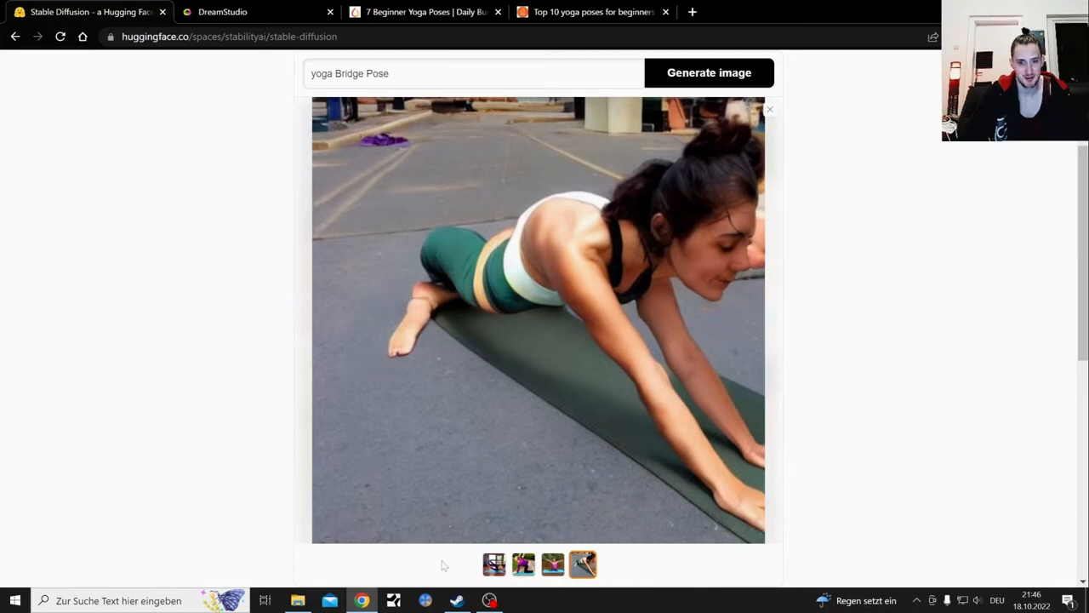
left_click(522, 565)
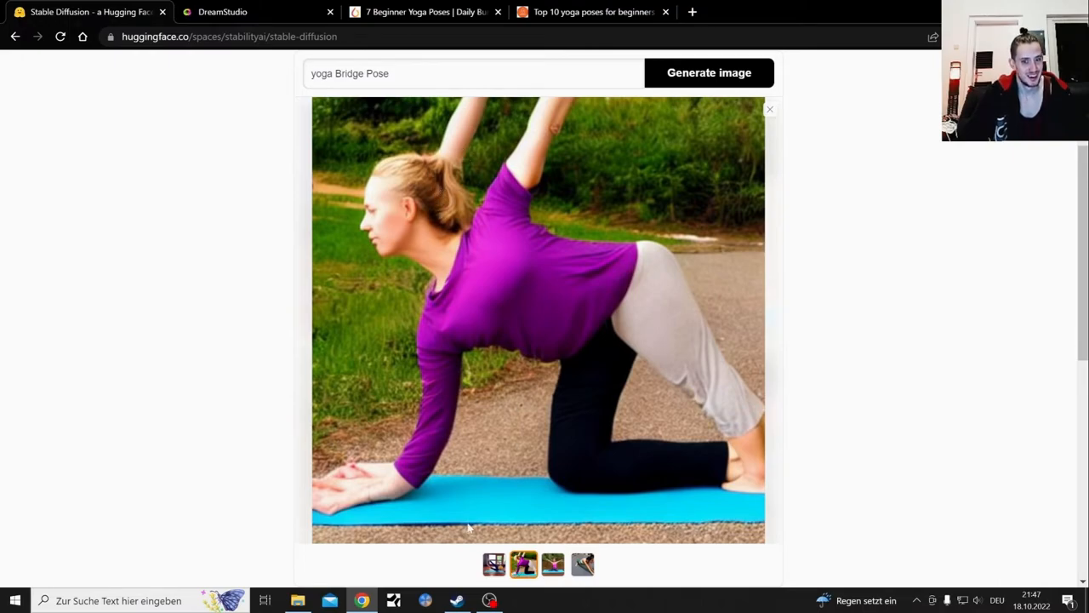
left_click(494, 565)
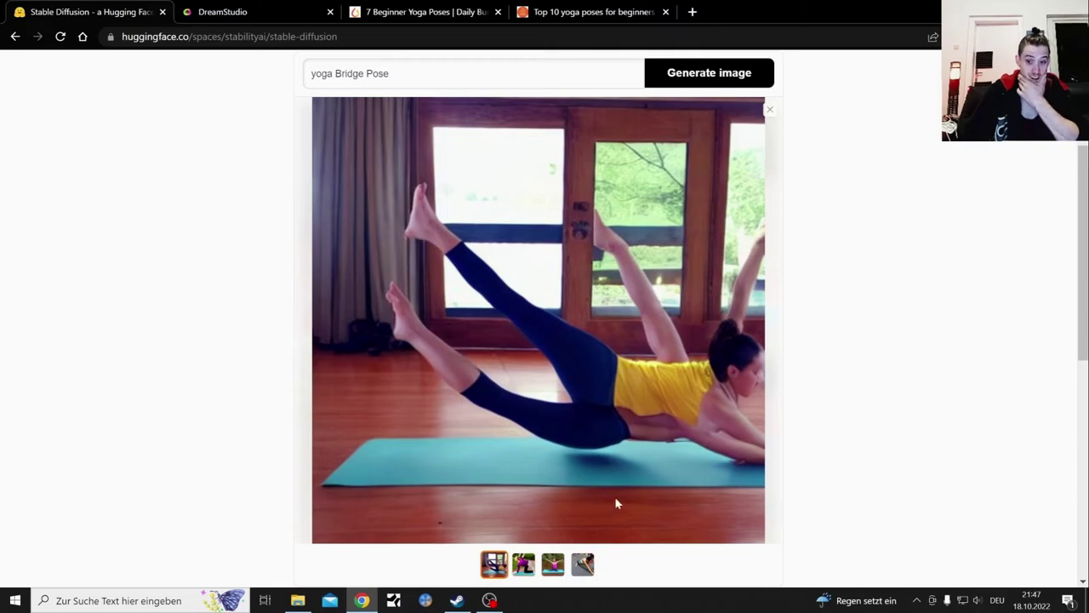
left_click(523, 564)
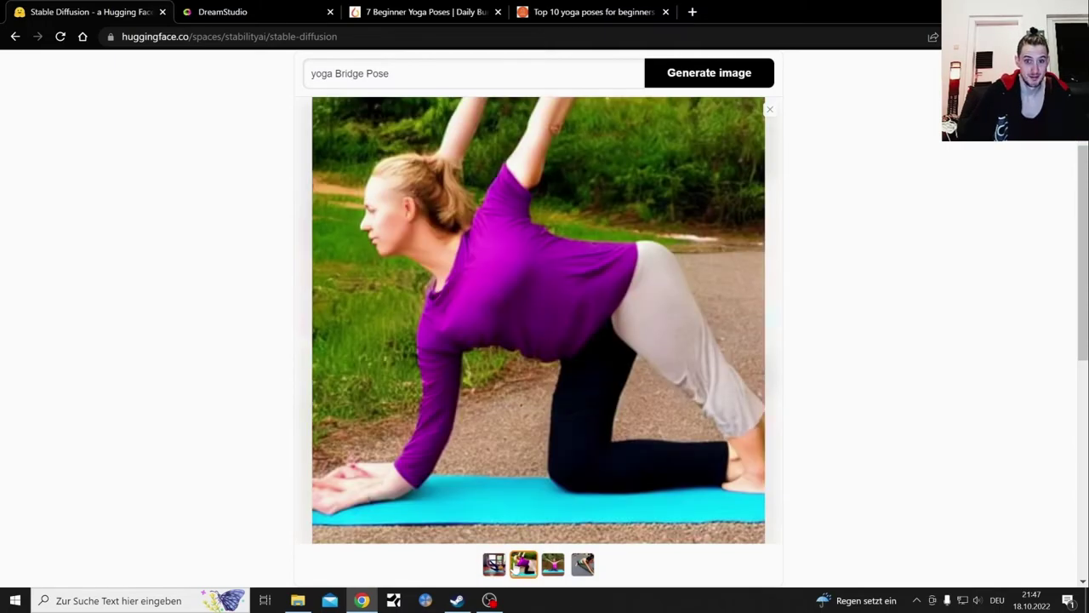
left_click(493, 564)
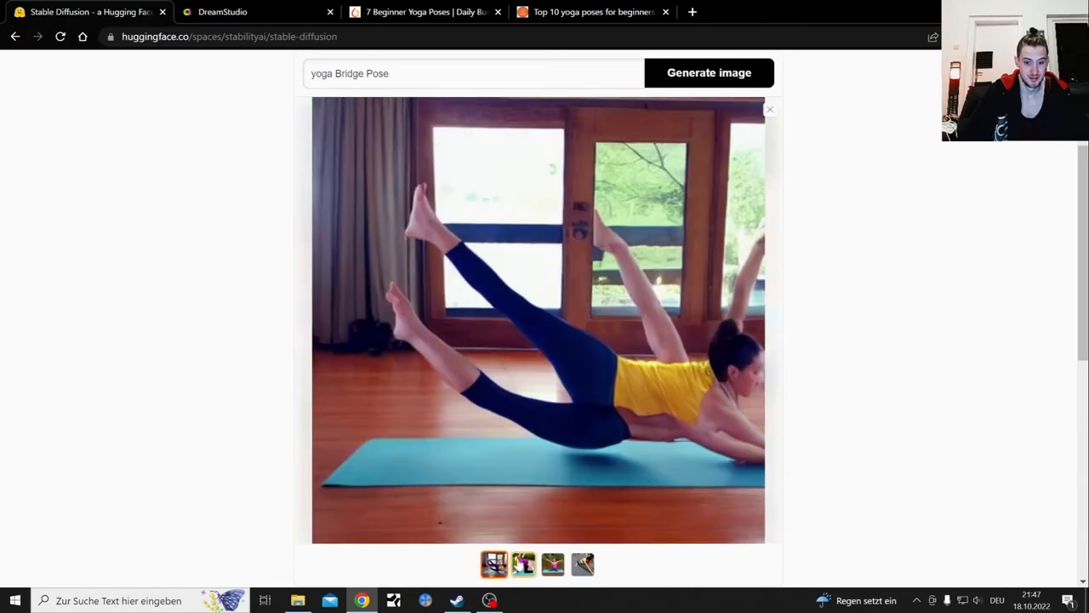
left_click(524, 564)
left_click(582, 564)
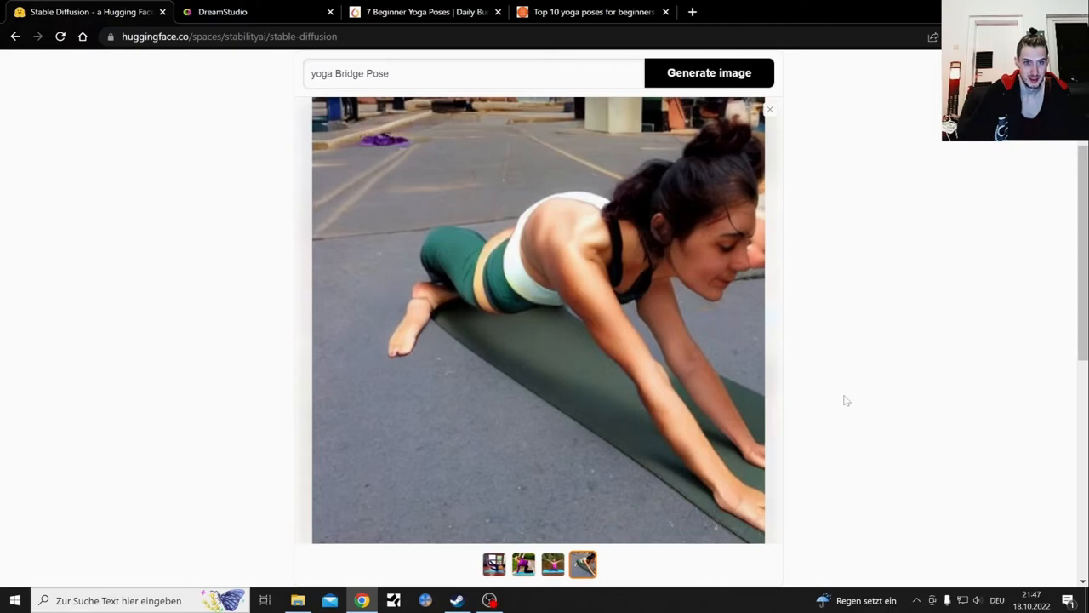
scroll(765, 400, "down", 3)
scroll(683, 402, "up", 4)
scroll(684, 405, "down", 1)
Generate DreamStudio images for the prompt 'yoga Seated Forward Fold'
left_click(494, 564)
left_click(261, 6)
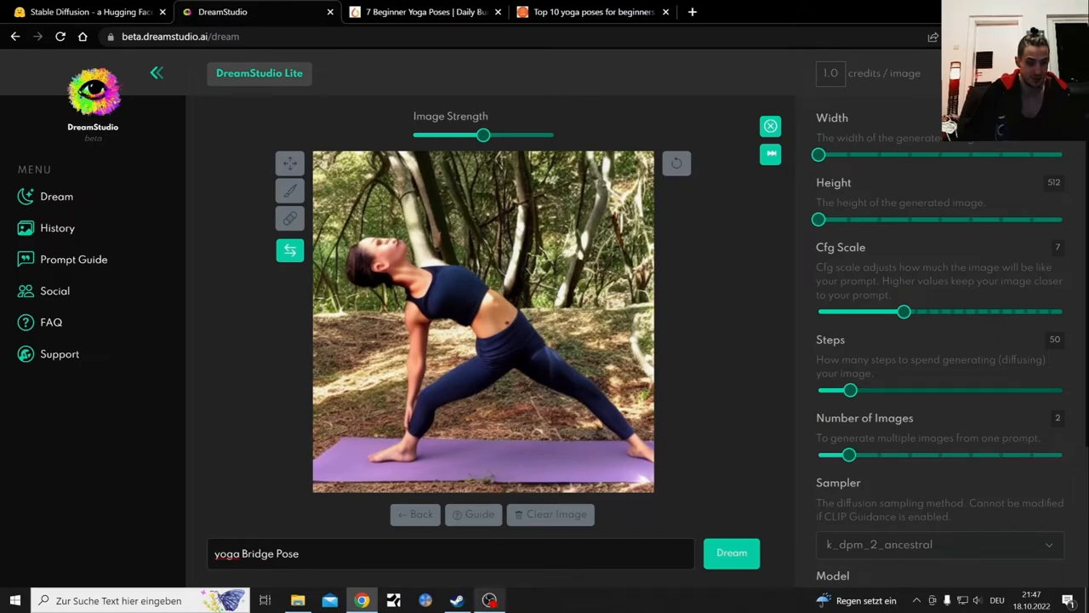
left_click(489, 600)
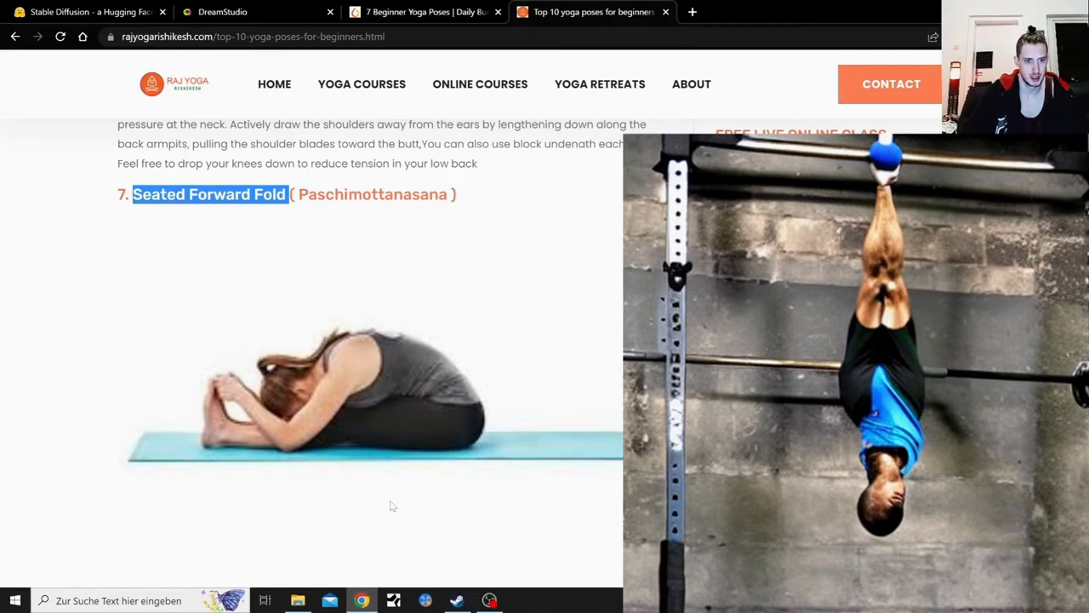
left_click(281, 8)
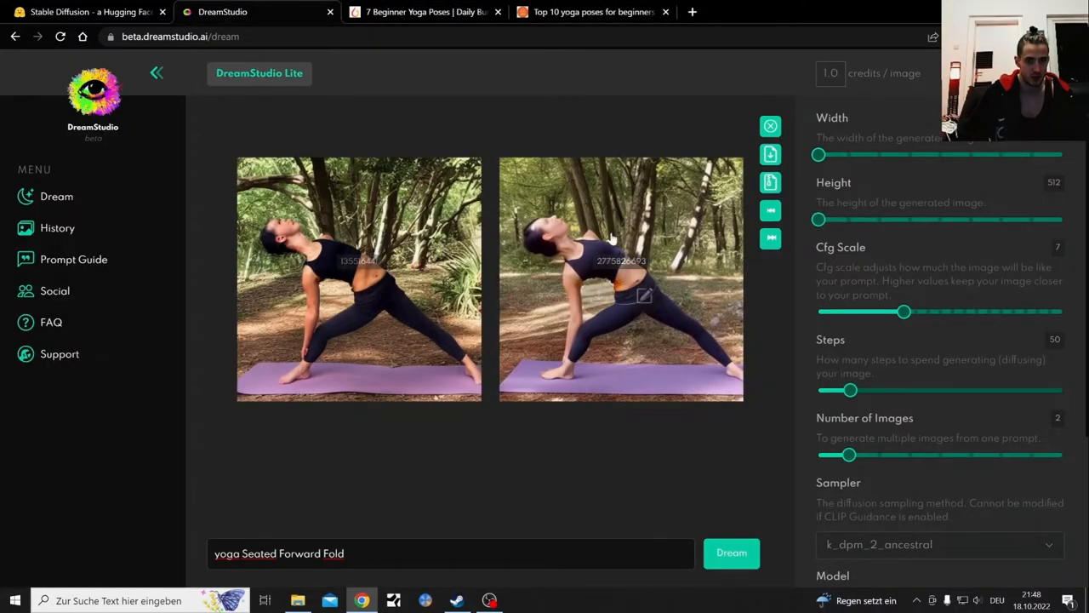
Select the second Seated Forward Fold image and hide the settings to enlarge the results
left_click(598, 232)
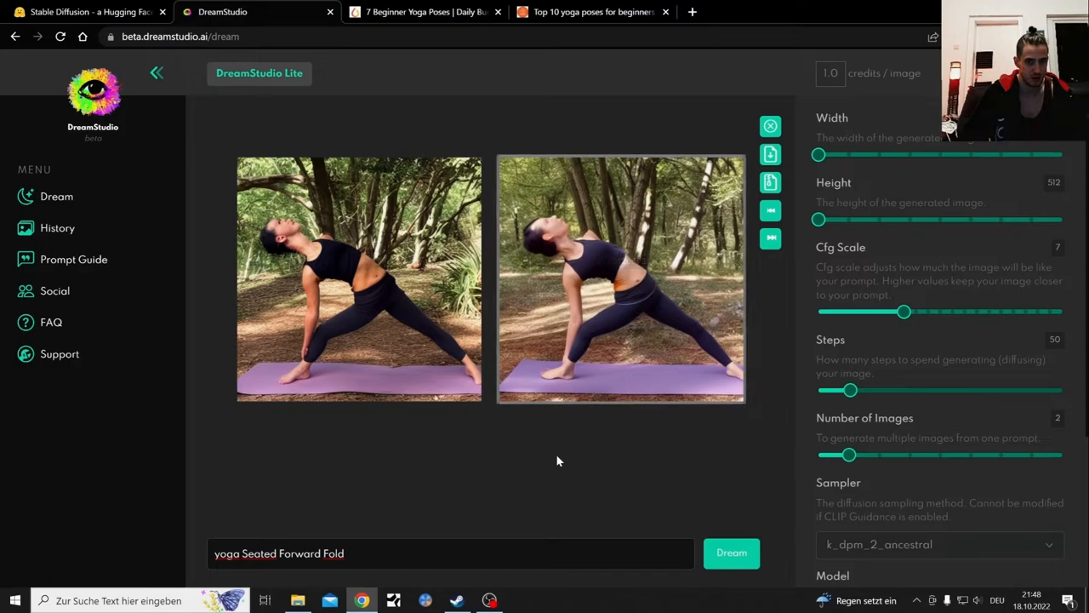
left_click(770, 125)
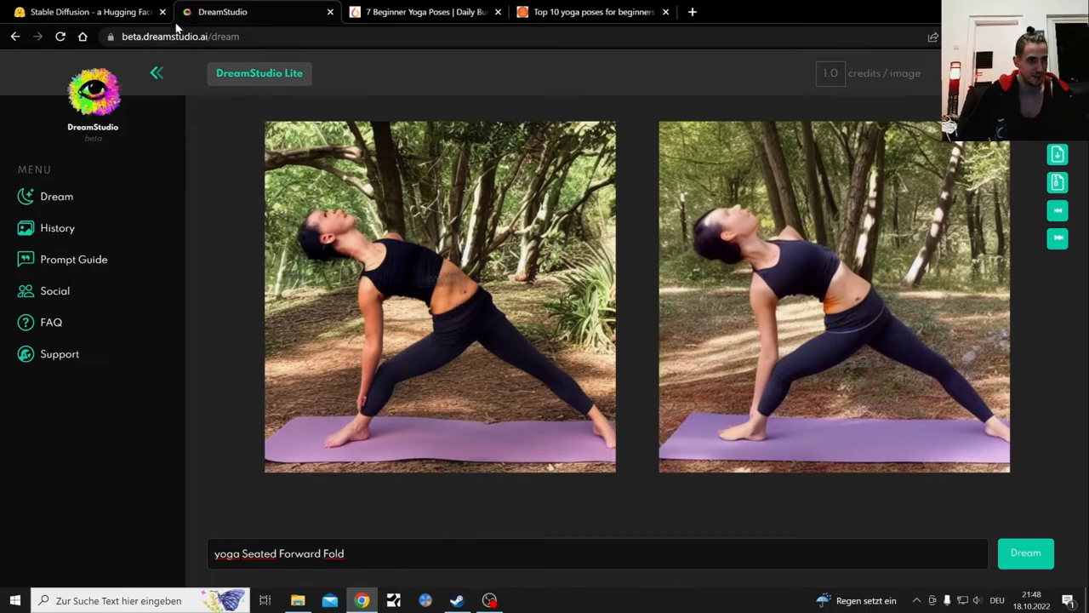
Review the second, third and fourth Seated Forward Fold results in the Hugging Face demo
left_click(99, 6)
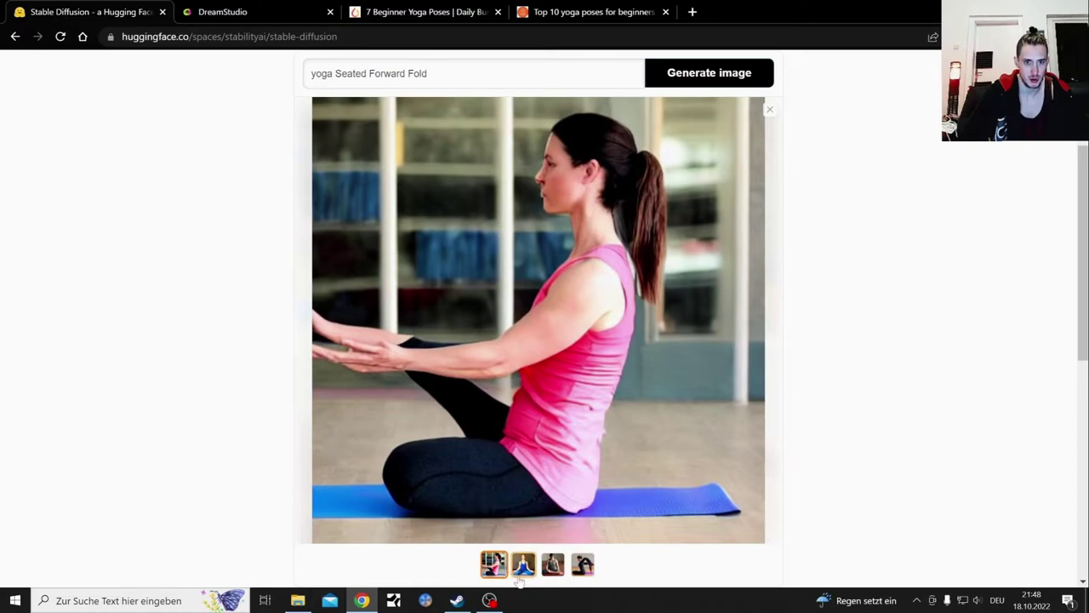
left_click(523, 564)
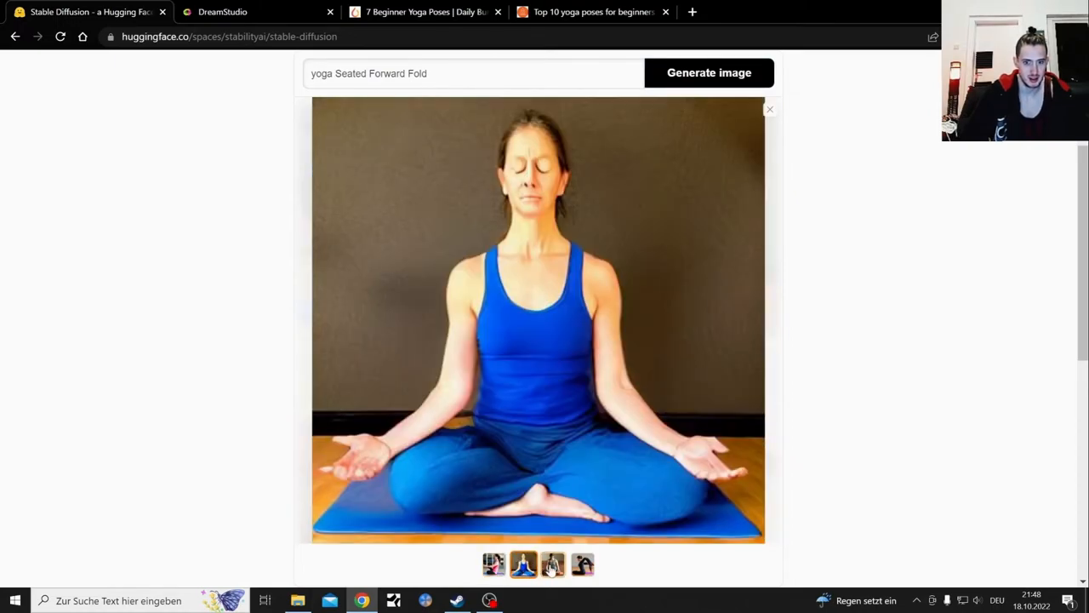
left_click(554, 569)
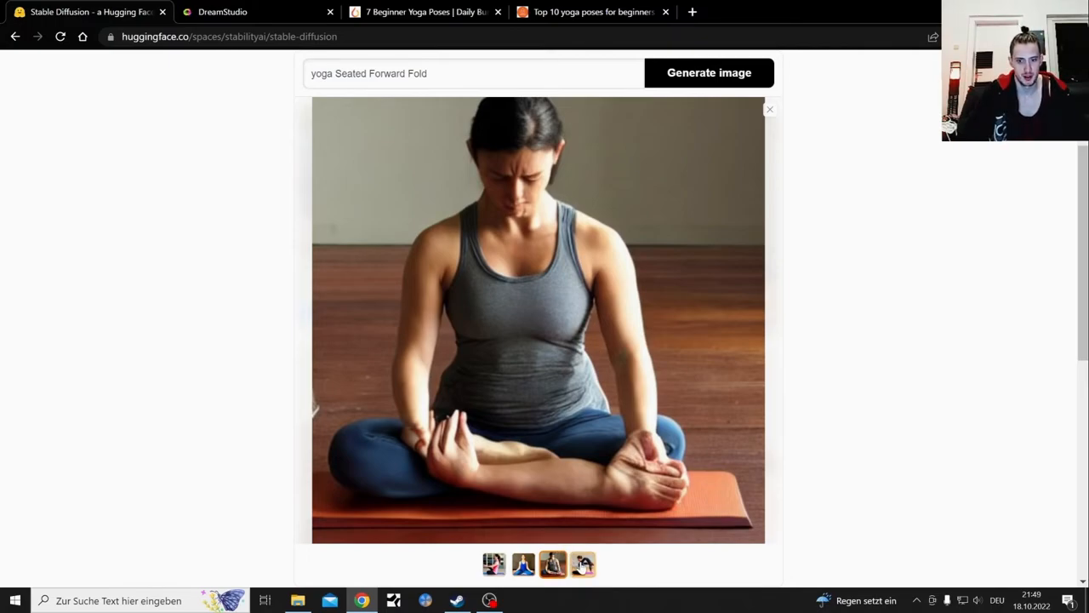
left_click(584, 564)
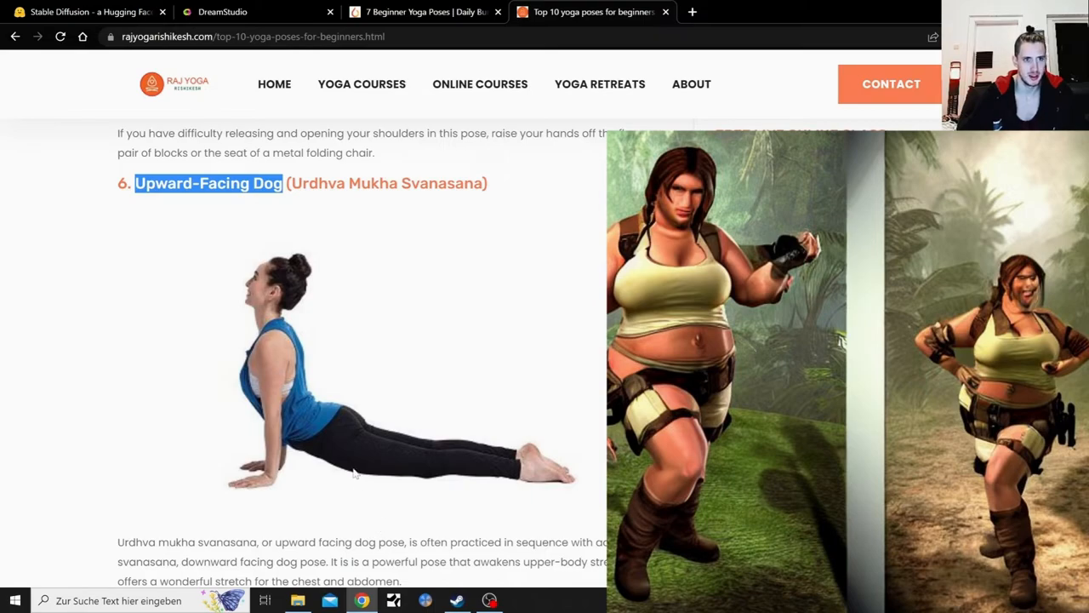
View DreamStudio's Upward-Facing Dog images enlarged, then move to the Hugging Face results
left_click(262, 11)
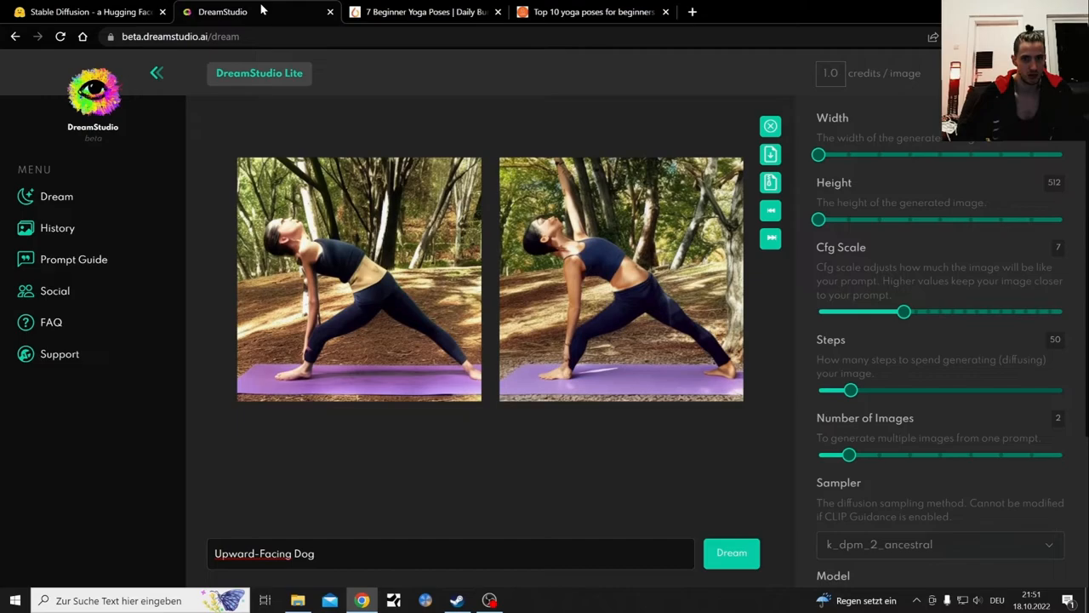
mouse_move(620, 279)
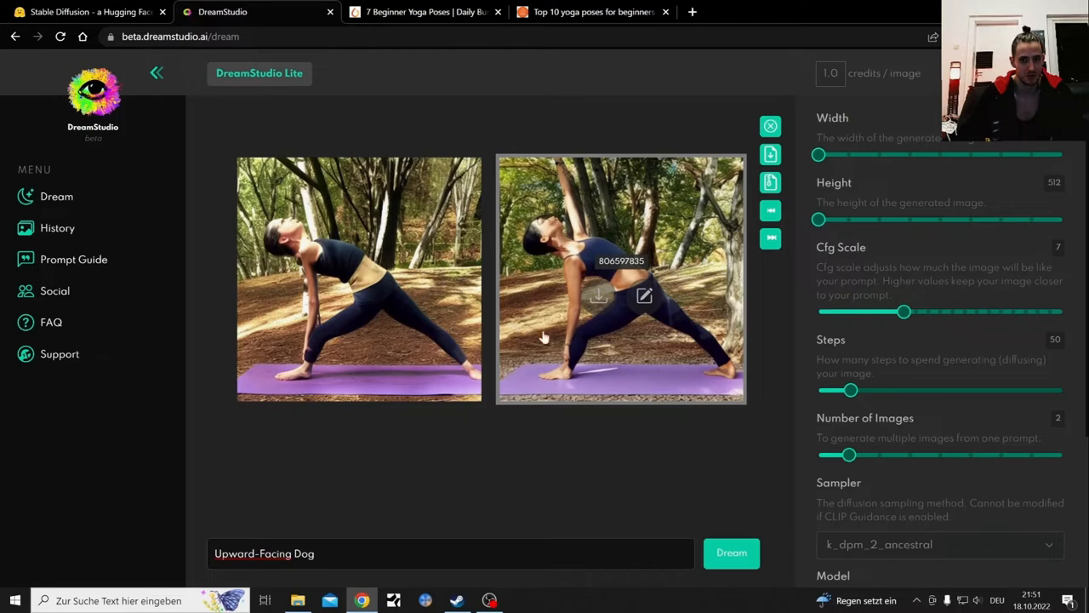
left_click(770, 128)
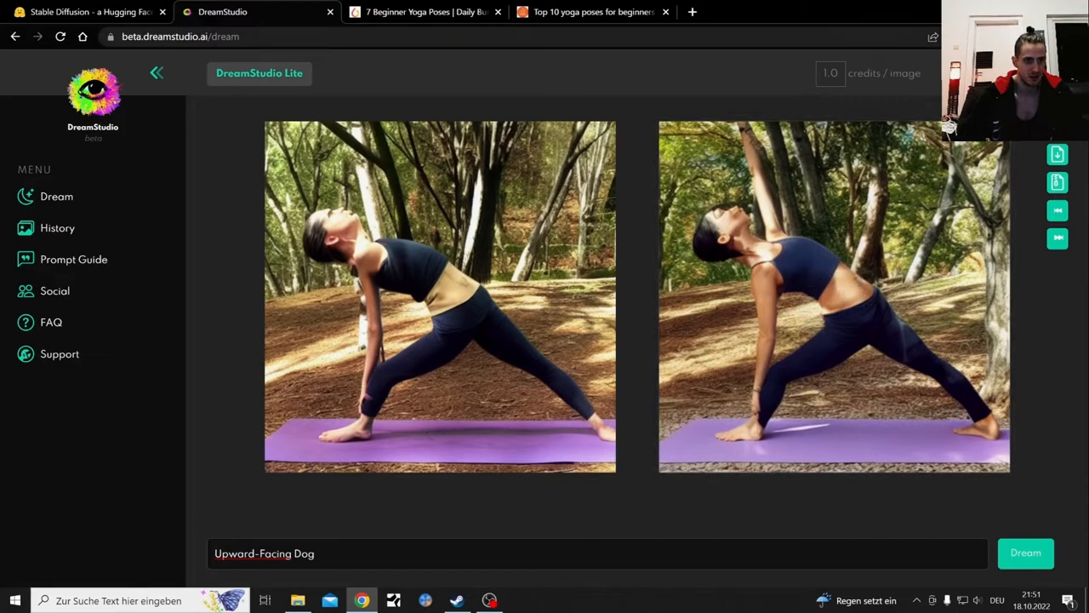
left_click(109, 8)
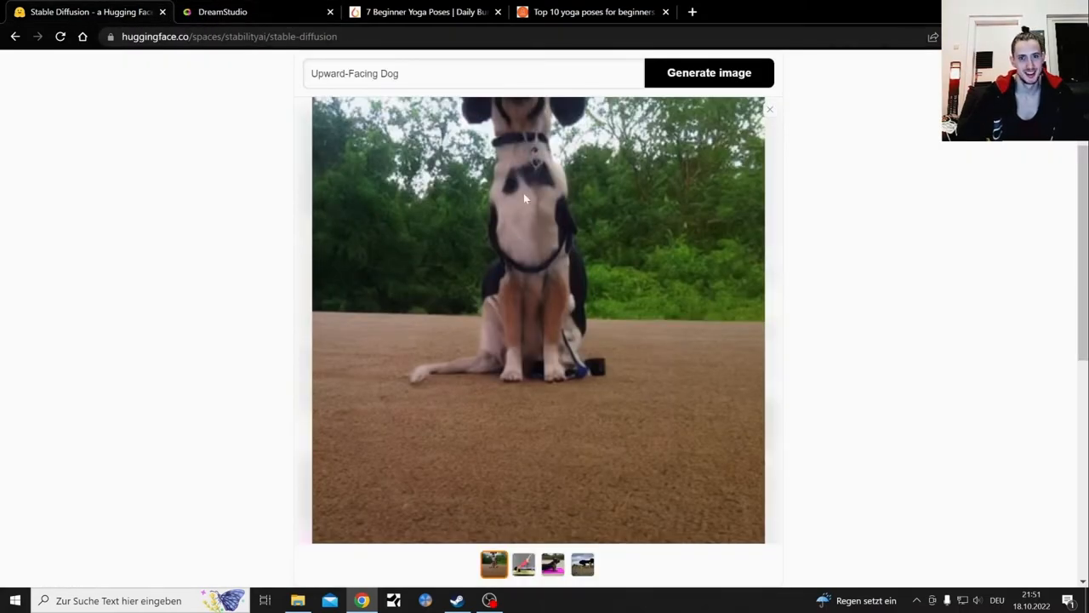
View the second Upward-Facing Dog result, start and cancel saving it, then view the dog result
left_click(521, 566)
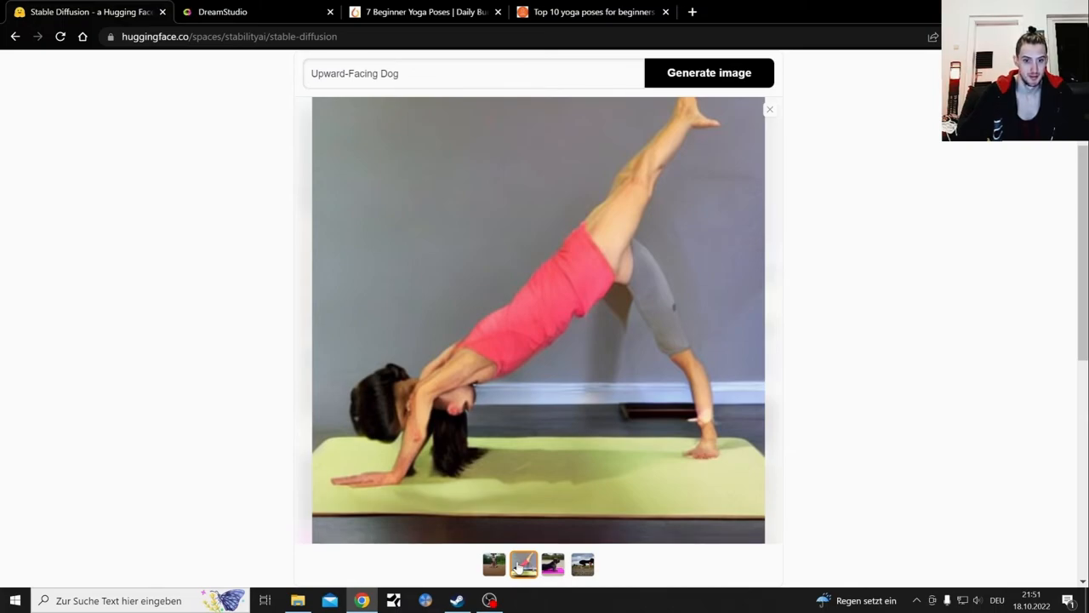
right_click(559, 322)
left_click(619, 361)
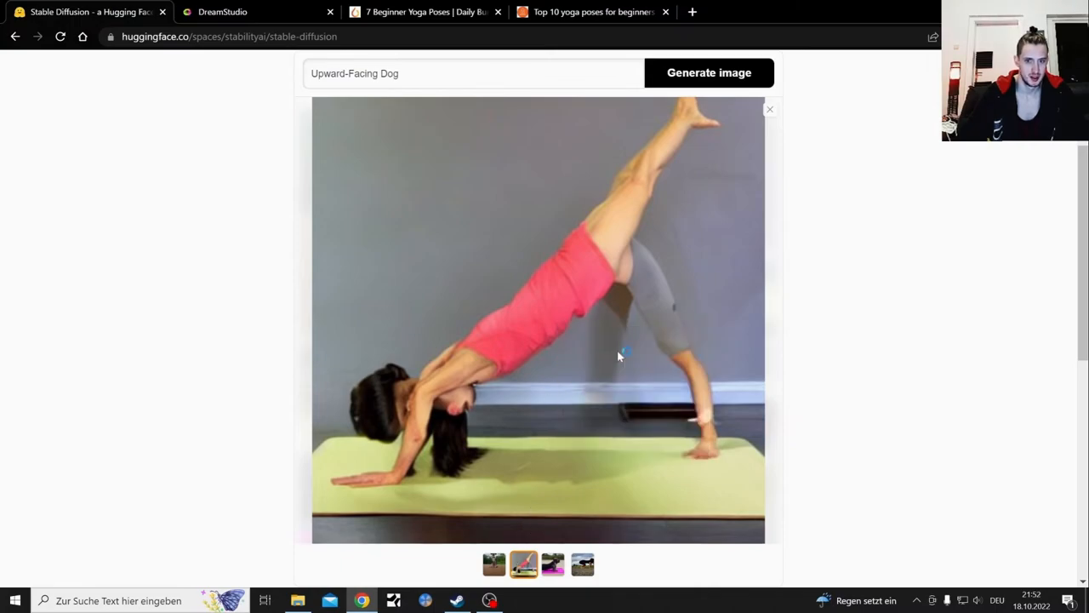
scroll(507, 315, "down", 5)
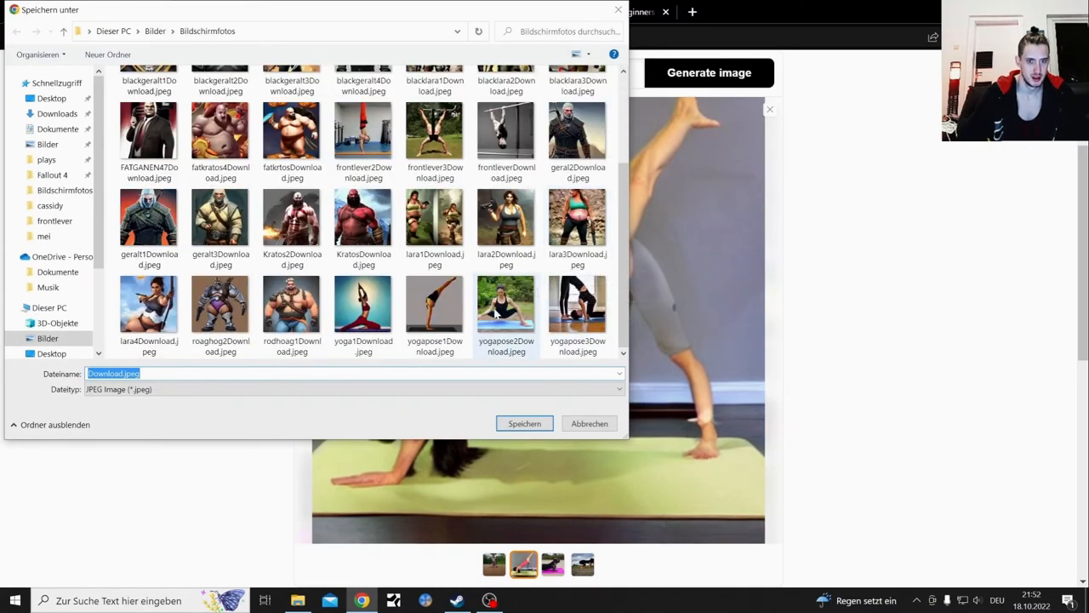
key("Escape")
left_click(552, 565)
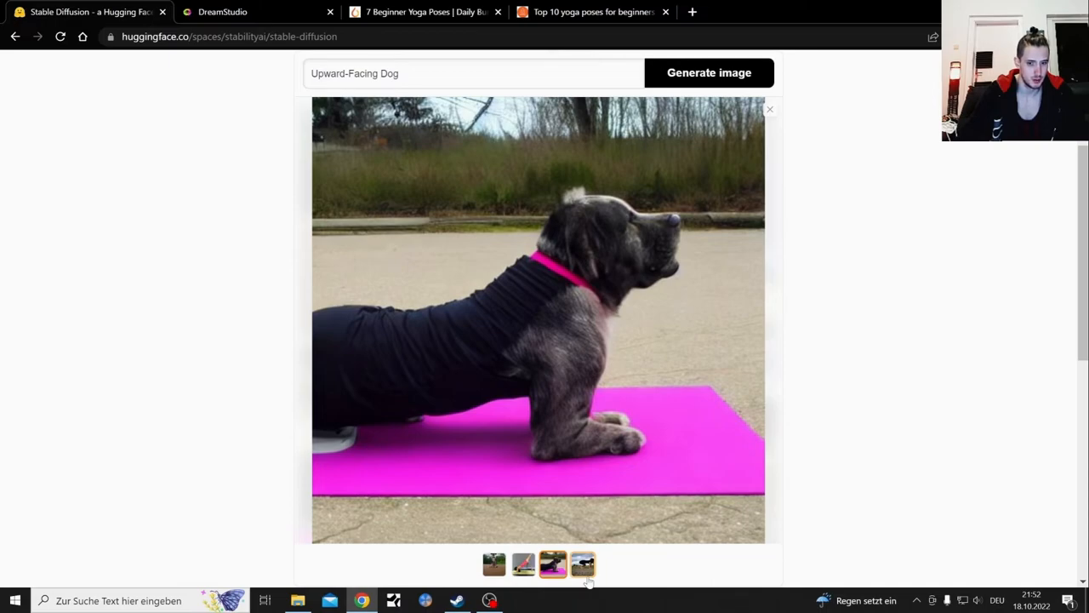
Search Google for the translation of collar, accept the spelling correction and play its pronunciation
left_click(692, 11)
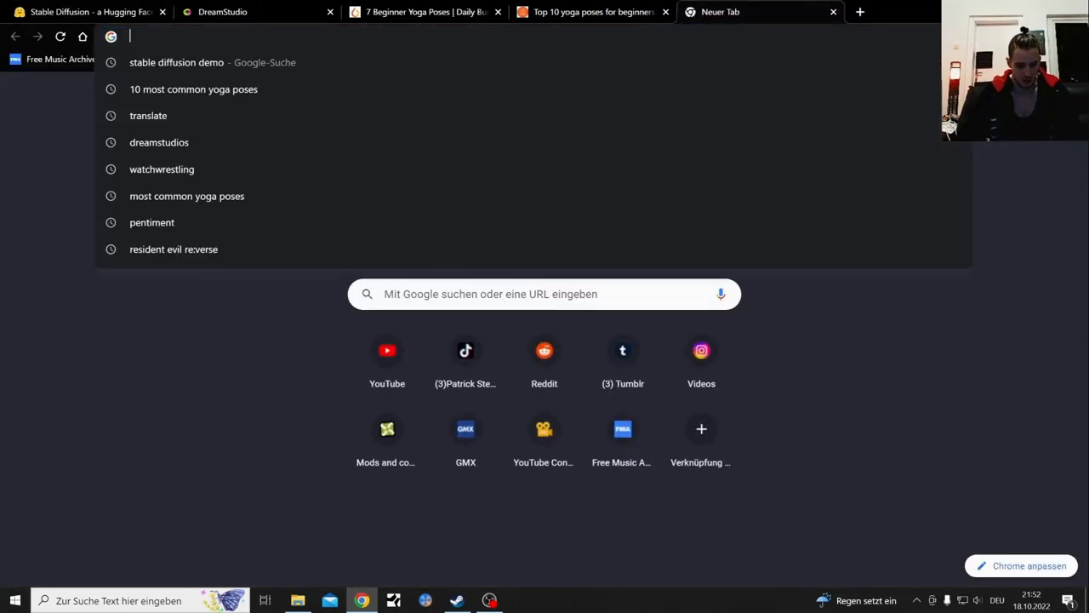
type("tr")
key("Return")
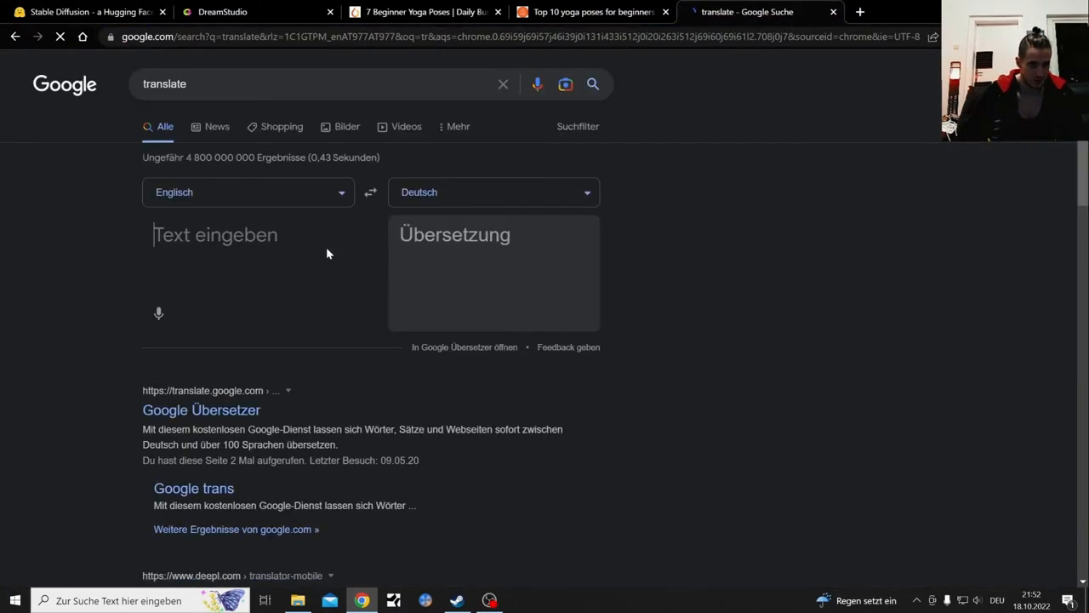
type("collor")
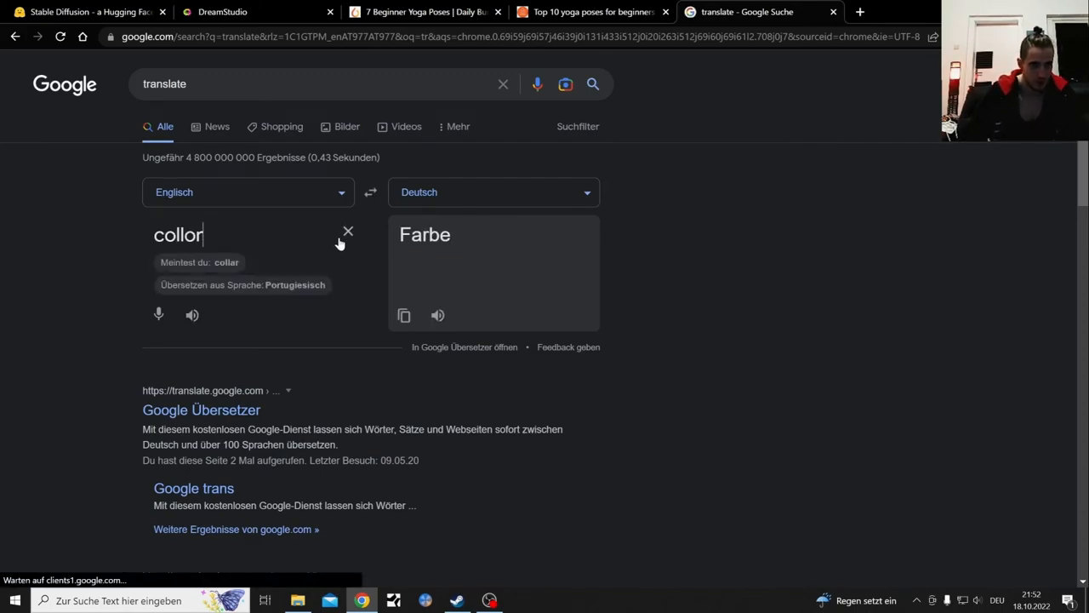
left_click(225, 262)
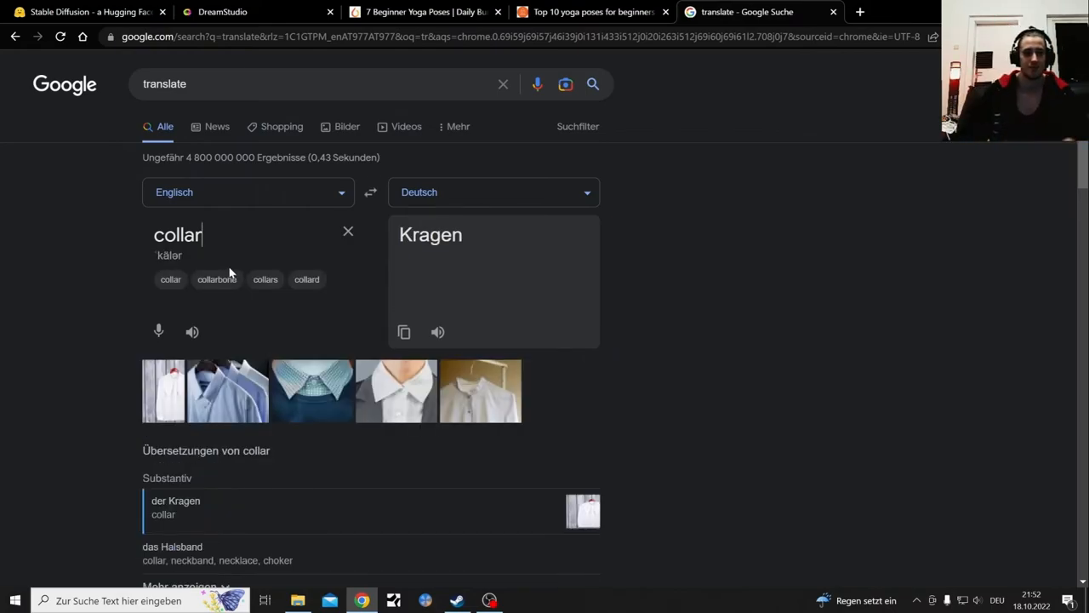
left_click(188, 334)
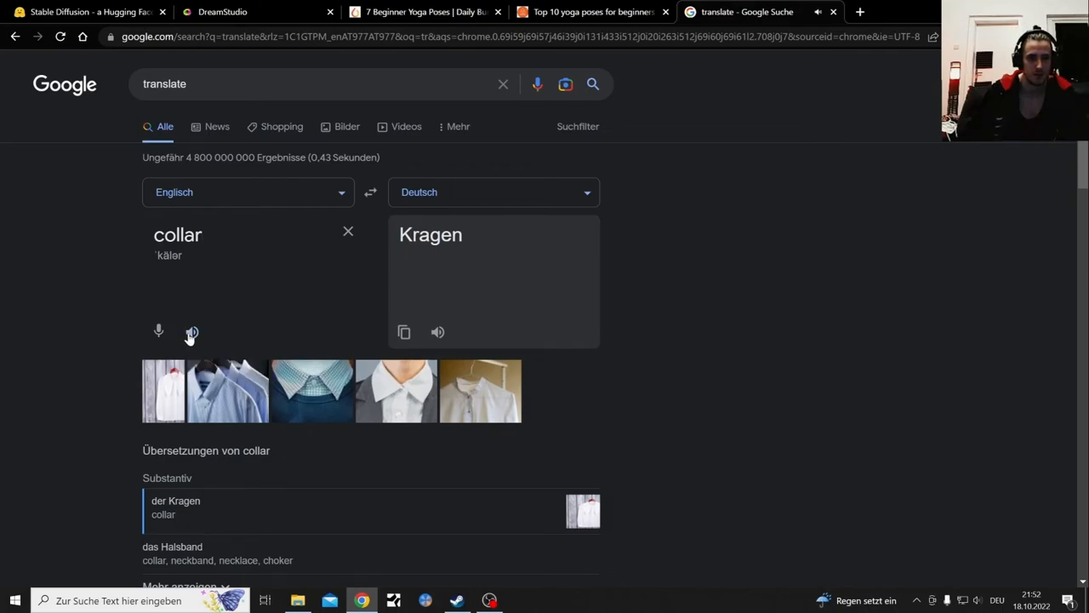
Edit the word back to collor, then close the translation tab
key("ctrl+a")
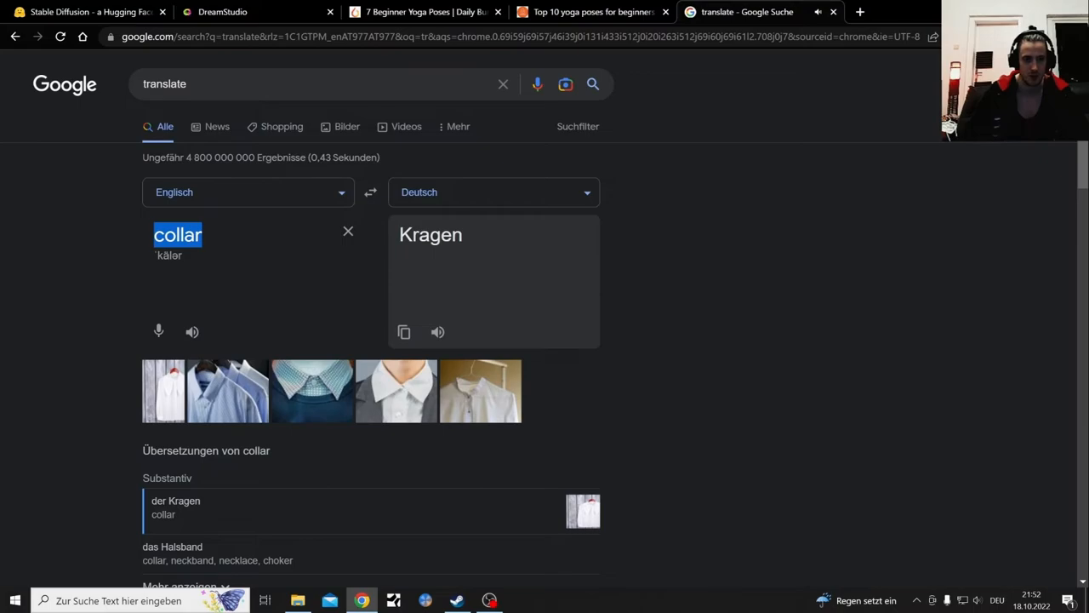
left_click(195, 234)
key("BackSpace")
type("o")
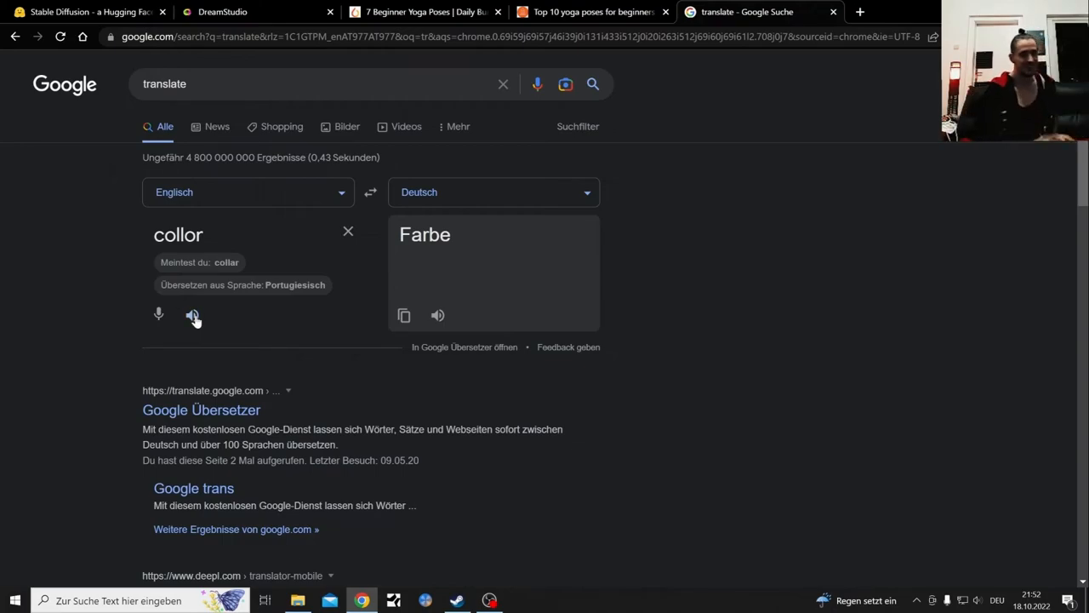
left_click(833, 11)
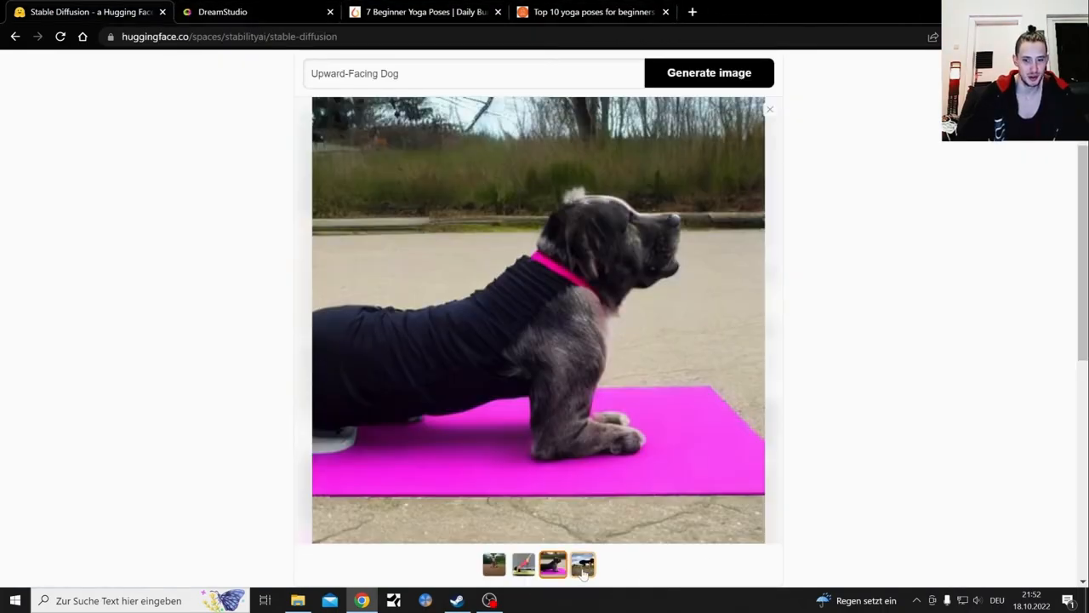
View the fourth Upward-Facing Dog result and check the Corpse Pose reference article
left_click(584, 565)
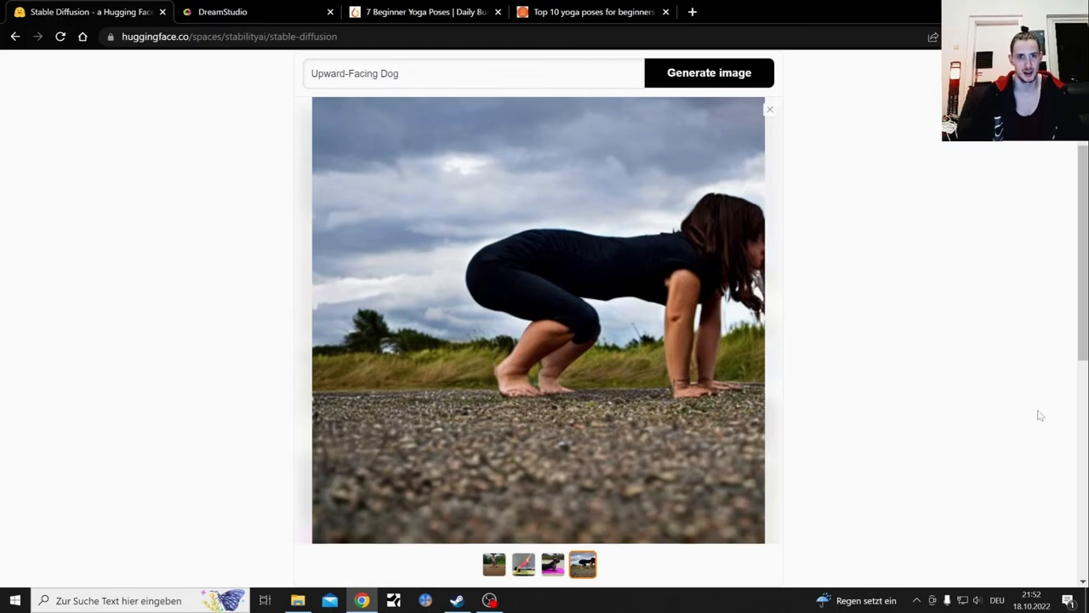
left_click(424, 11)
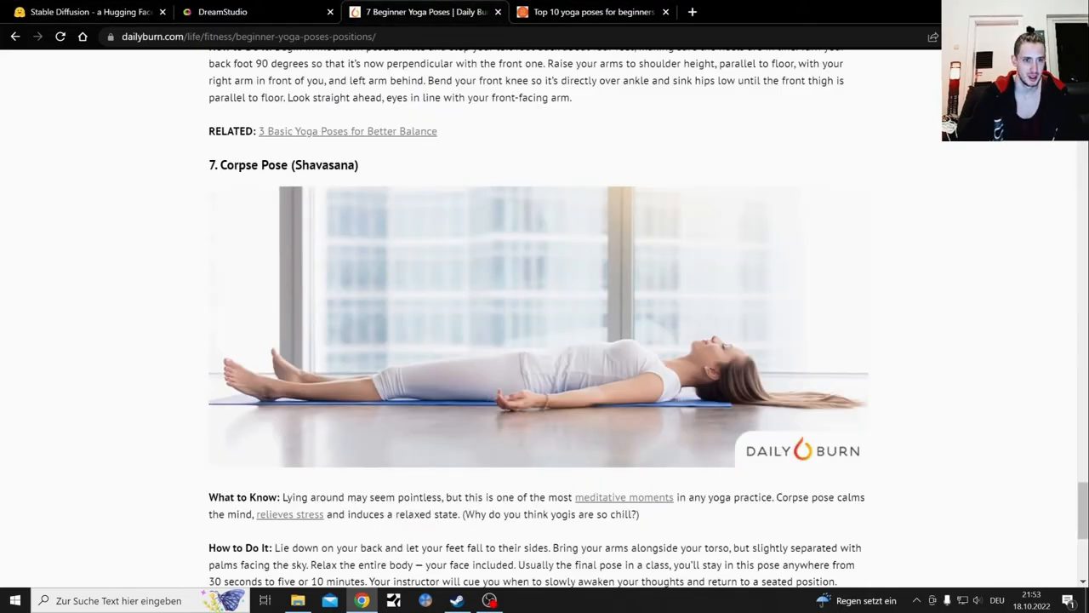
left_click(90, 11)
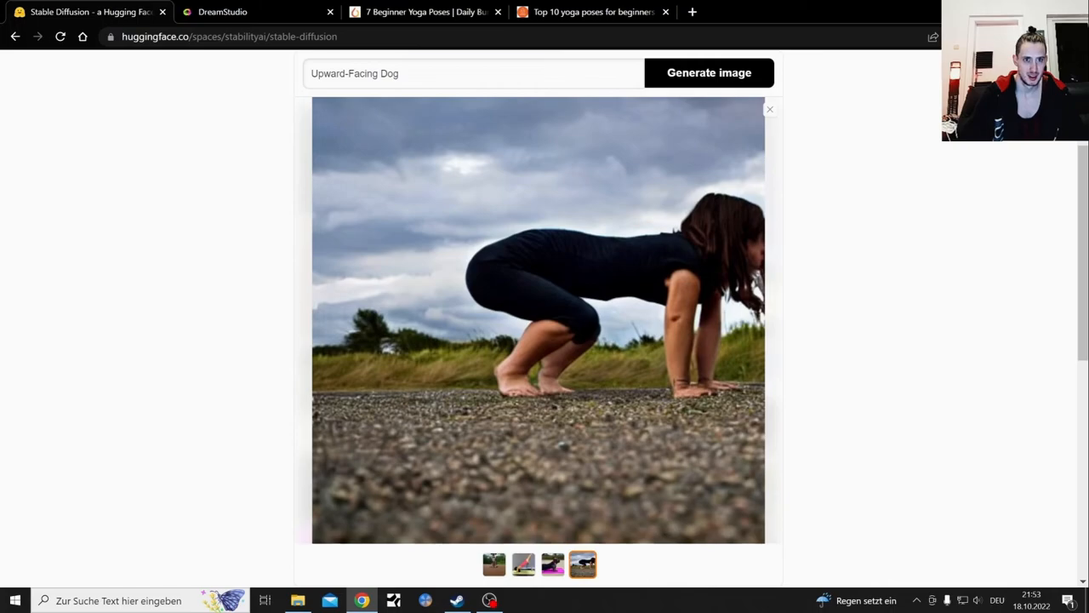
Replace the Hugging Face prompt with 'corpse pose', generate, and select DreamStudio's old prompt
key("ctrl+a")
type("co")
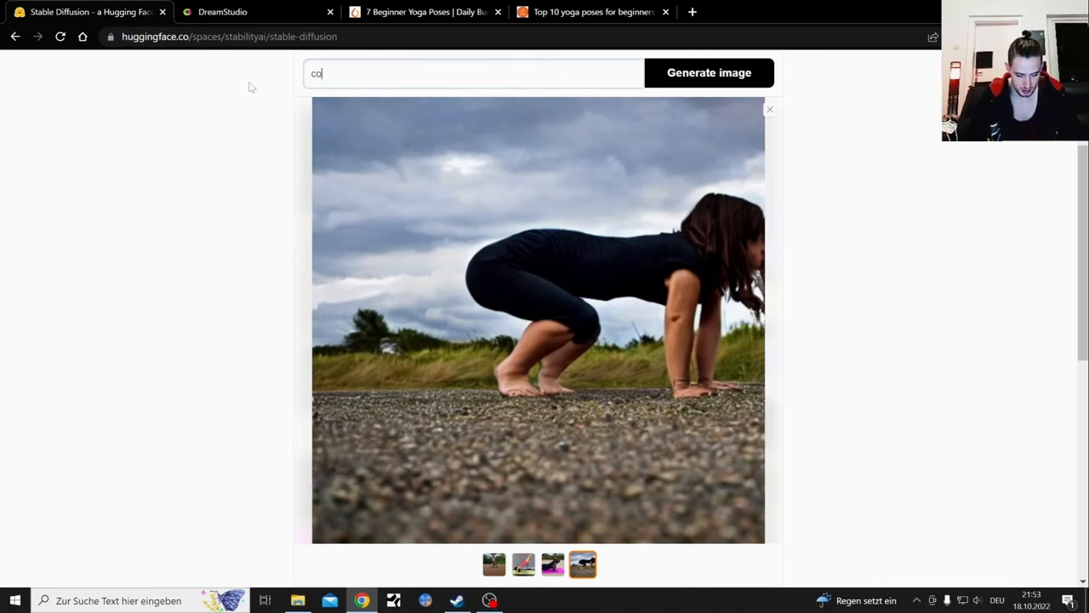
type("rpse pose")
key("Return")
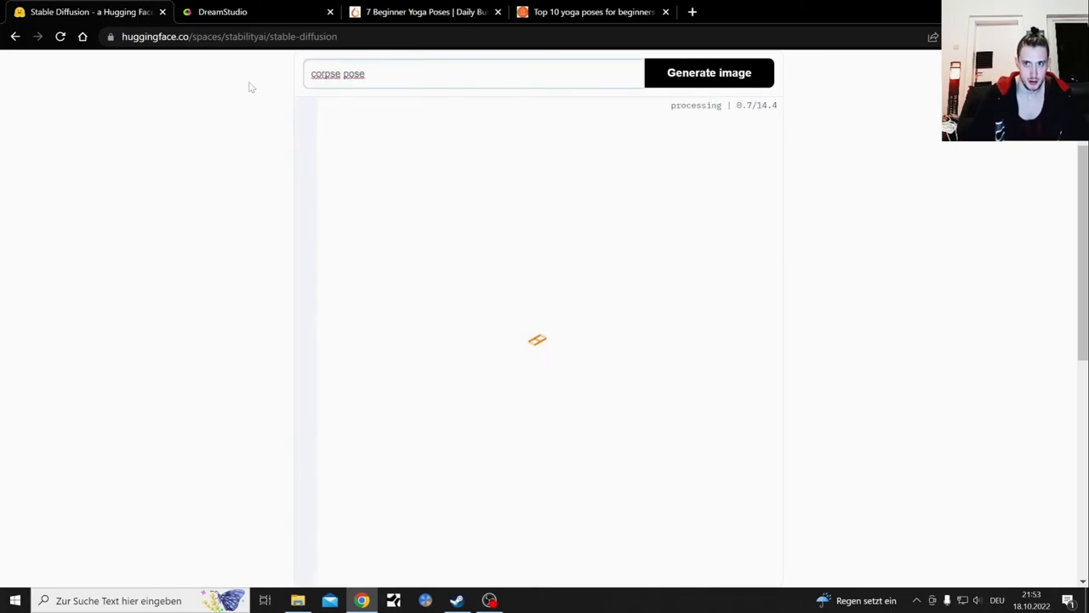
left_click(270, 10)
triple_click(440, 552)
type("d")
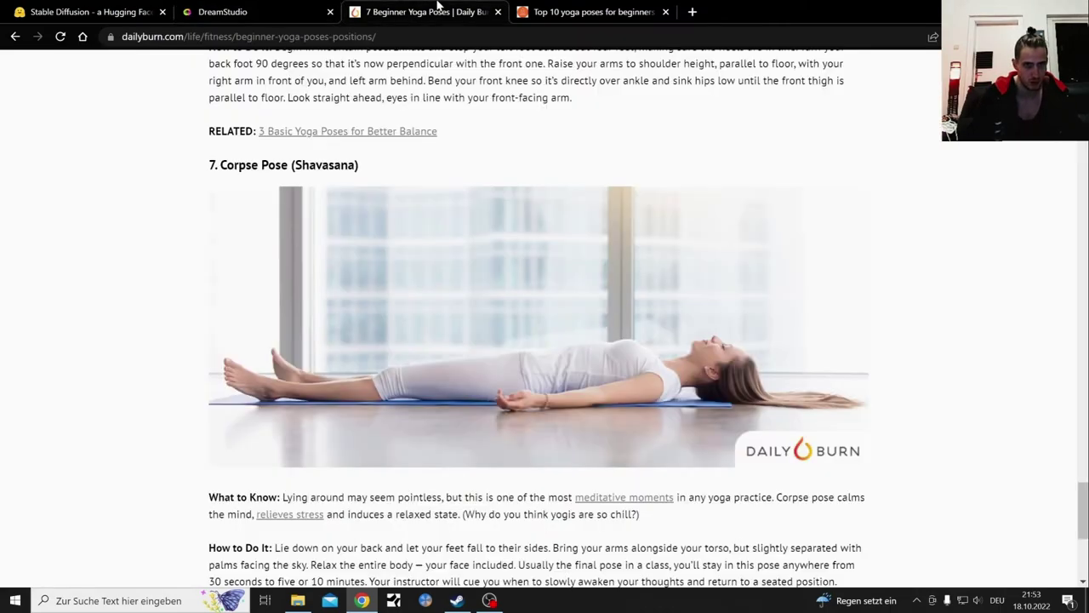
Check the Corpse Pose reference again and generate DreamStudio images for 'corpse pose'
left_click(421, 10)
left_click(259, 10)
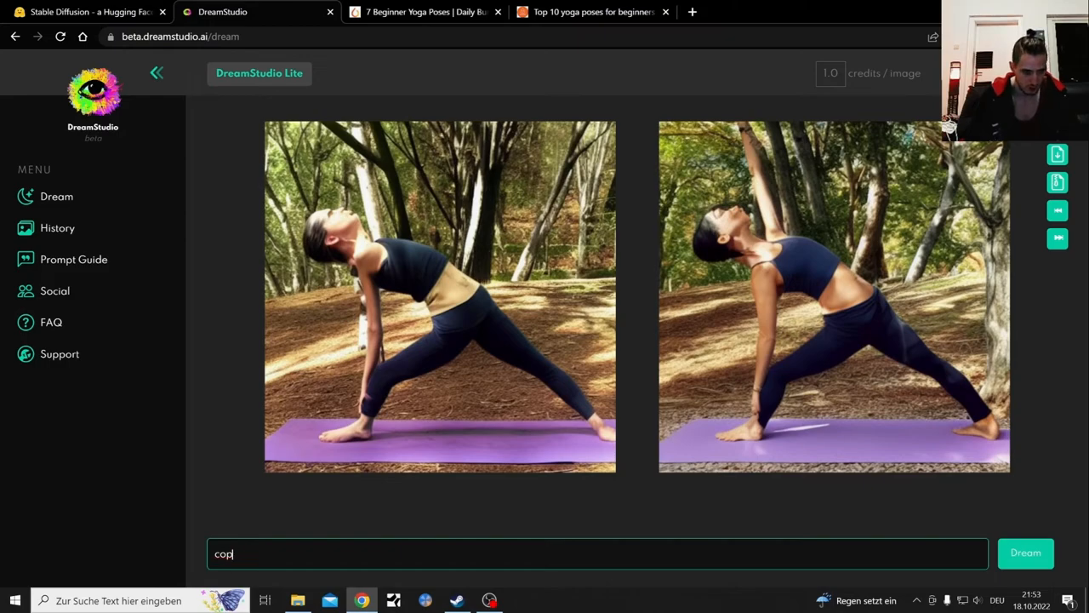
type("rpse pose")
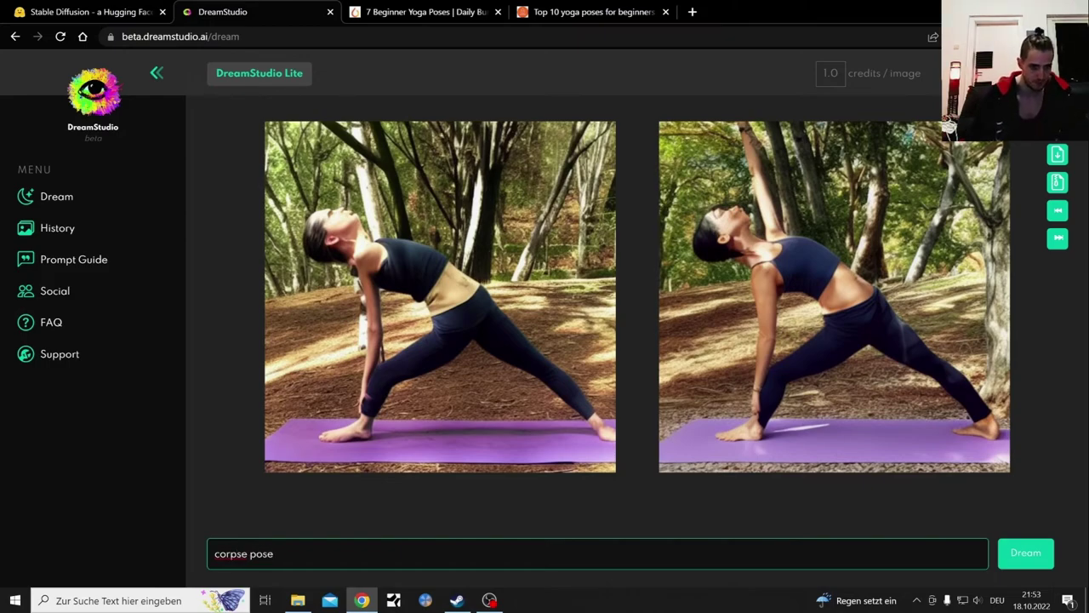
key("Return")
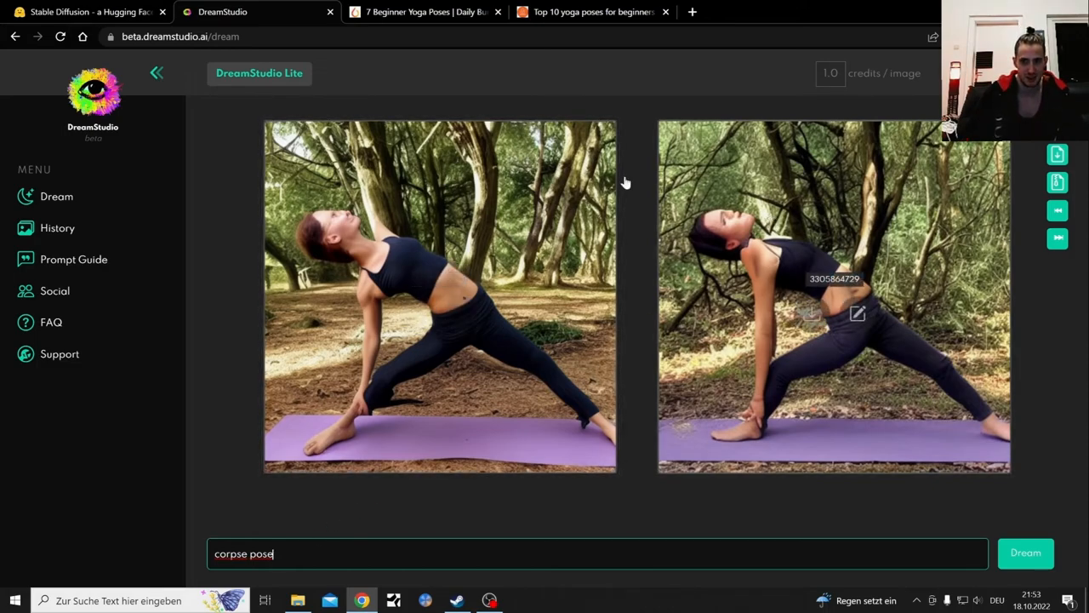
Close the DreamStudio, Daily Burn and Top 10 yoga poses tabs, leaving Stable Diffusion
left_click(330, 12)
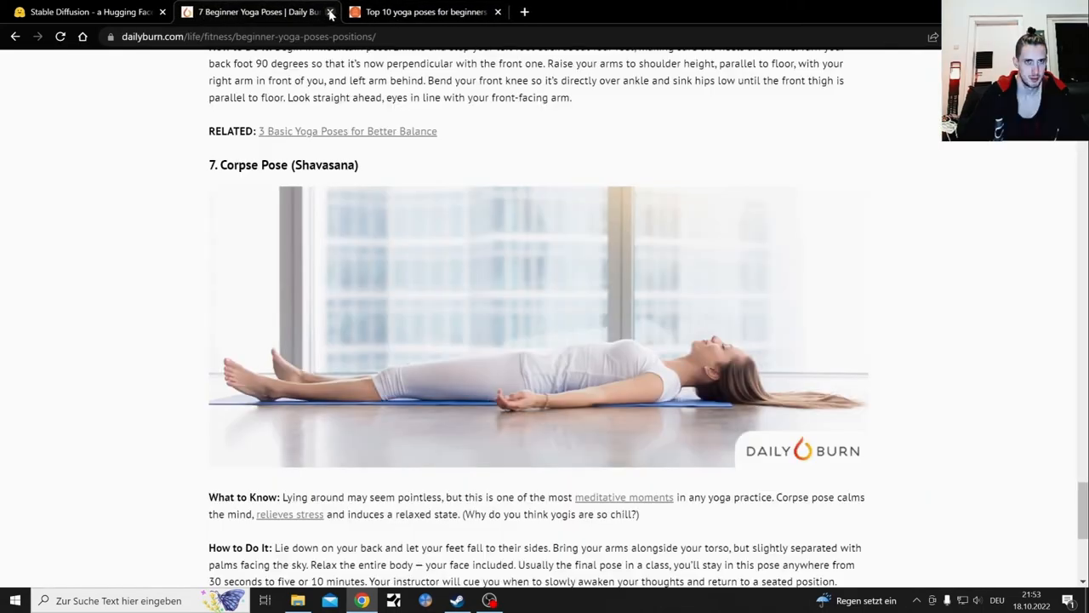
left_click(330, 12)
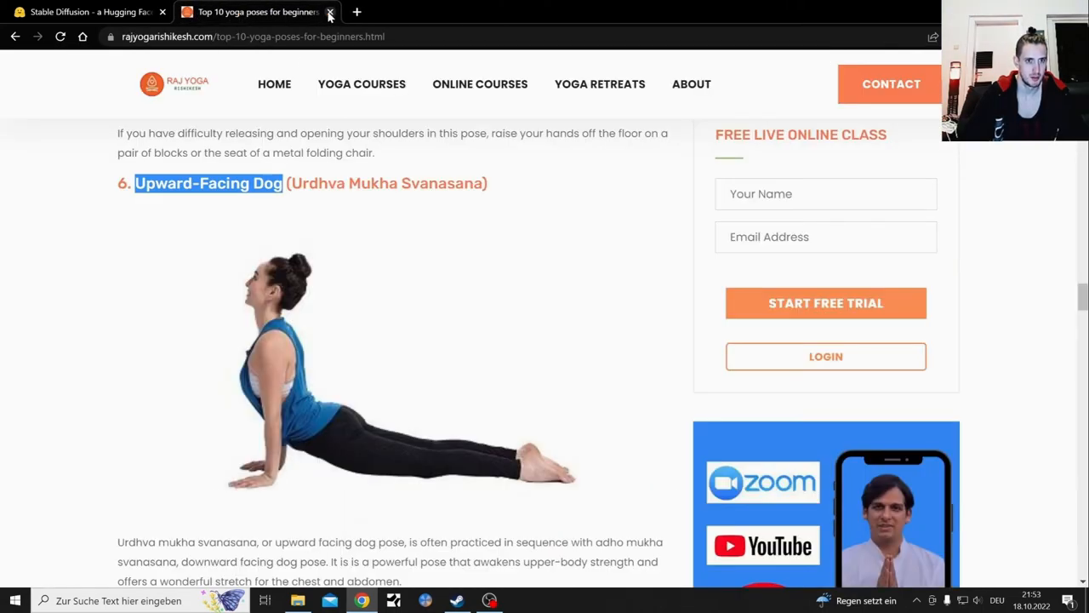
left_click(330, 12)
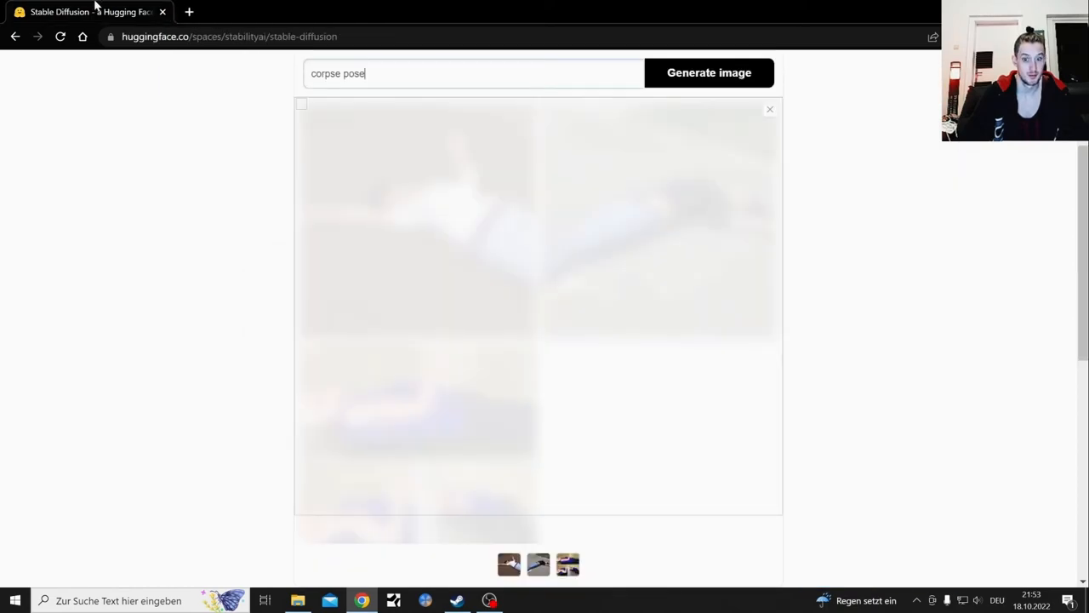
View the three corpse pose results in turn, then select the prompt text for replacement
left_click(509, 565)
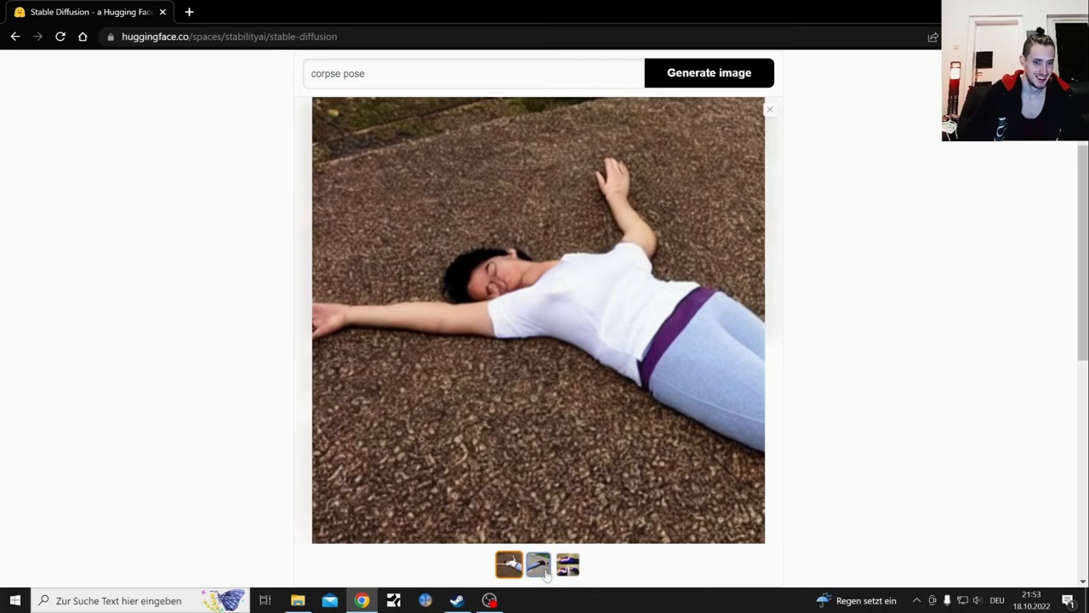
left_click(543, 572)
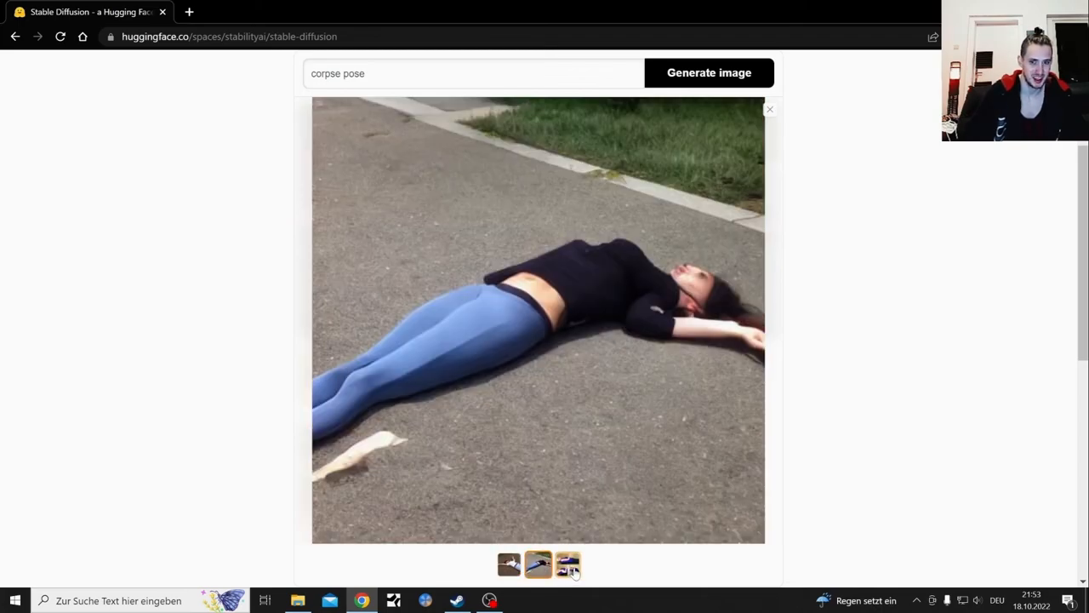
left_click(575, 573)
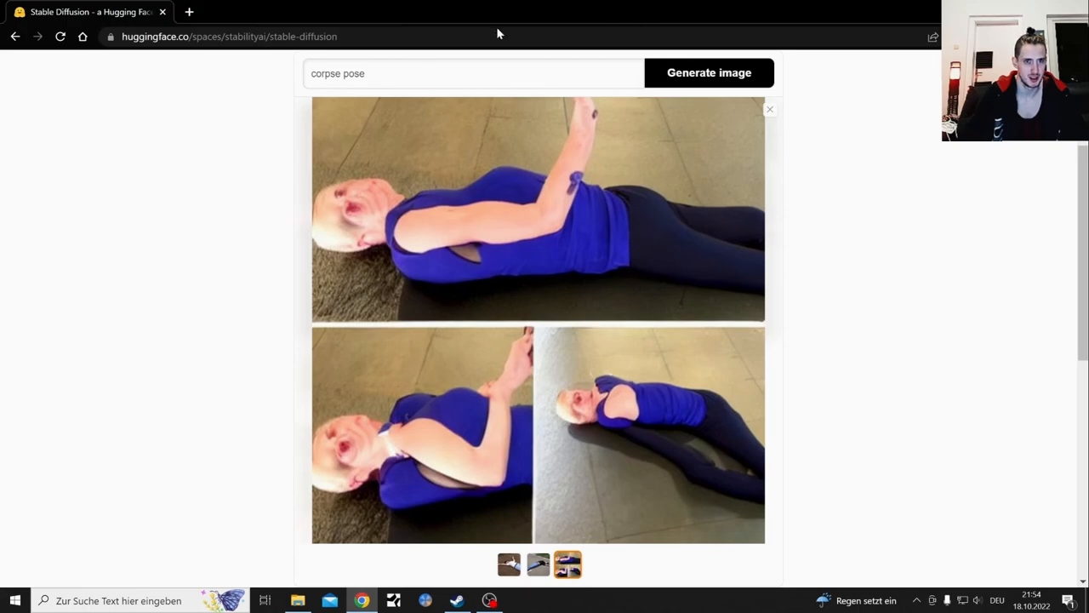
left_click_drag(366, 74, 253, 94)
Replace the prompt with 'pull outs' and generate images
key("BackSpace")
type("pull")
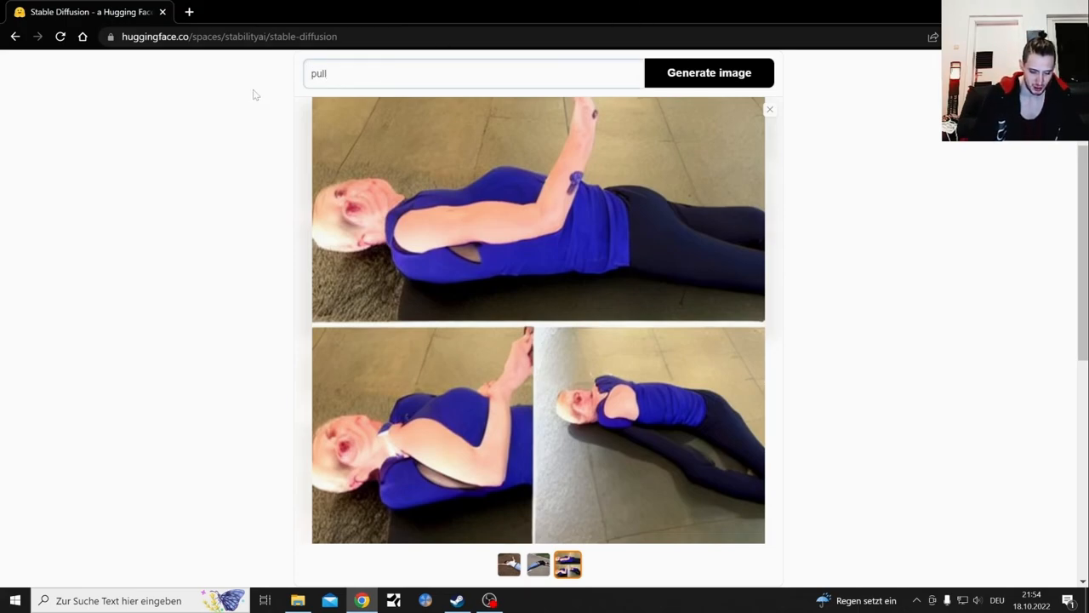
type(" outs")
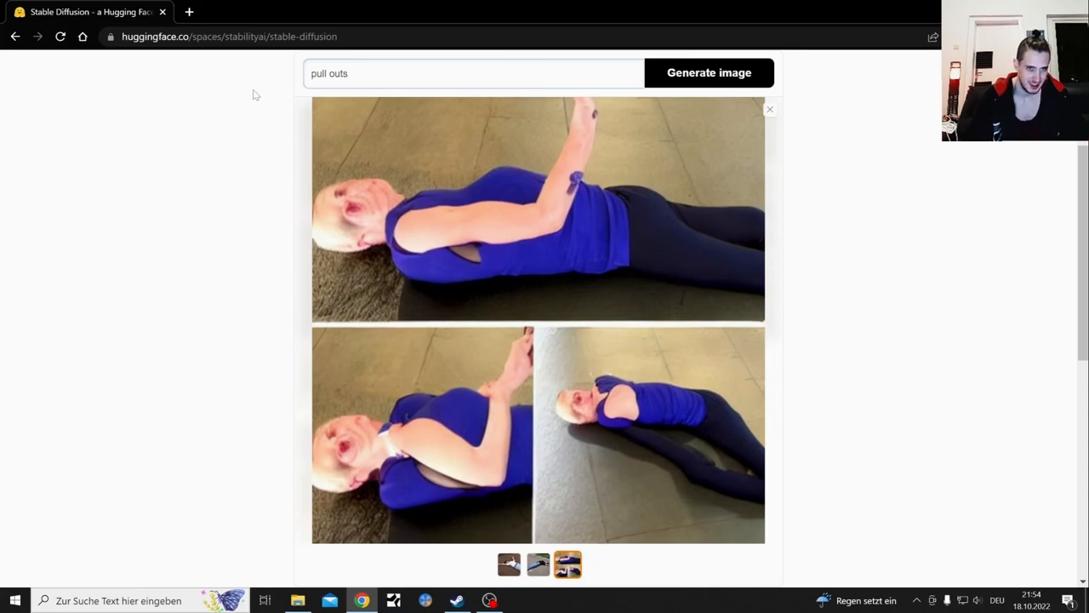
key("Return")
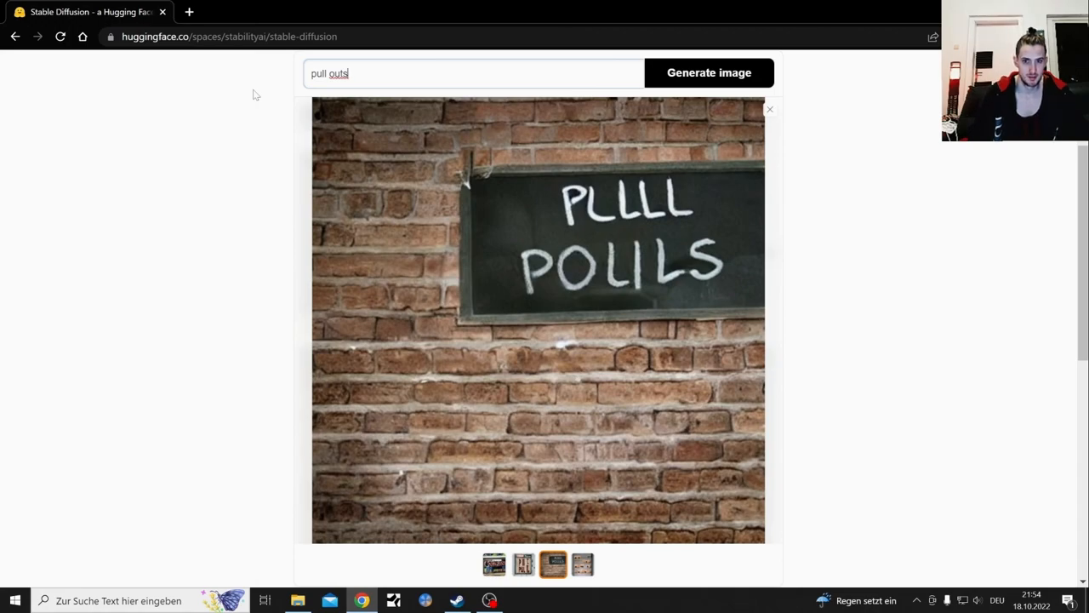
View the fourth, second (PULL sign) and first (group under shelter) pull outs results
left_click(582, 565)
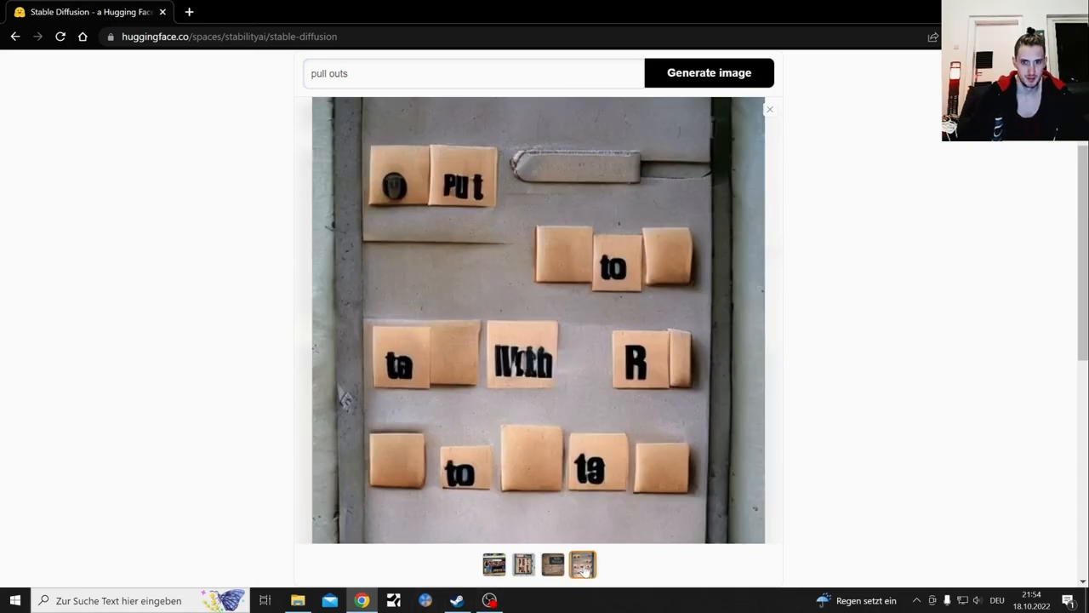
left_click(524, 565)
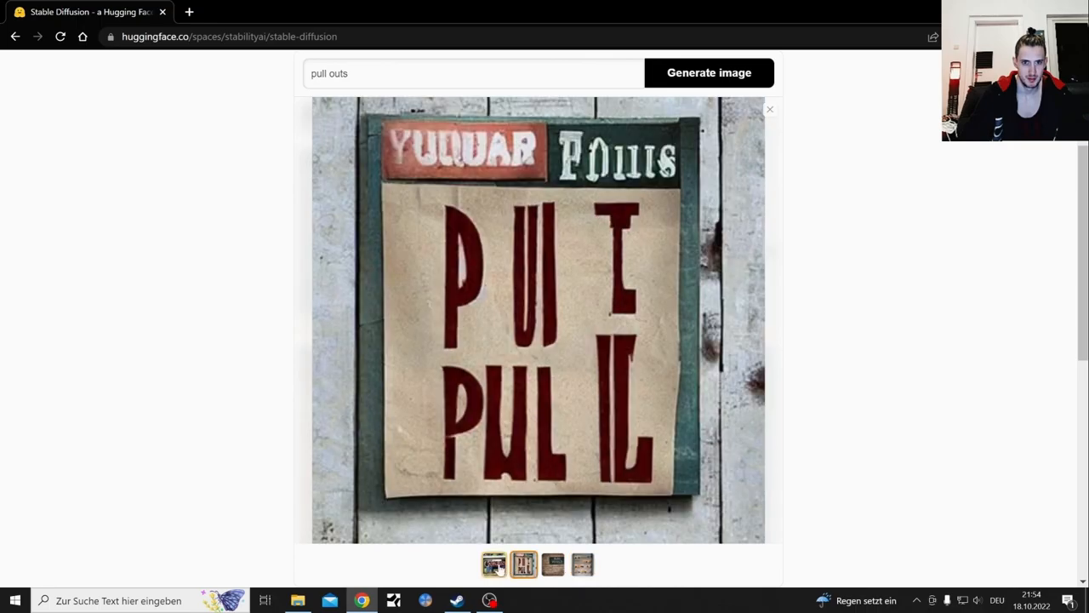
left_click(494, 565)
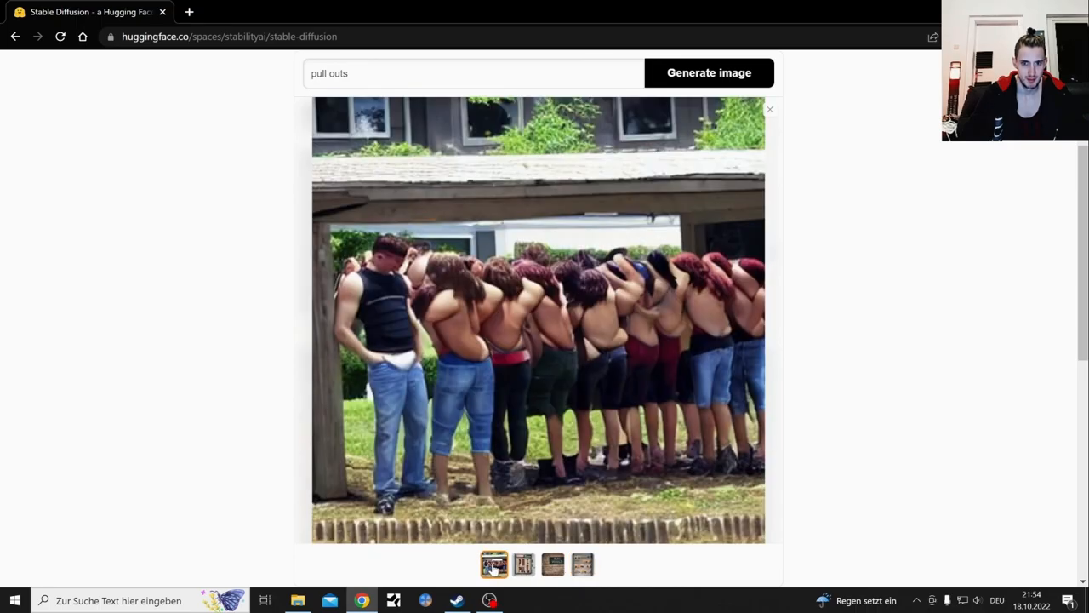